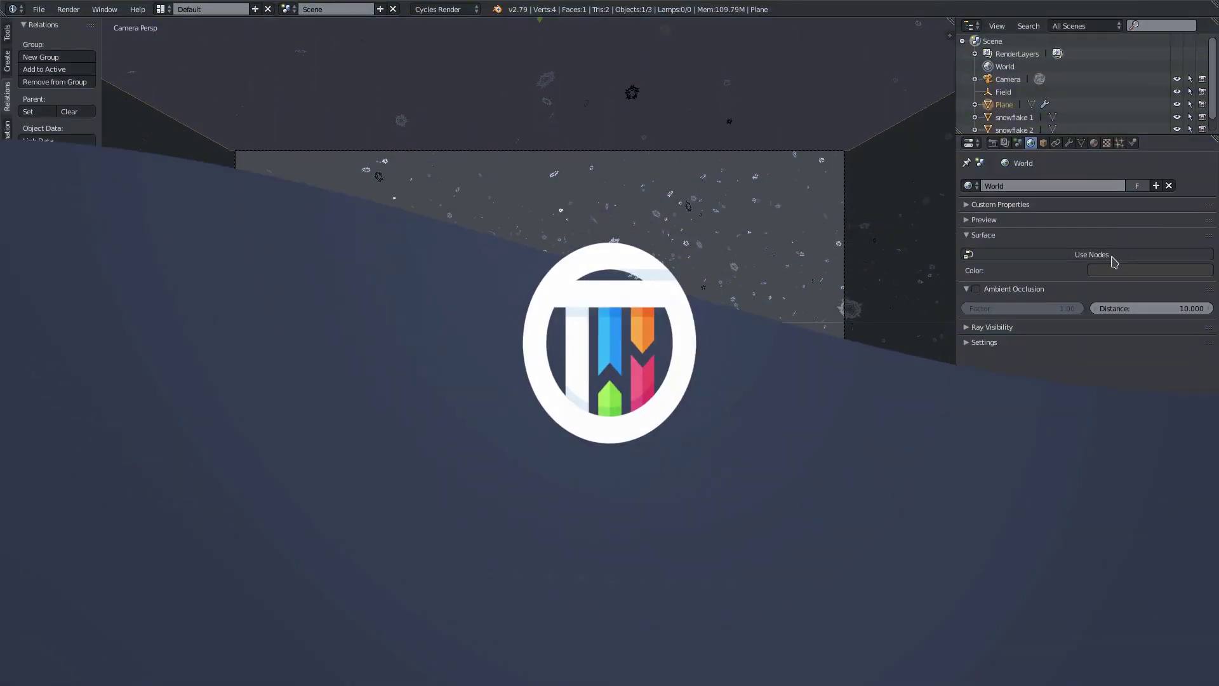
Step: Enable nodes for the world surface and set its background color to black
{"action": "left_click", "coordinate": [1112, 255]}
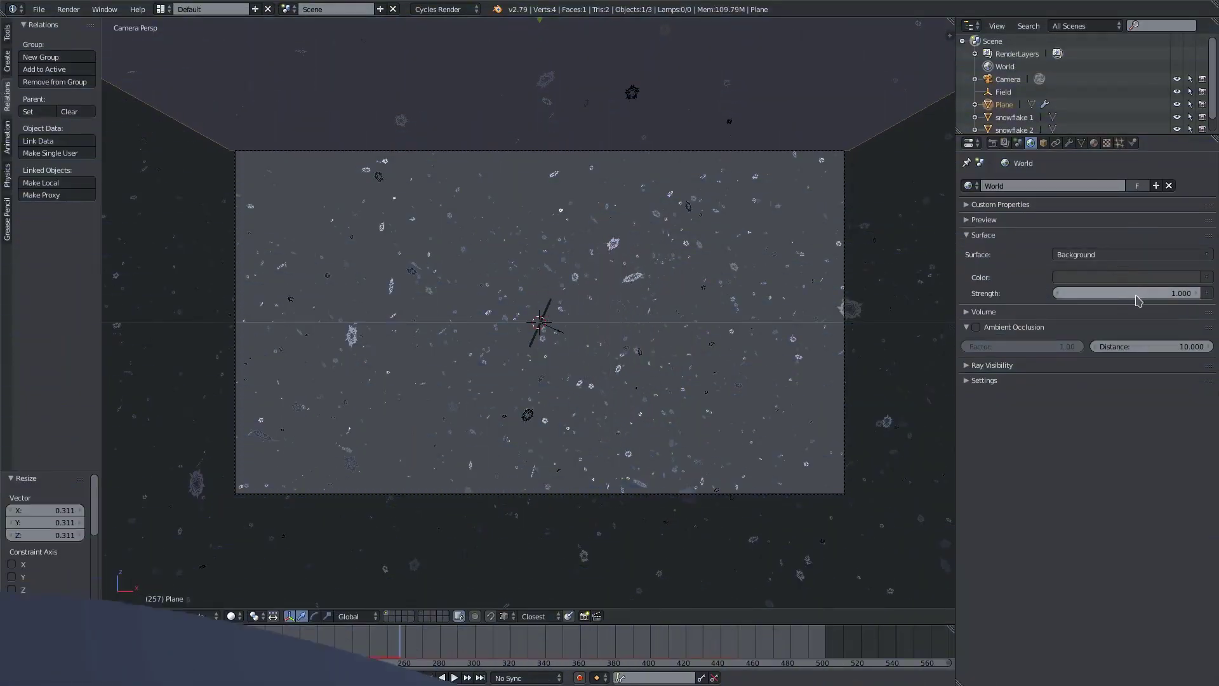
{"action": "left_click", "coordinate": [1126, 277]}
{"action": "left_click_drag", "start_coordinate": [1195, 188], "coordinate": [1195, 216]}
Step: Render the current frame to check the snowflakes against the black background, and close the render
{"action": "left_click", "coordinate": [68, 8]}
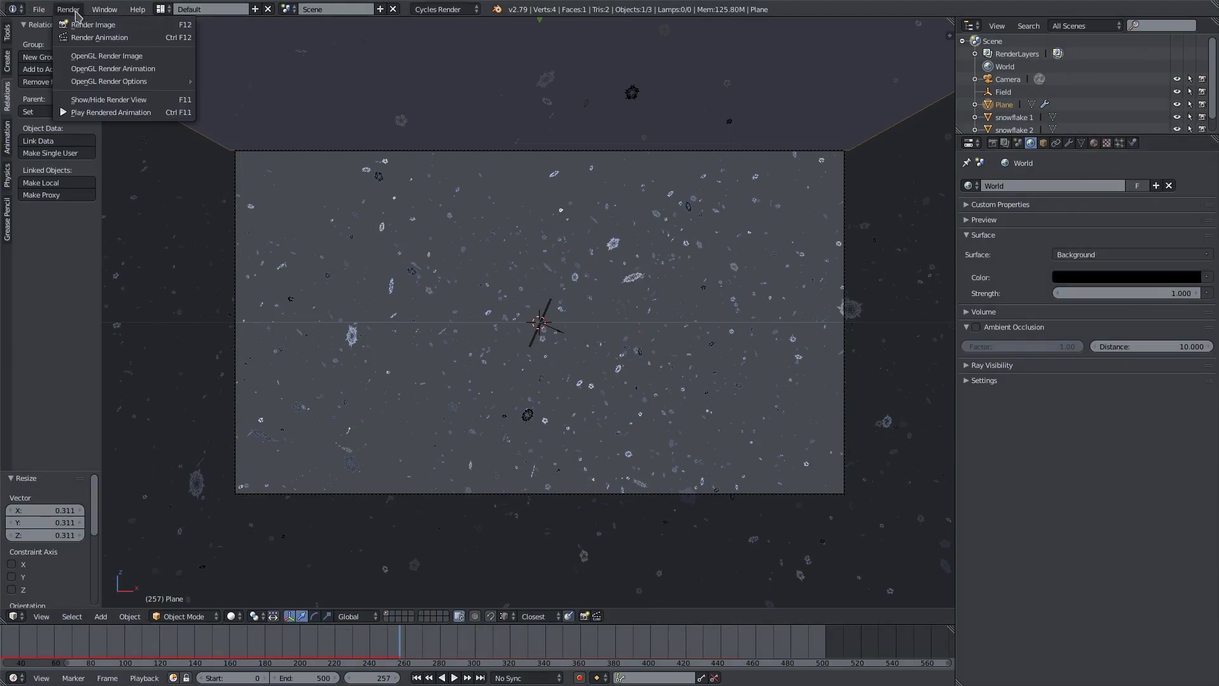
{"action": "left_click", "coordinate": [95, 33]}
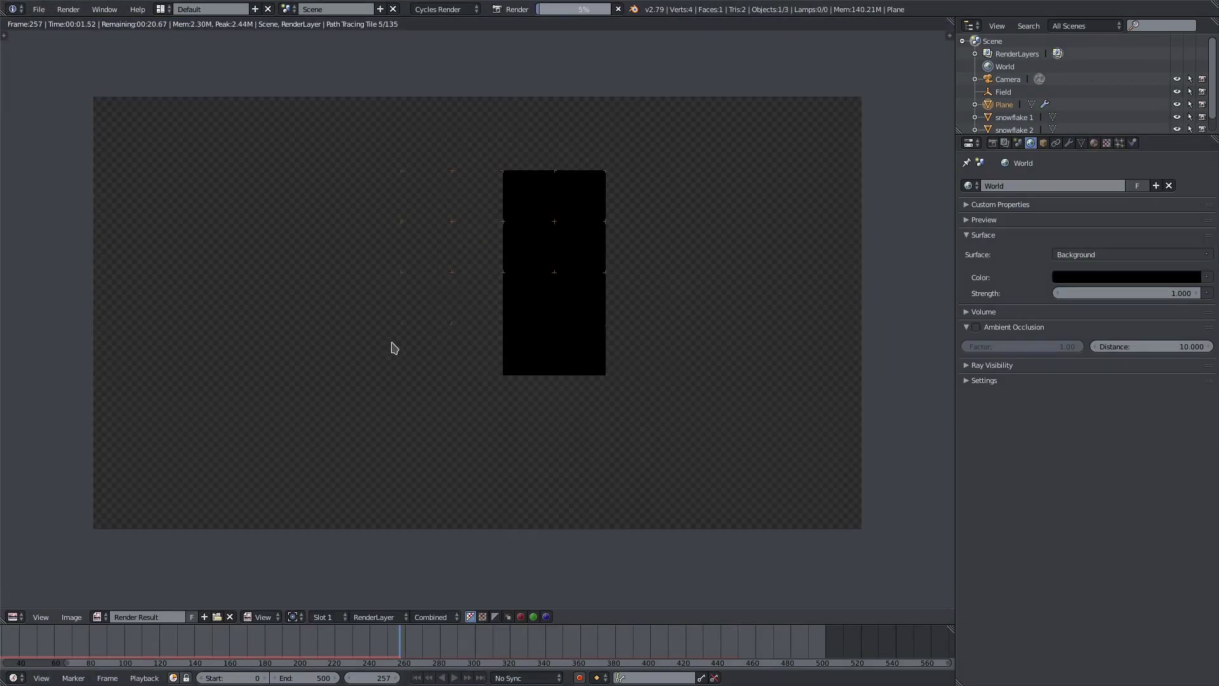
{"action": "key", "text": "Escape"}
{"action": "key", "text": "Escape"}
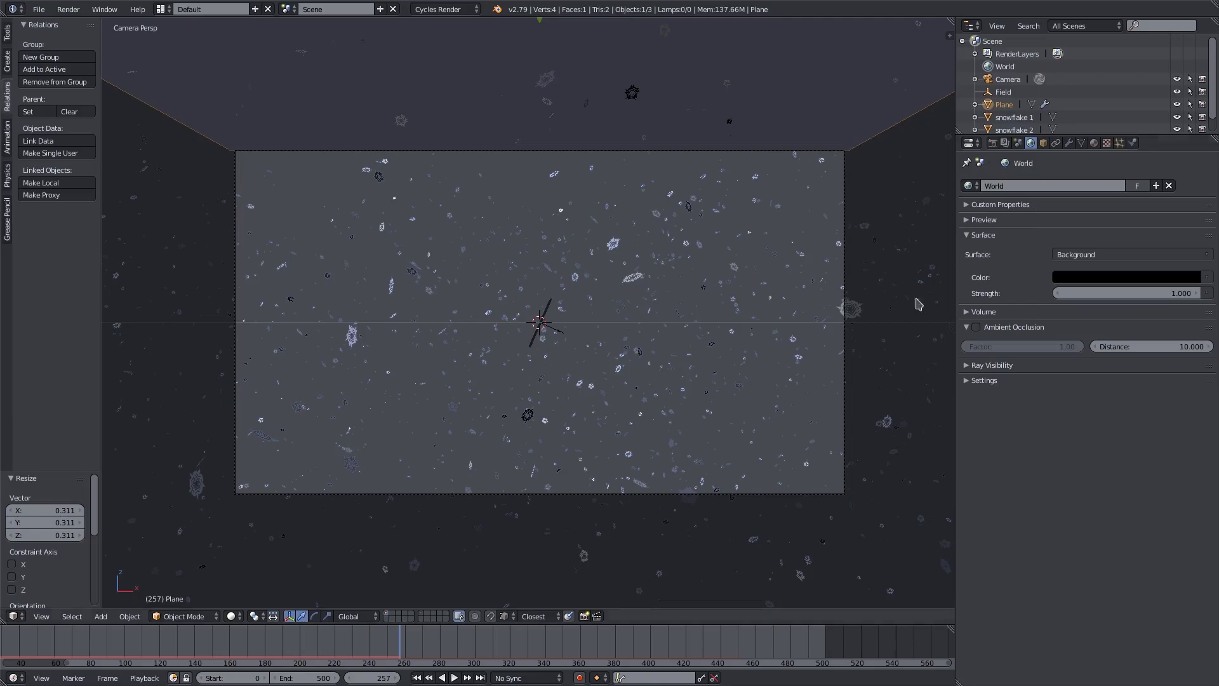
Step: Add a plane at the scene's center and scale it up by about 8.15
{"action": "key", "text": "shift+a"}
{"action": "mouse_move", "coordinate": [533, 309]}
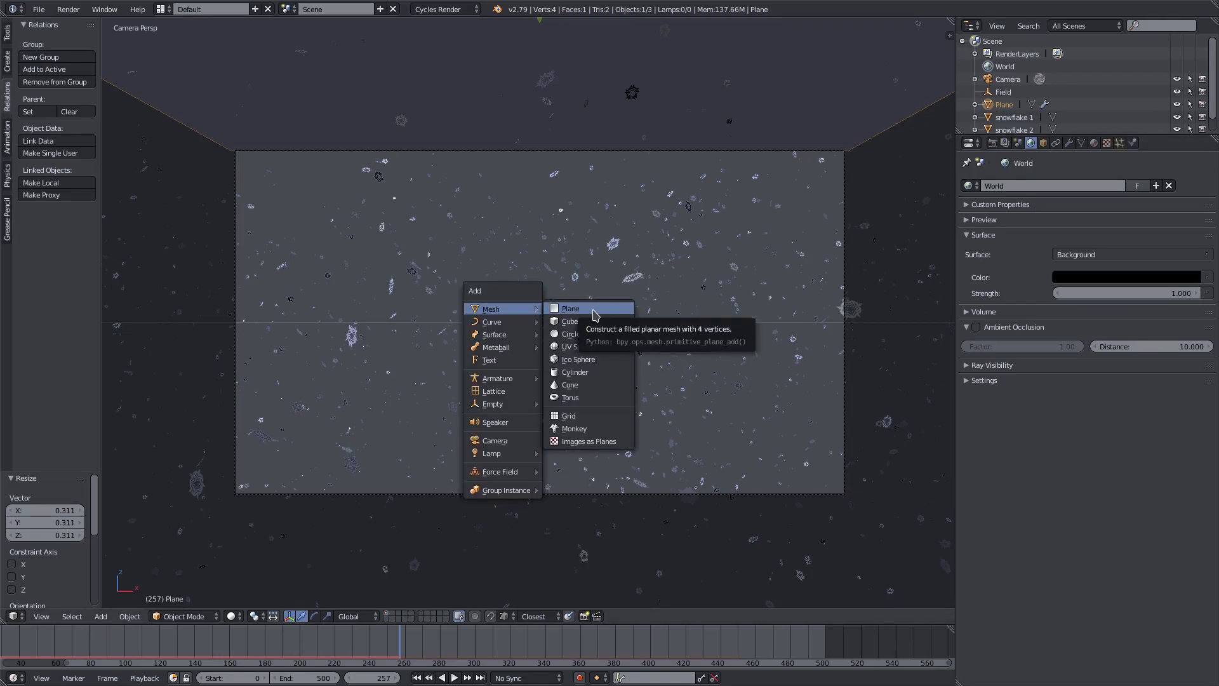
{"action": "left_click", "coordinate": [594, 314]}
{"action": "key", "text": "KP_0"}
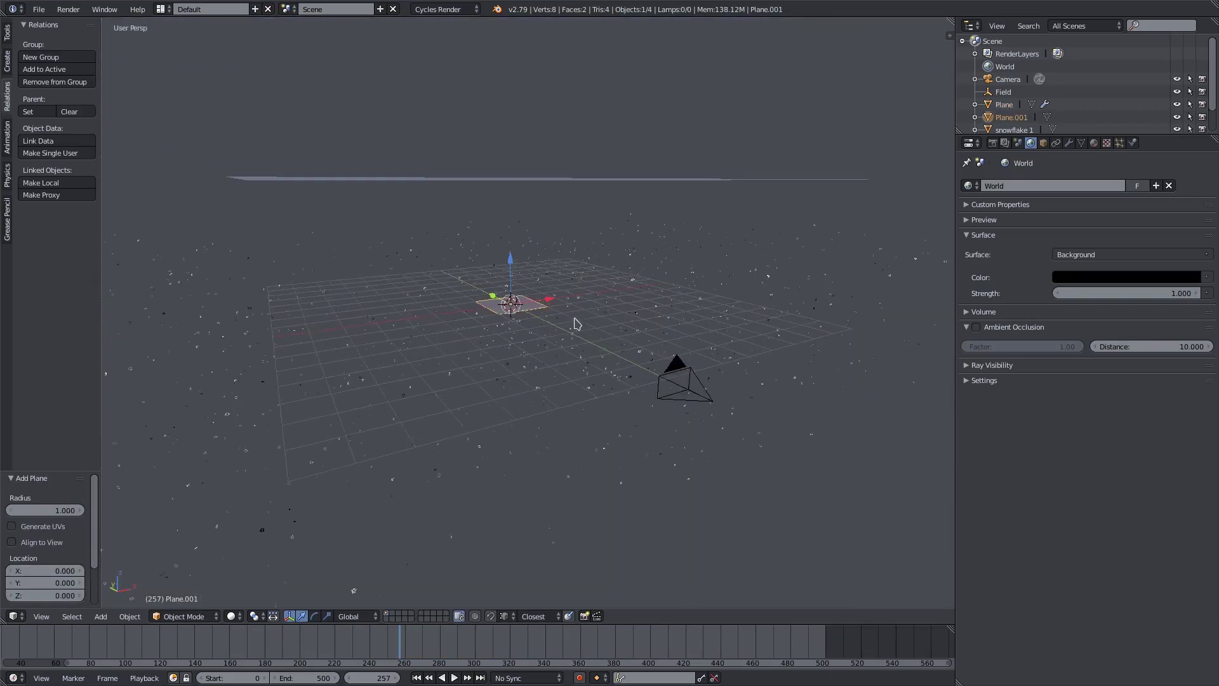
{"action": "key", "text": "s"}
{"action": "left_click", "coordinate": [225, 306]}
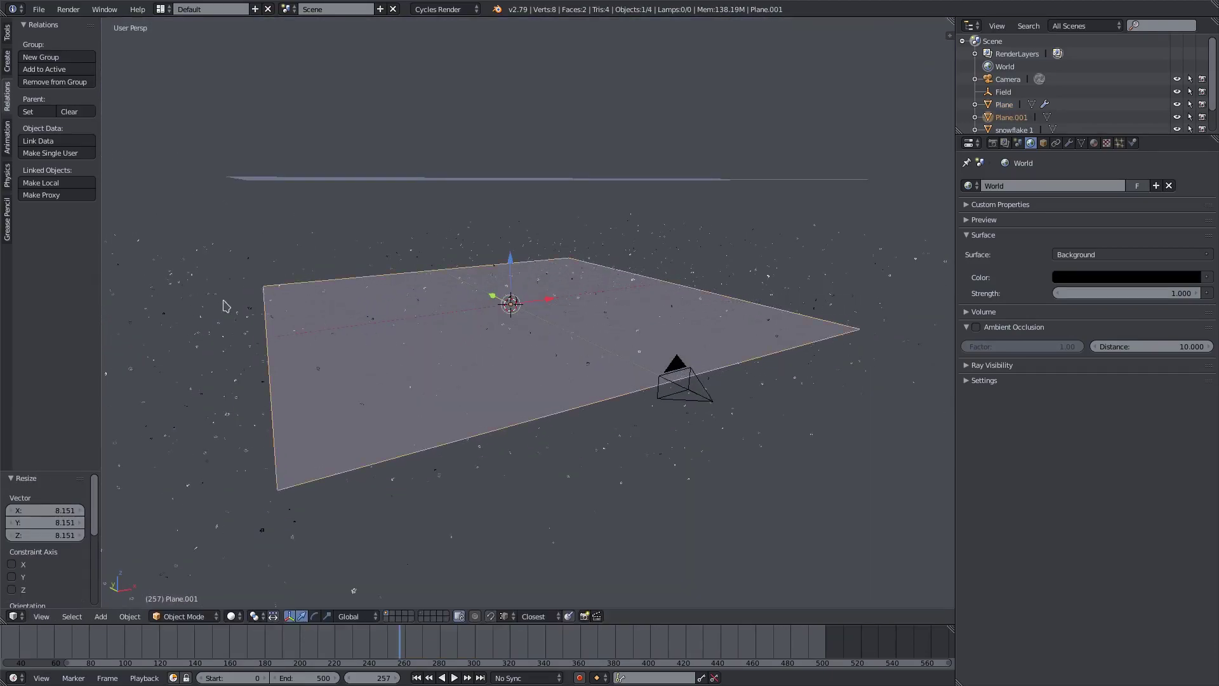
Step: Raise the new plane along Z to just below the snow emitter, outside the camera frame
{"action": "left_click_drag", "start_coordinate": [513, 264], "coordinate": [547, 139]}
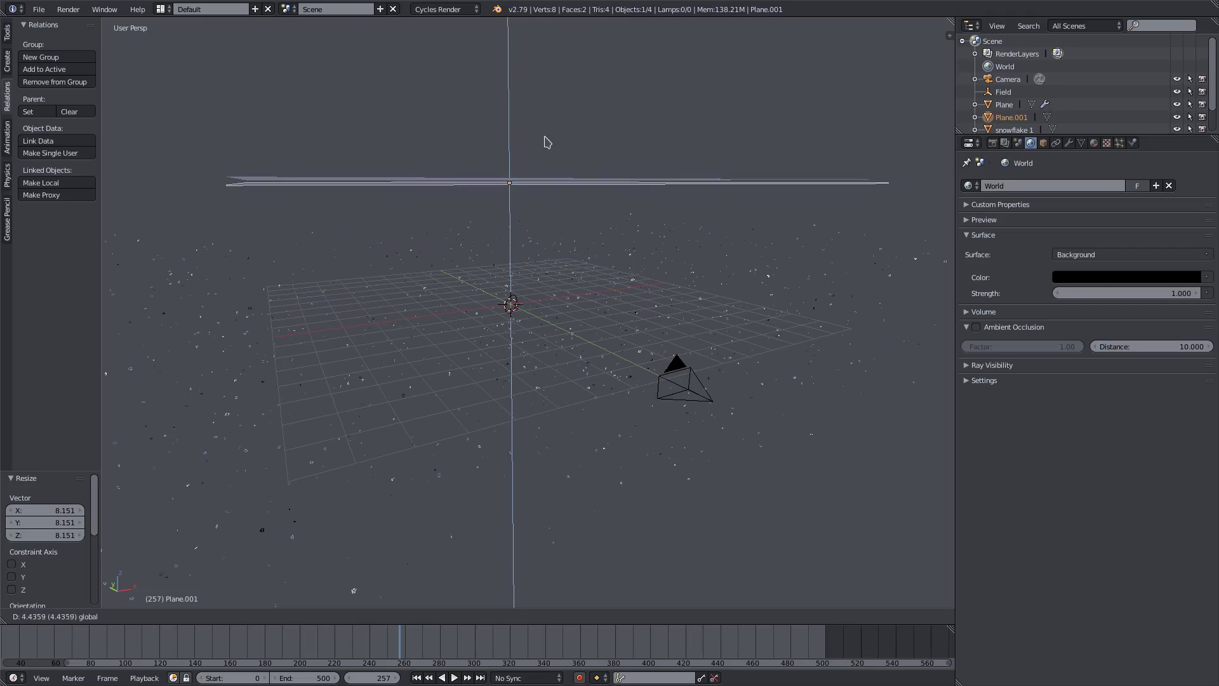
{"action": "middle_click_drag", "start_coordinate": [548, 139], "coordinate": [529, 202]}
{"action": "key", "text": "KP_0"}
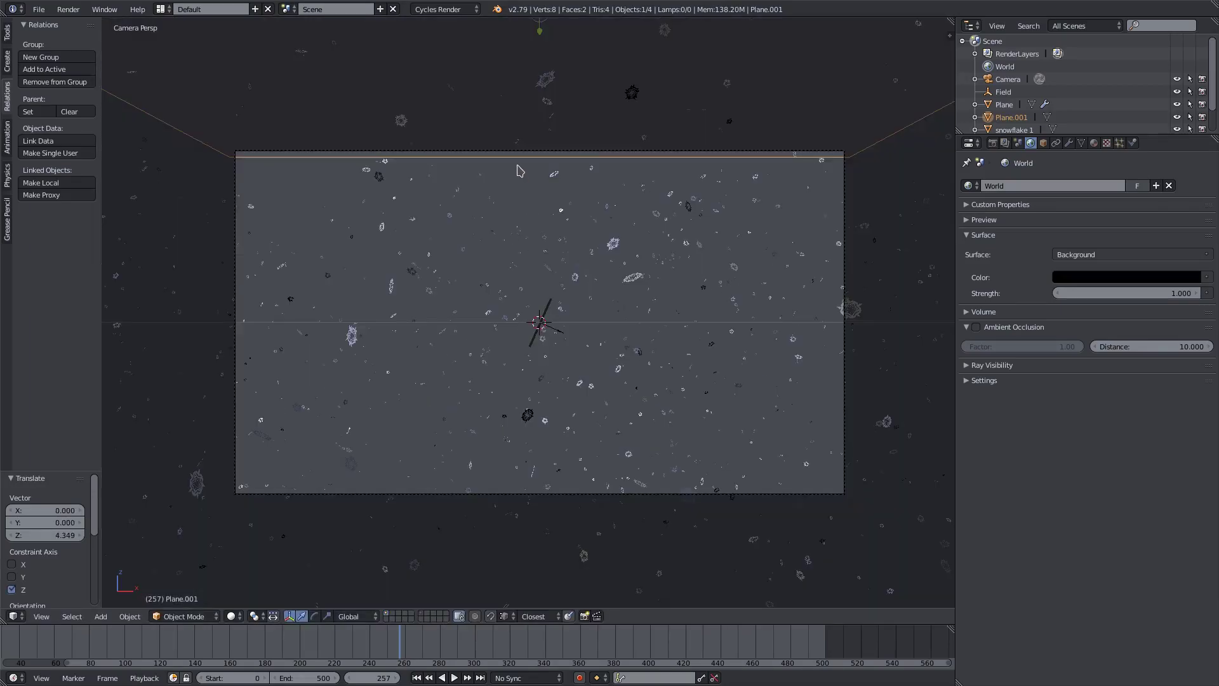
{"action": "left_click_drag", "start_coordinate": [537, 109], "coordinate": [550, 100]}
{"action": "middle_click_drag", "start_coordinate": [550, 101], "coordinate": [516, 154]}
{"action": "right_click", "coordinate": [515, 154]}
{"action": "left_click_drag", "start_coordinate": [522, 136], "coordinate": [538, 62]}
{"action": "key", "text": "KP_0"}
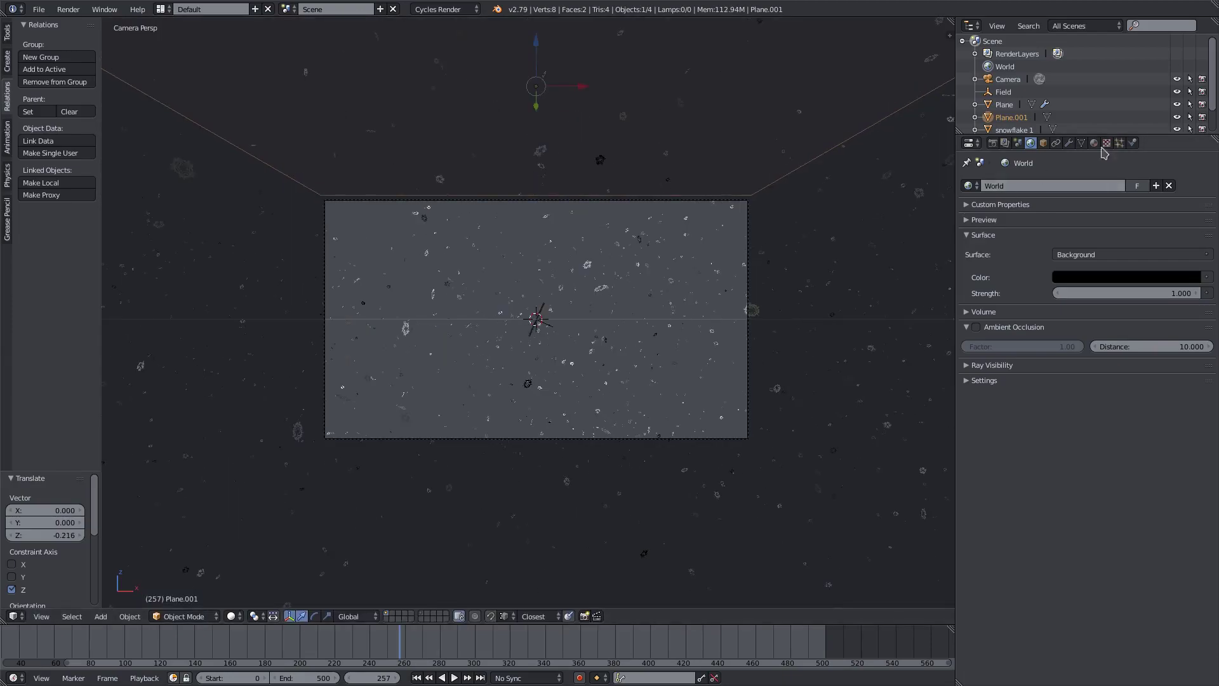
Step: Give the raised plane a new material with an Emission surface
{"action": "left_click", "coordinate": [1093, 143]}
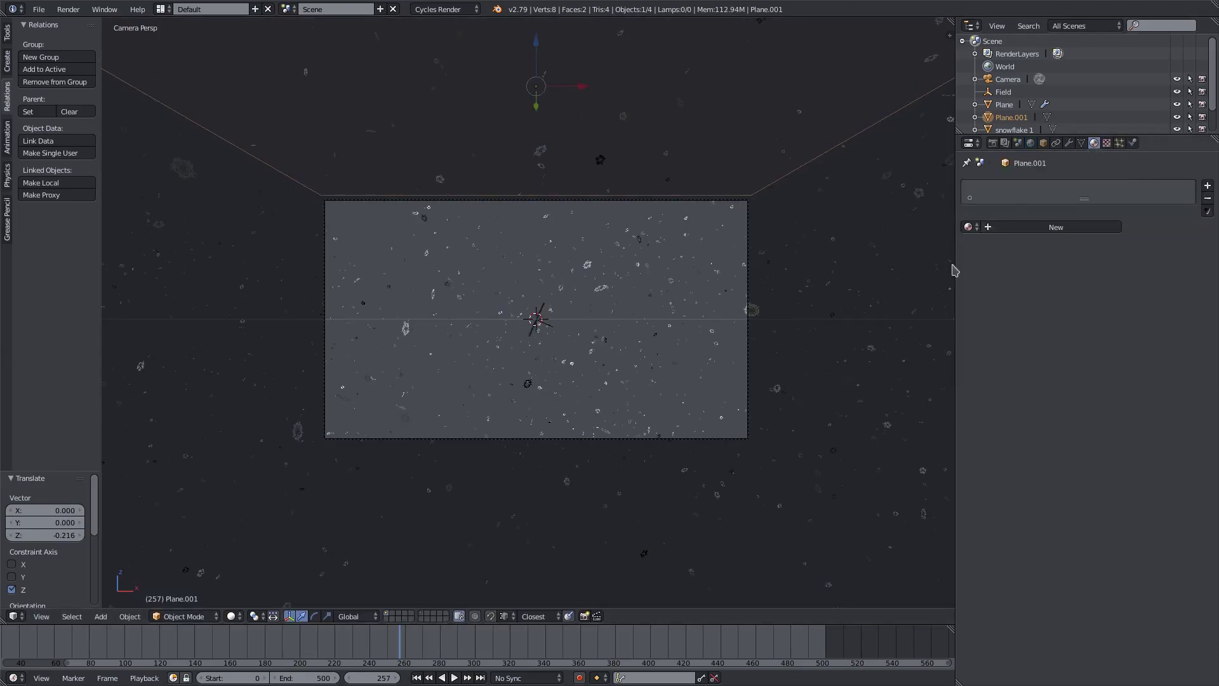
{"action": "left_click", "coordinate": [966, 227]}
{"action": "left_click", "coordinate": [1020, 229]}
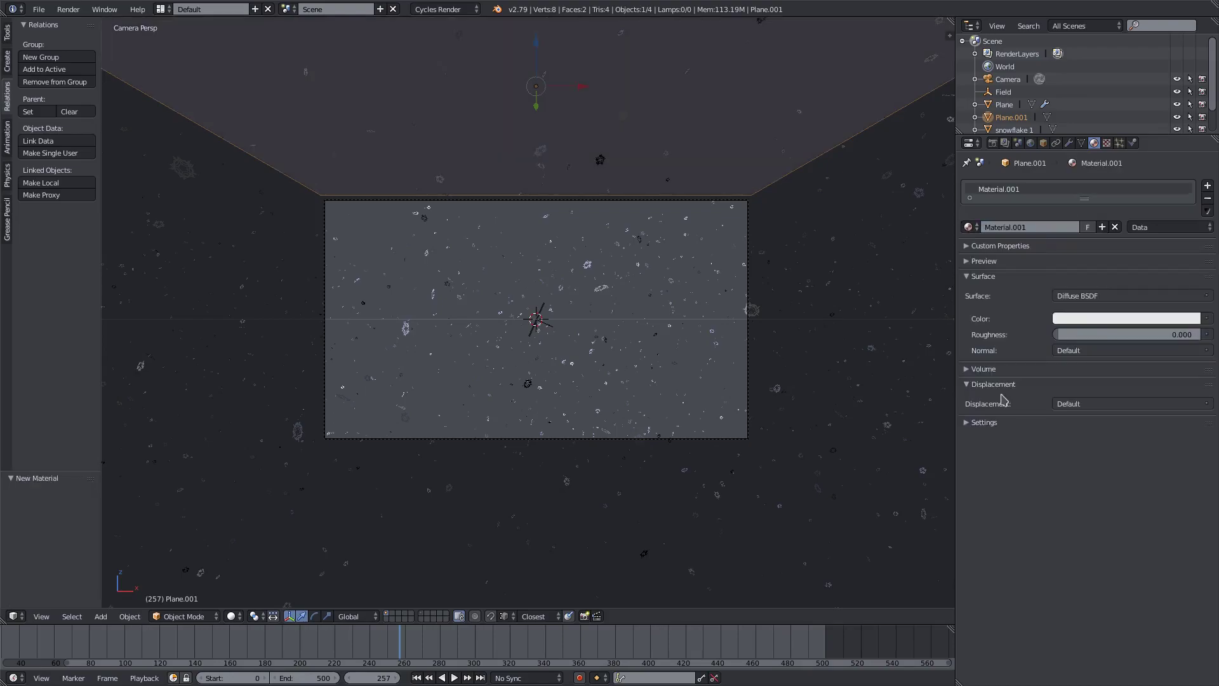
{"action": "left_click", "coordinate": [1119, 297]}
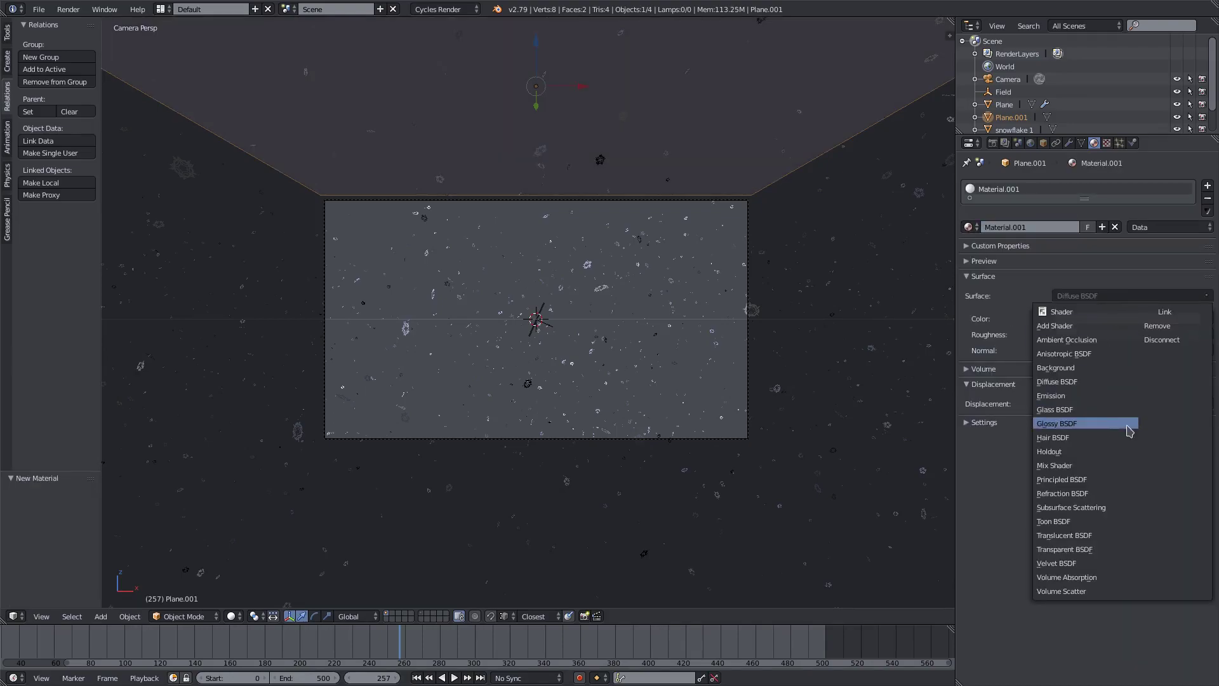
{"action": "left_click", "coordinate": [1089, 397]}
{"action": "left_click", "coordinate": [1131, 321]}
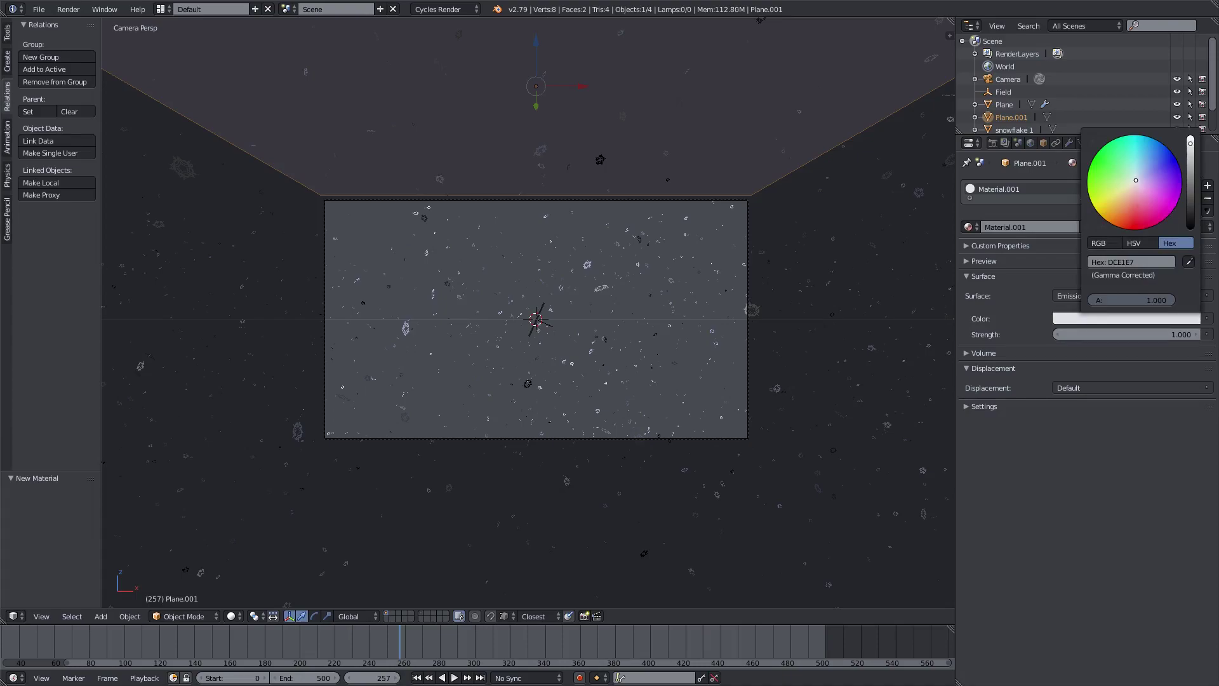
Step: Preview the lit snow from the camera in Rendered viewport shading, with rendering limited to the camera border
{"action": "left_click", "coordinate": [233, 615]}
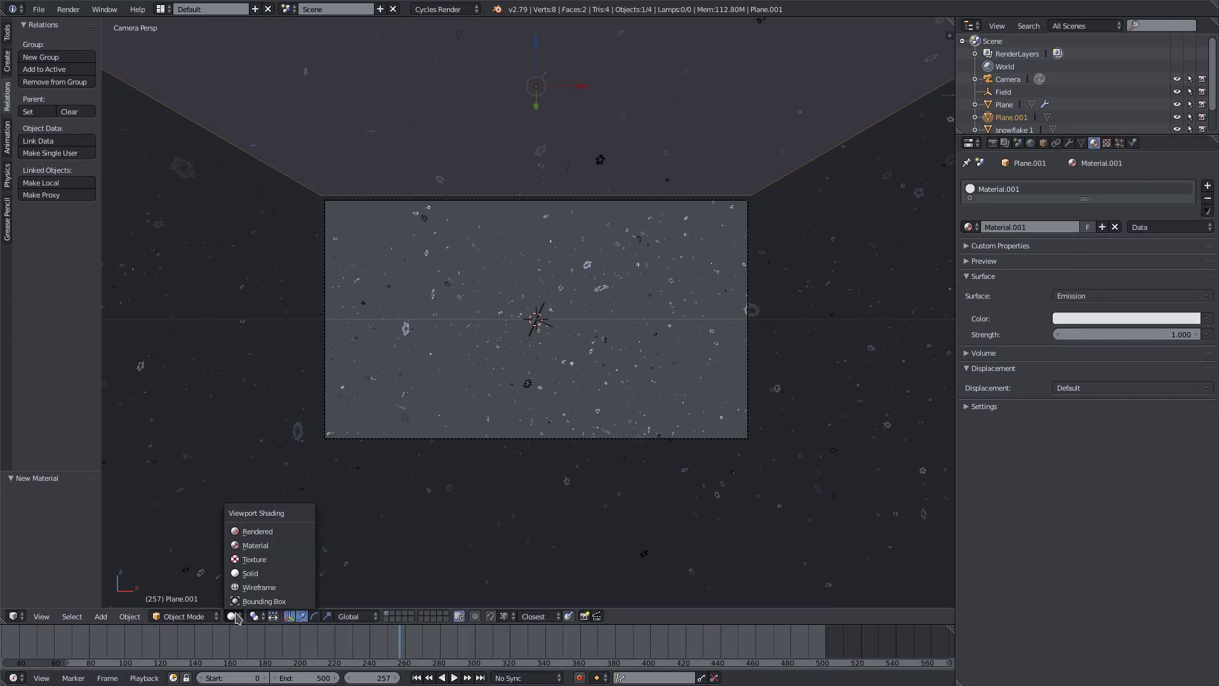
{"action": "left_click", "coordinate": [233, 615]}
{"action": "left_click", "coordinate": [270, 528]}
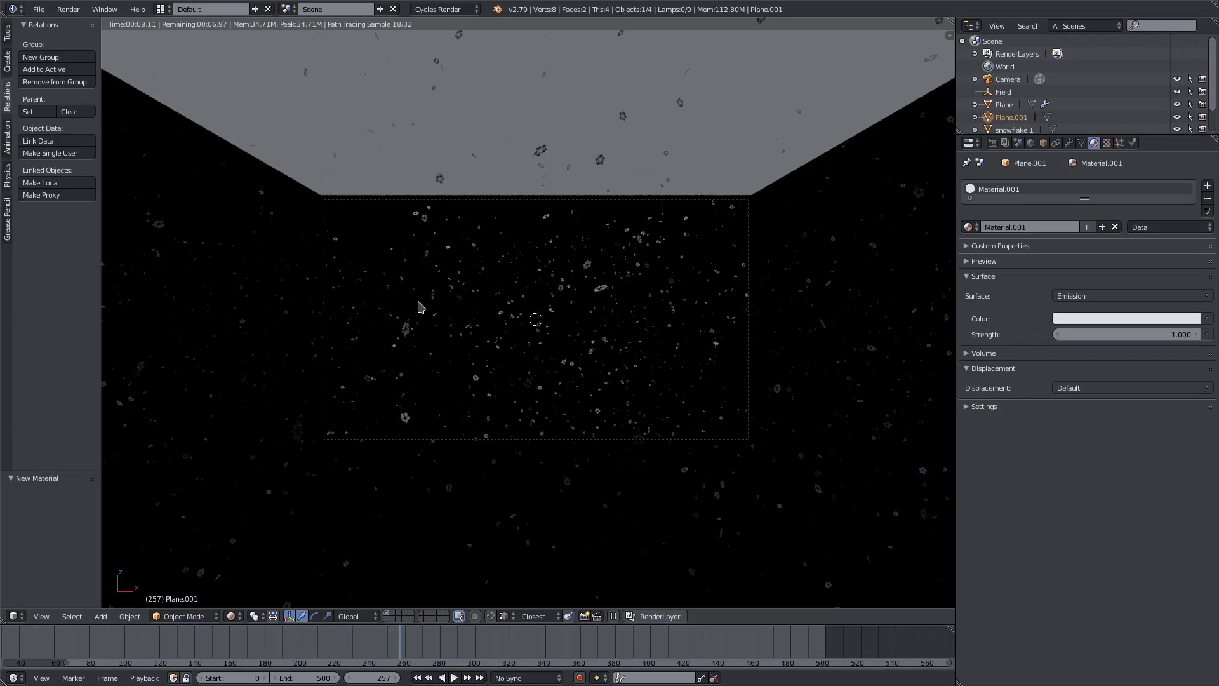
{"action": "scroll", "coordinate": [656, 417], "scroll_direction": "up", "scroll_amount": 2}
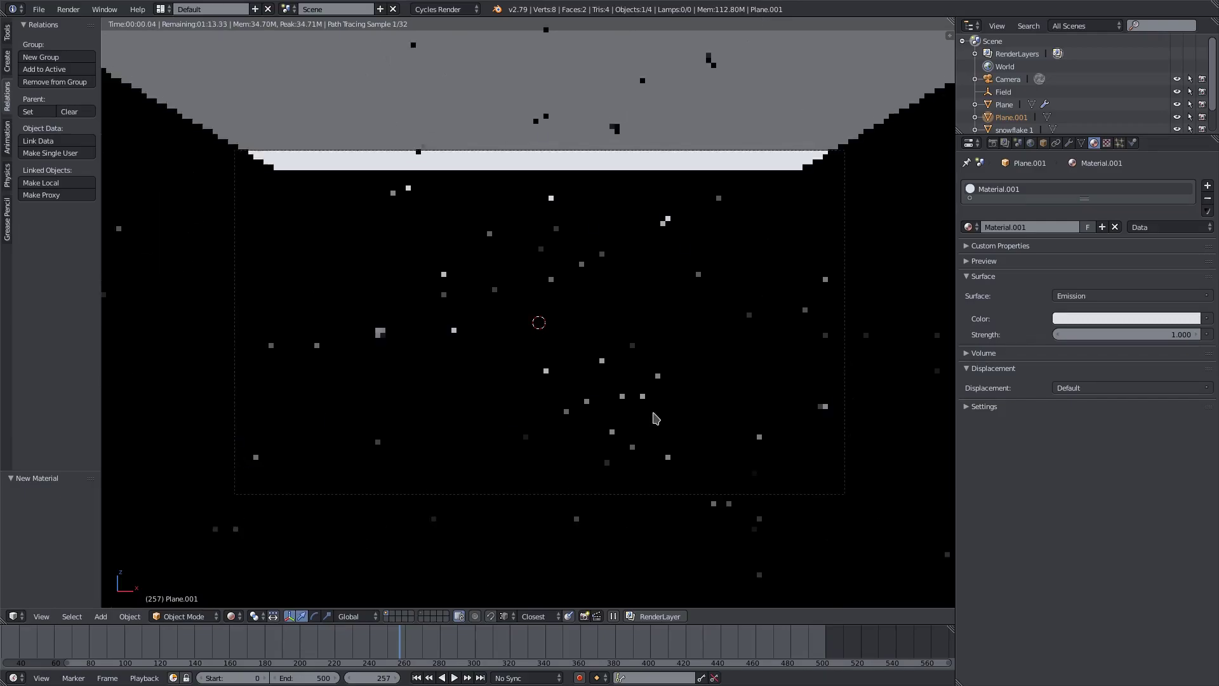
{"action": "left_click", "coordinate": [992, 142]}
{"action": "left_click", "coordinate": [967, 392]}
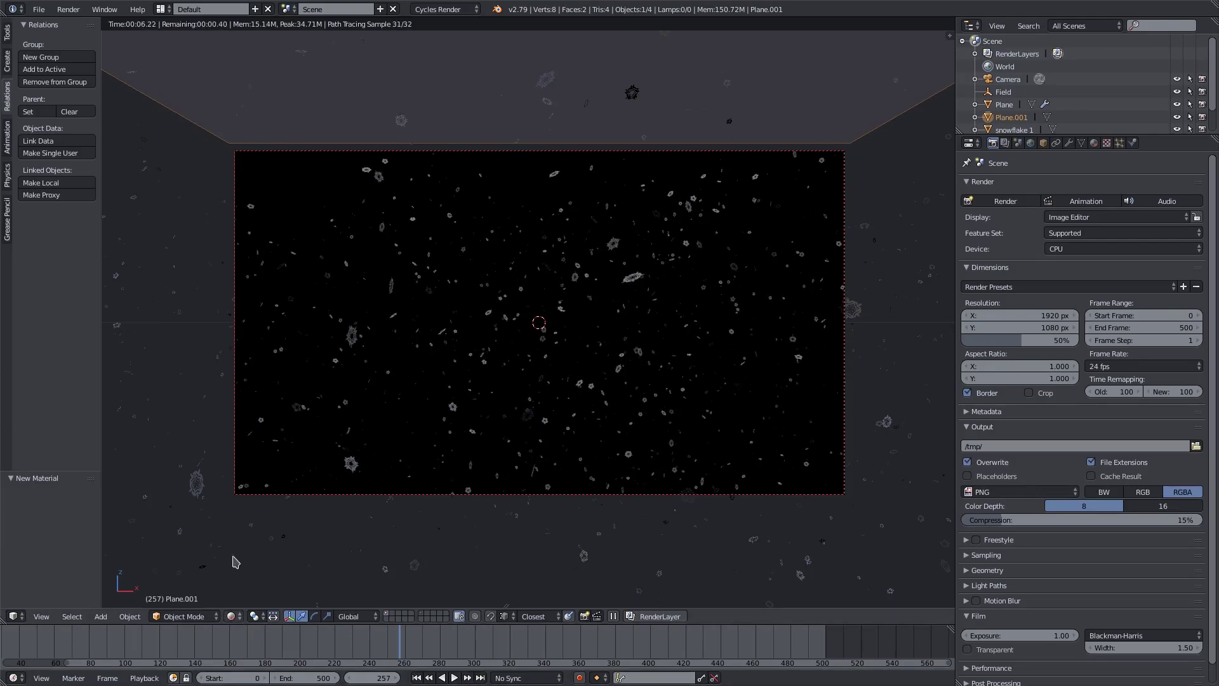
Step: Try Ambient Occlusion as the light source with the emission plane hidden
{"action": "key", "text": "h"}
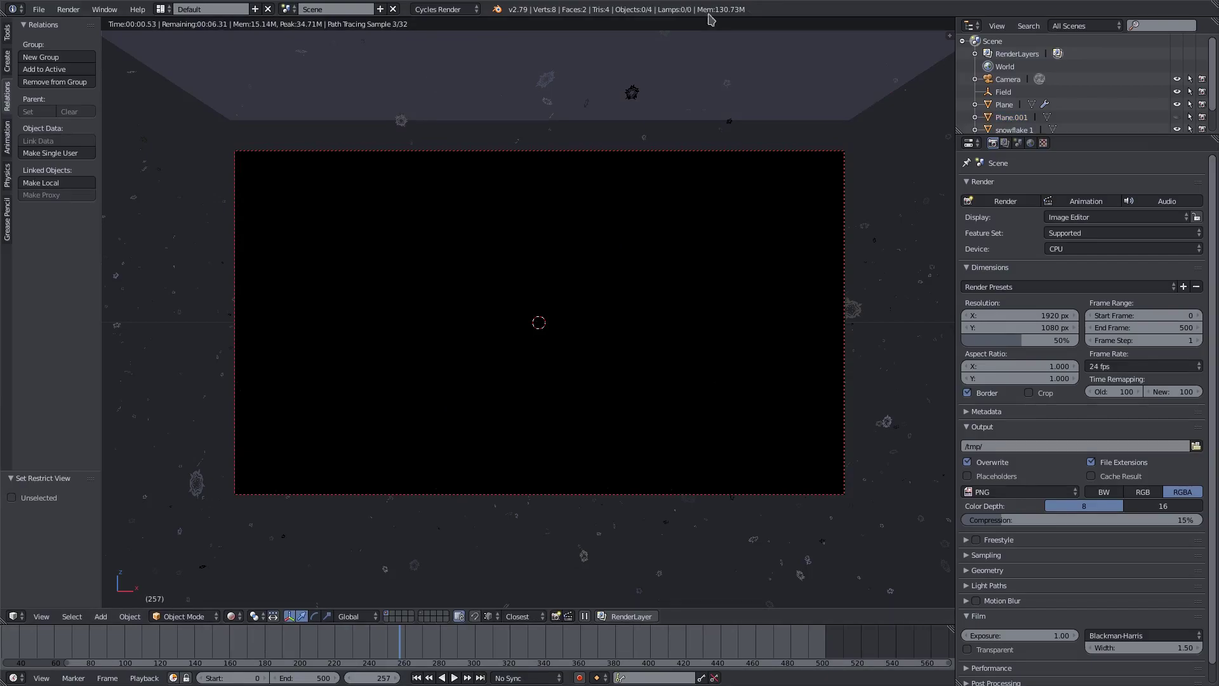
{"action": "left_click", "coordinate": [1031, 143]}
{"action": "left_click", "coordinate": [977, 327]}
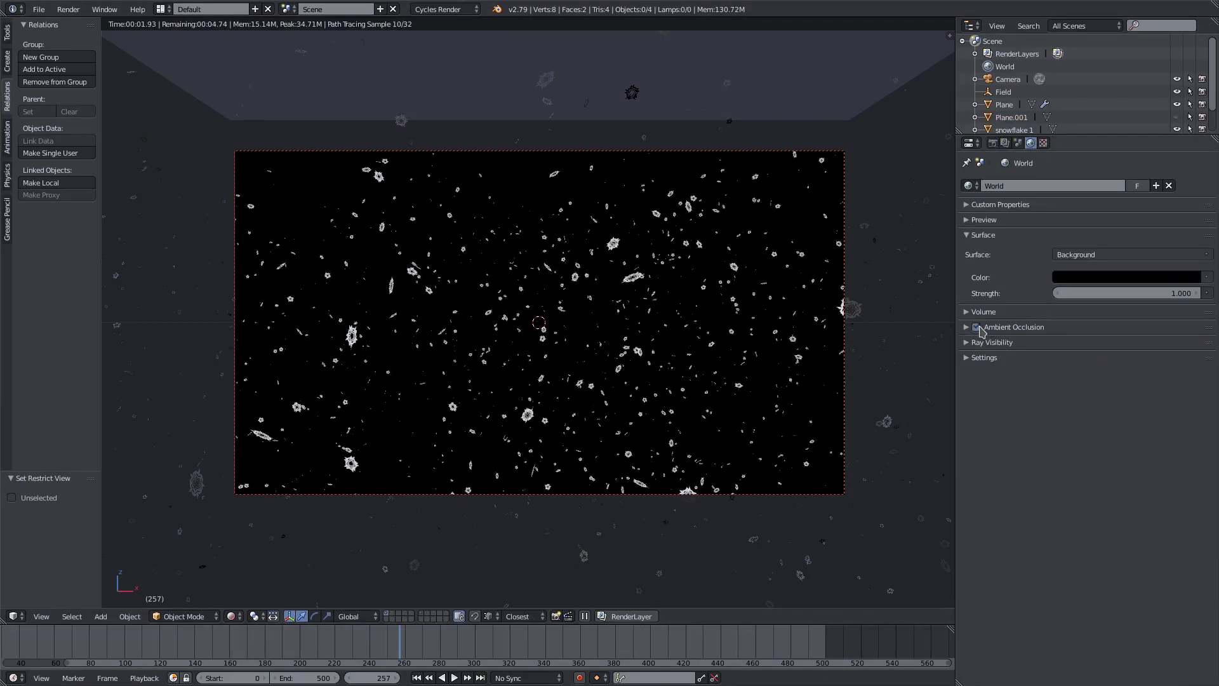
{"action": "left_click", "coordinate": [977, 327]}
{"action": "right_click", "coordinate": [503, 343]}
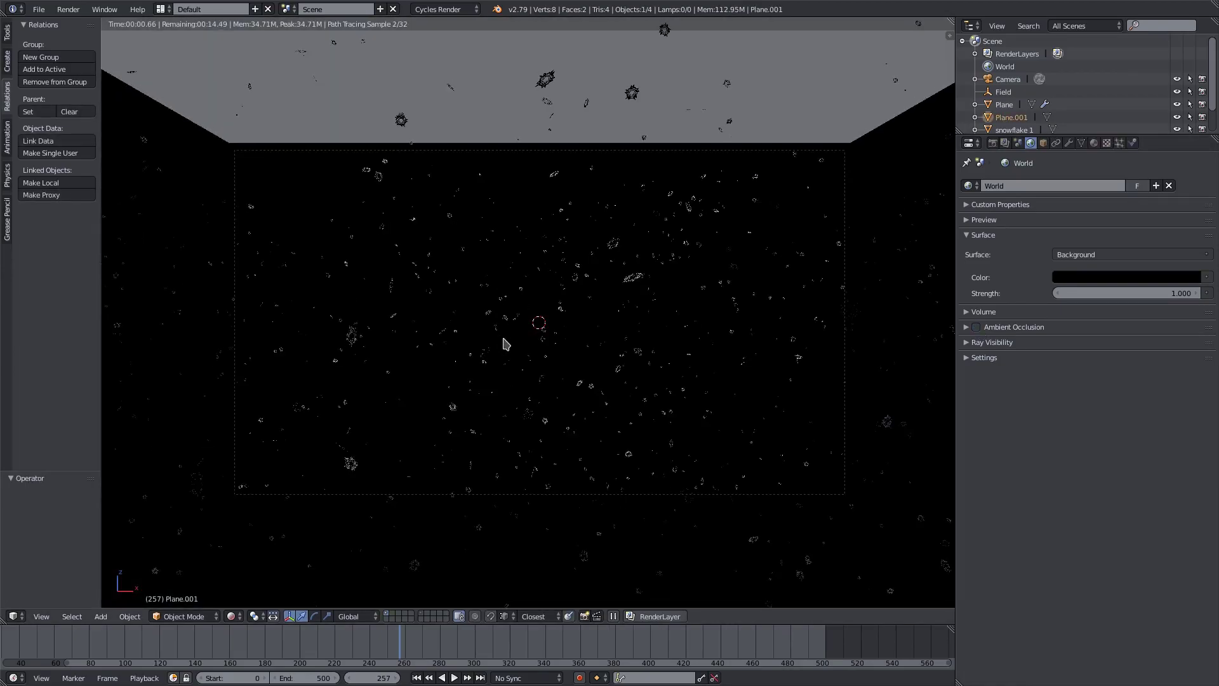
{"action": "left_click", "coordinate": [1093, 143]}
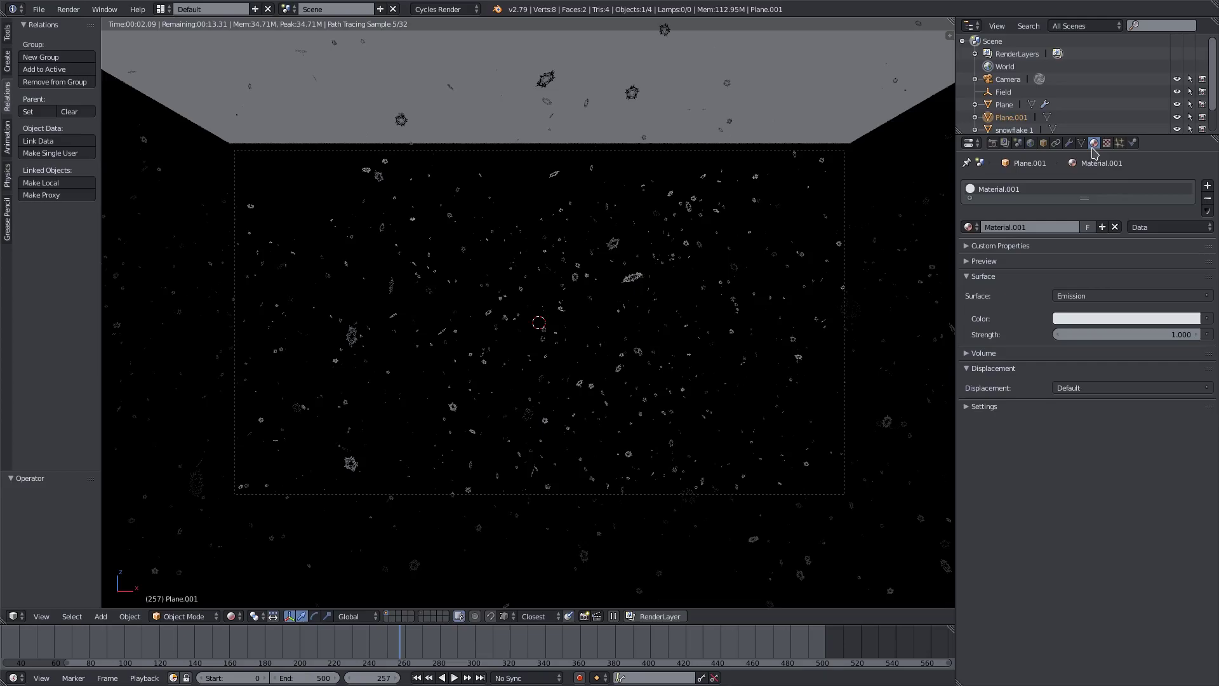
Step: Limit rendering to the camera border and render the current frame
{"action": "left_click", "coordinate": [993, 143]}
{"action": "left_click", "coordinate": [968, 393]}
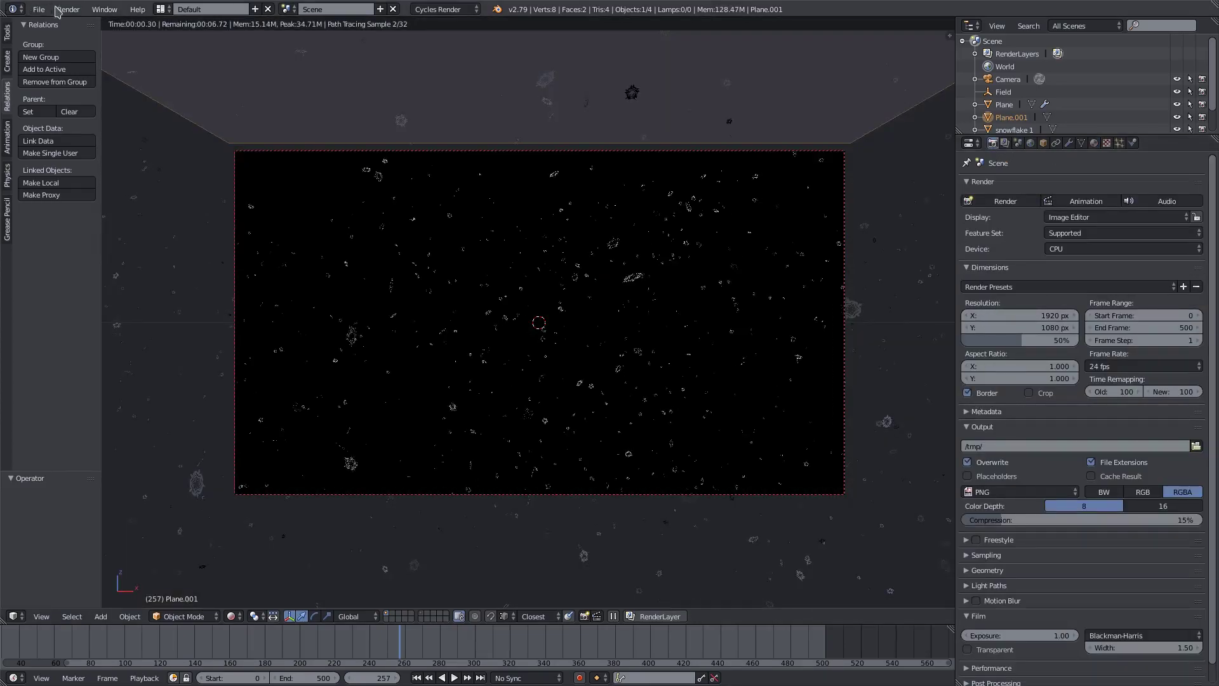
{"action": "left_click", "coordinate": [68, 9]}
{"action": "left_click", "coordinate": [83, 23]}
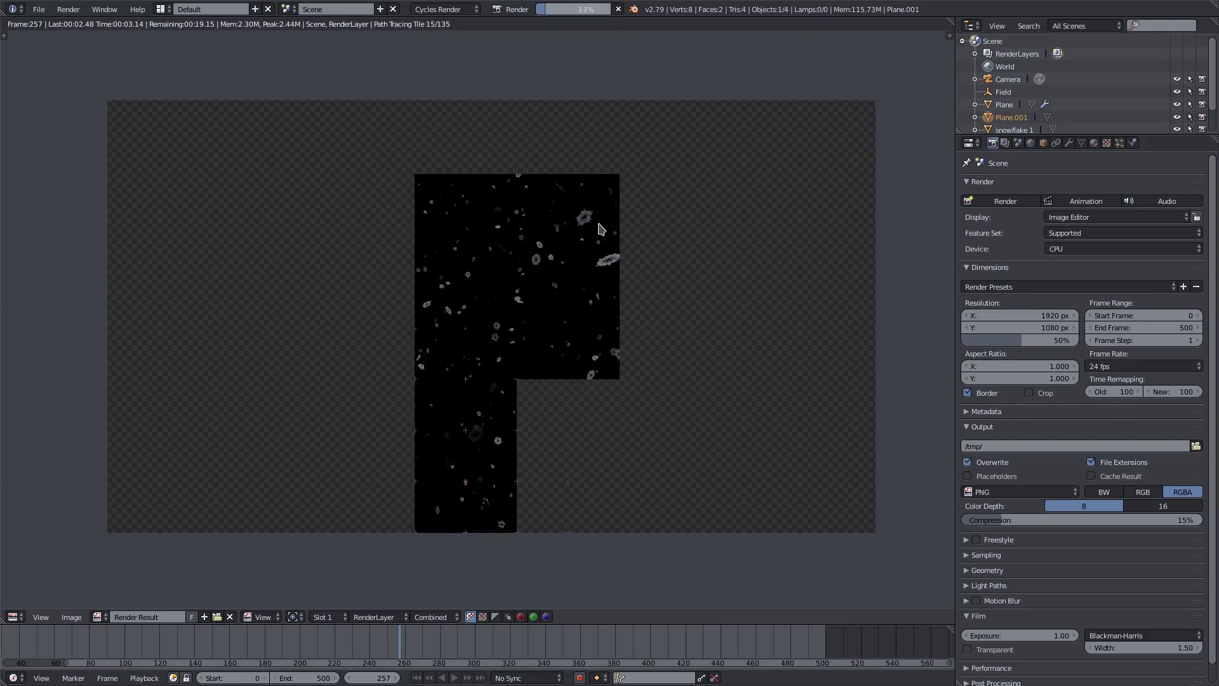
Step: Examine the snowflakes' lighting in the rendered image up close and as a whole, and cancel the render
{"action": "scroll", "coordinate": [738, 328], "scroll_direction": "down", "scroll_amount": 3}
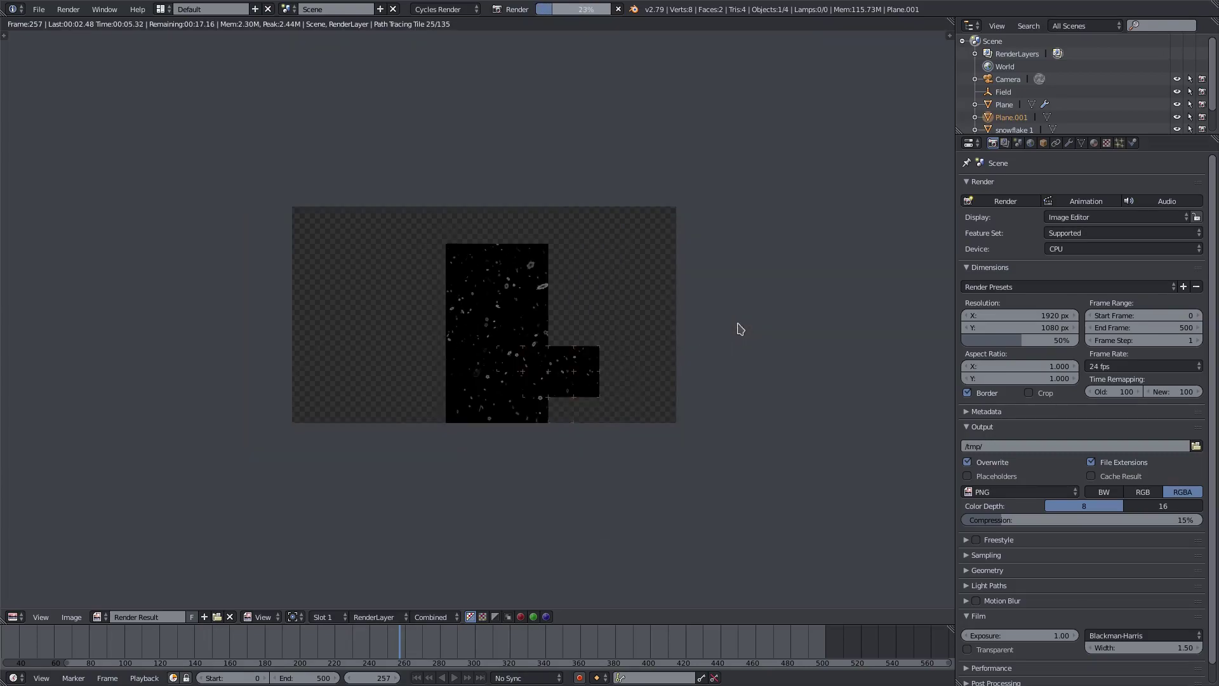
{"action": "scroll", "coordinate": [739, 329], "scroll_direction": "up", "scroll_amount": 3}
{"action": "scroll", "coordinate": [740, 328], "scroll_direction": "down", "scroll_amount": 1}
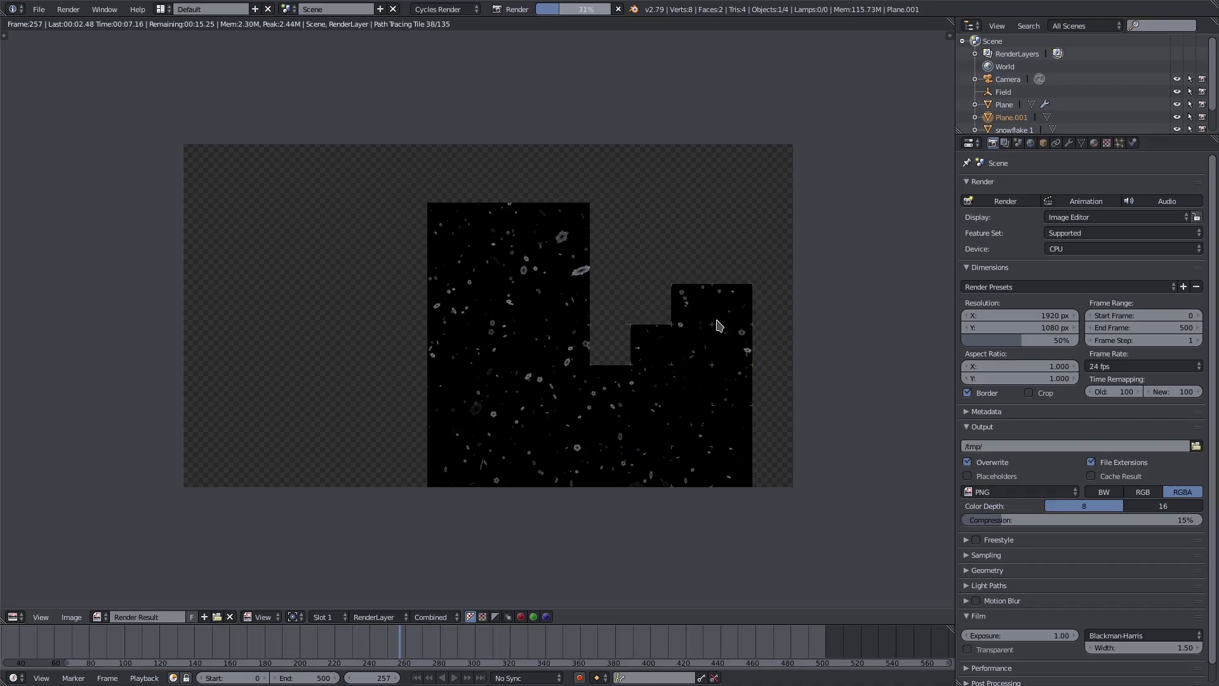
{"action": "scroll", "coordinate": [721, 322], "scroll_direction": "up", "scroll_amount": 3}
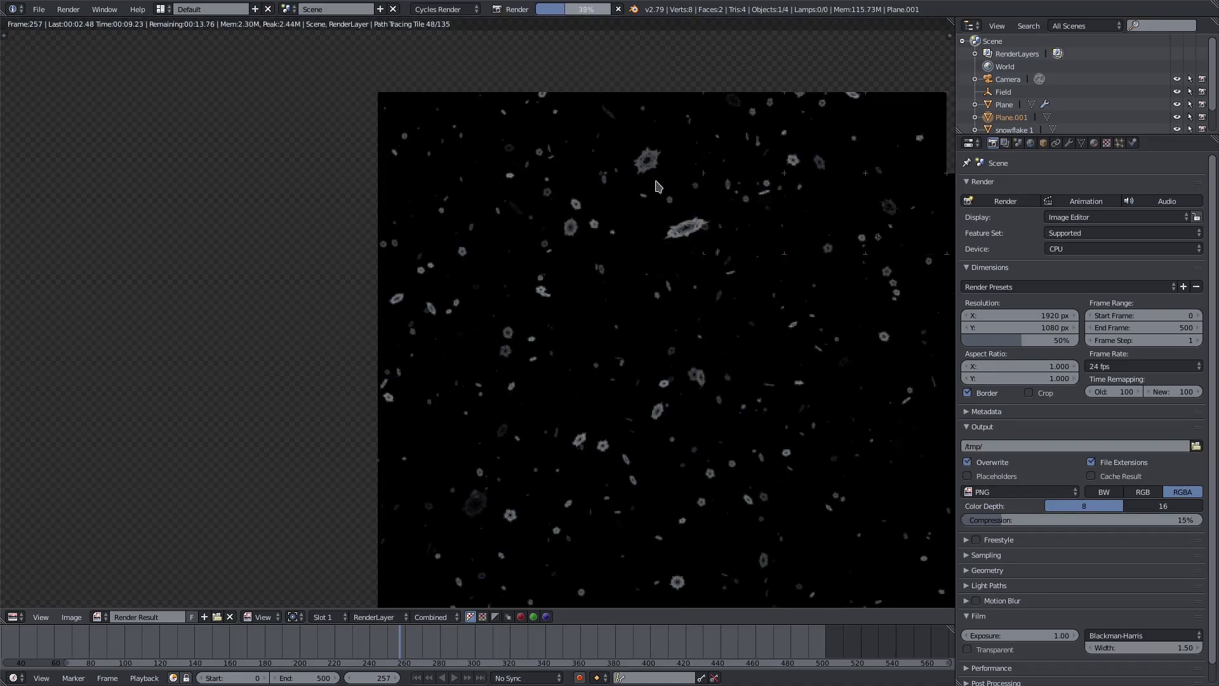
{"action": "scroll", "coordinate": [657, 186], "scroll_direction": "down", "scroll_amount": 3}
{"action": "scroll", "coordinate": [657, 186], "scroll_direction": "down", "scroll_amount": 1}
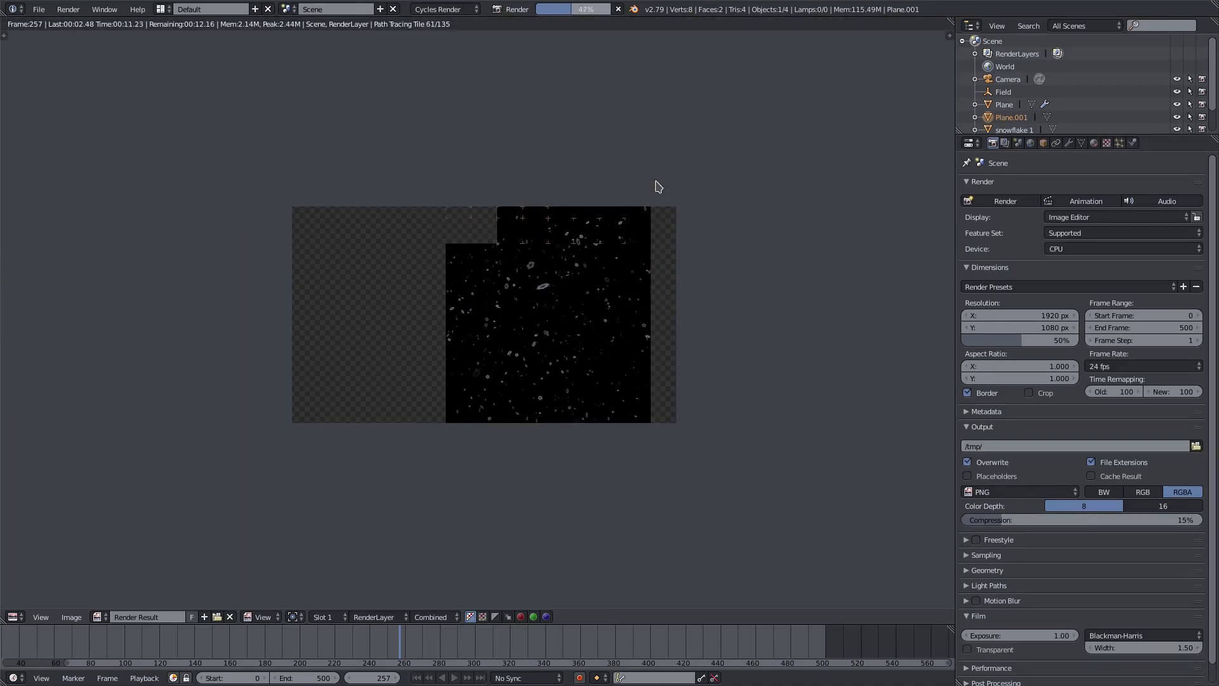
{"action": "scroll", "coordinate": [656, 186], "scroll_direction": "up", "scroll_amount": 2}
{"action": "key", "text": "Escape"}
Step: Enable Motion Blur for the render and switch the viewport shading to Material
{"action": "scroll", "coordinate": [988, 558], "scroll_direction": "down", "scroll_amount": 1}
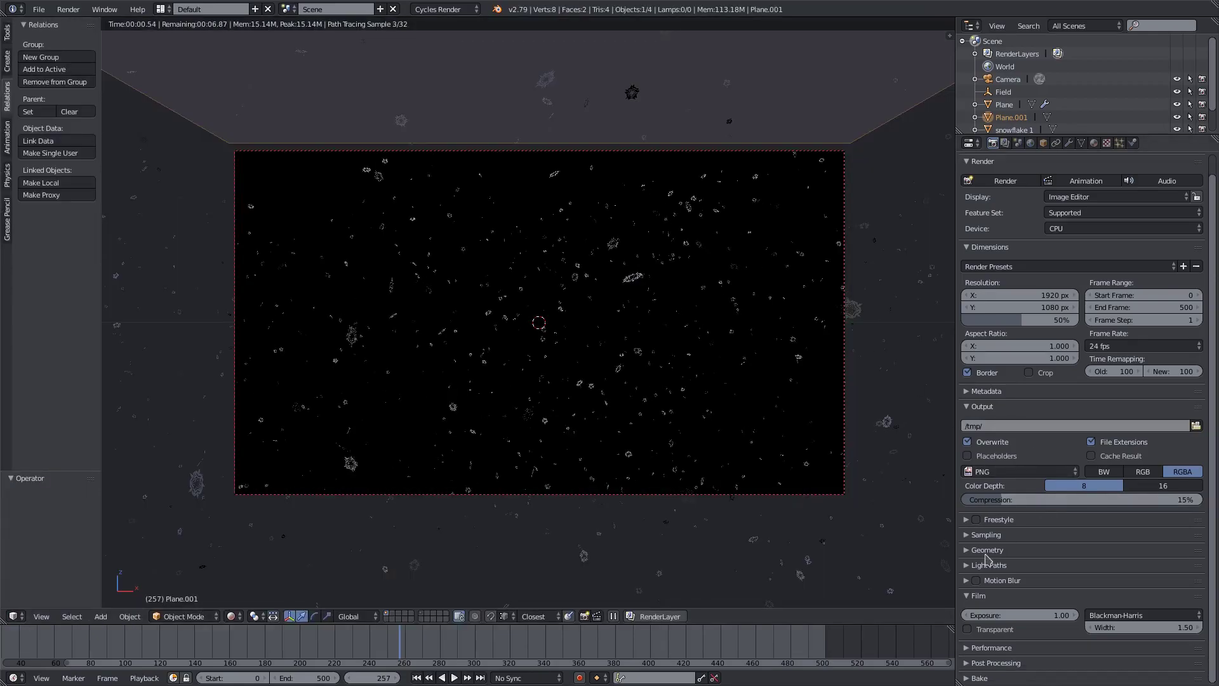
{"action": "left_click", "coordinate": [245, 618]}
{"action": "left_click", "coordinate": [264, 546]}
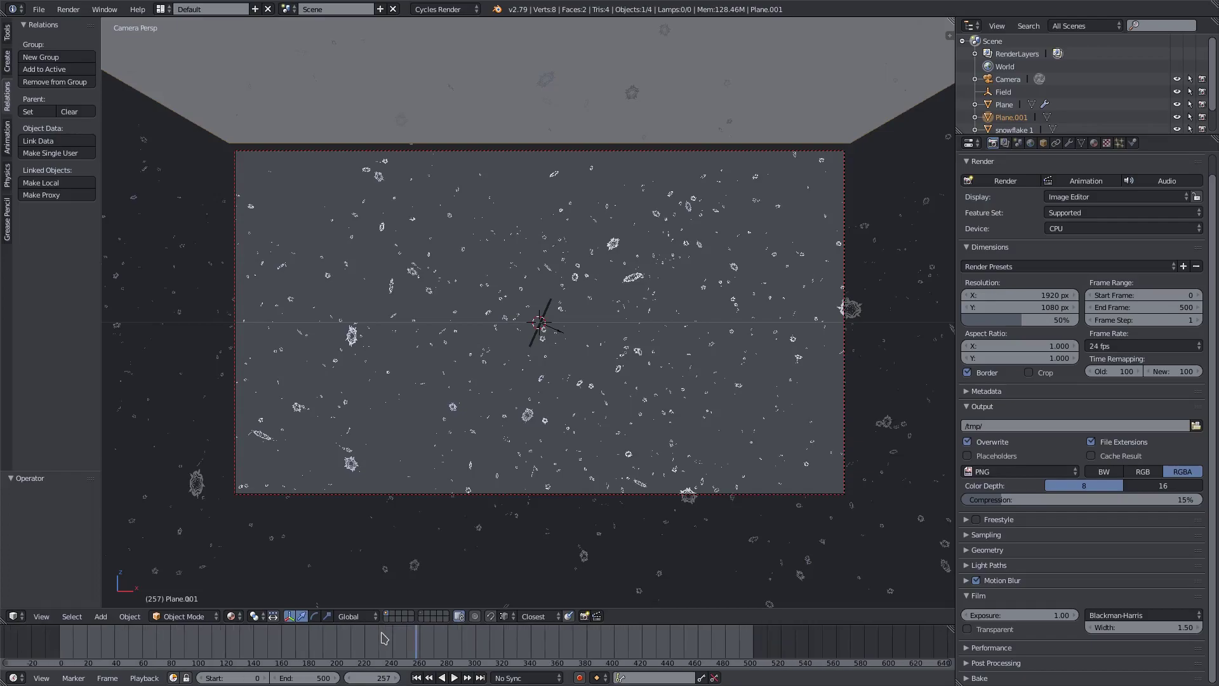
Step: Select the snow emitter plane above the emission plane and show its particle settings
{"action": "left_click", "coordinate": [1119, 143]}
{"action": "middle_click_drag", "start_coordinate": [559, 298], "coordinate": [576, 395]}
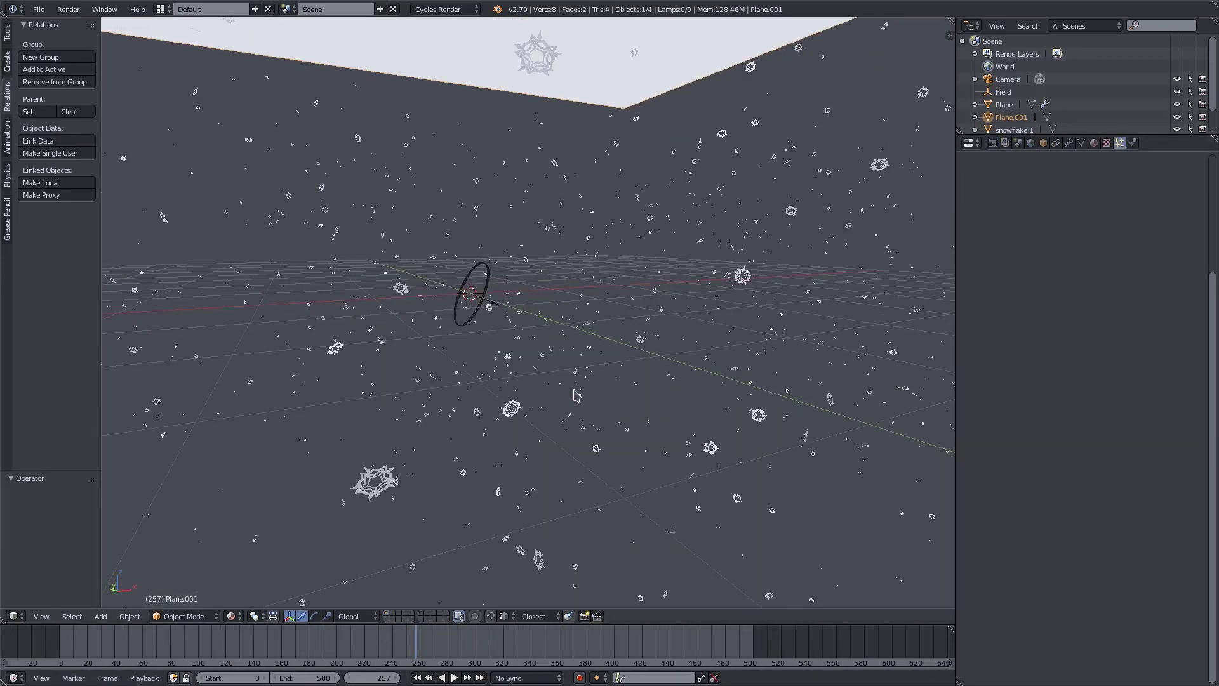
{"action": "middle_click_drag", "start_coordinate": [590, 344], "coordinate": [572, 304]}
{"action": "scroll", "coordinate": [550, 162], "scroll_direction": "down", "scroll_amount": 5}
{"action": "right_click", "coordinate": [562, 200]}
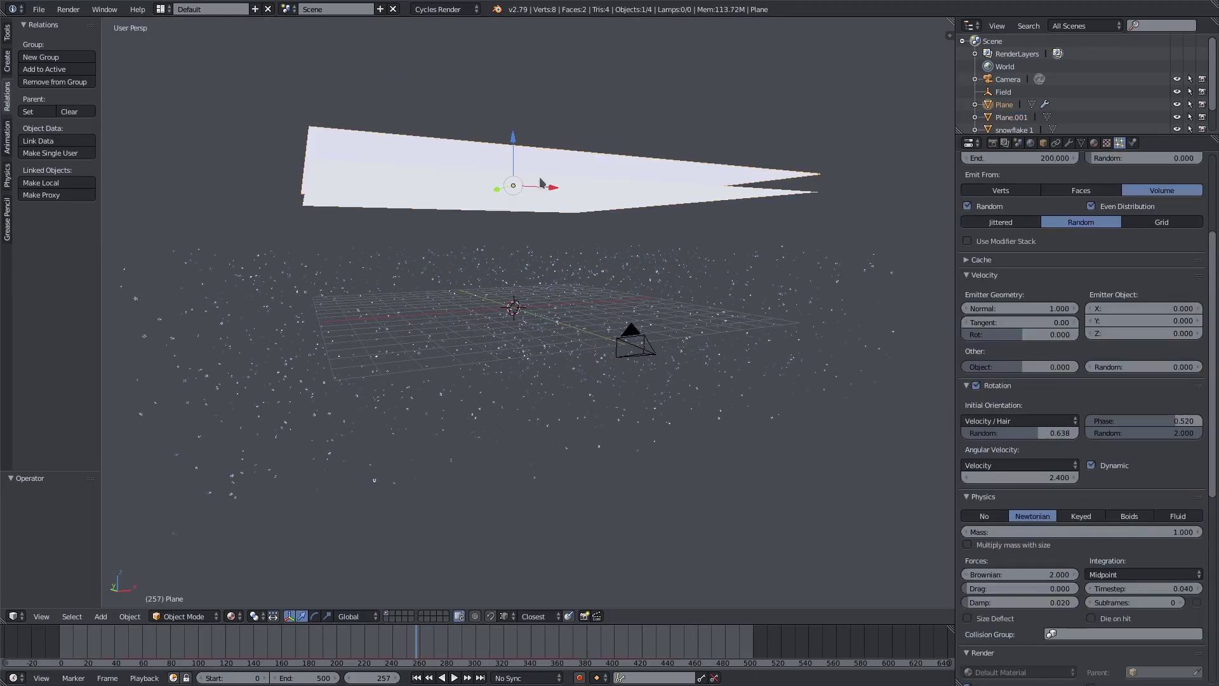
{"action": "middle_click_drag", "start_coordinate": [537, 191], "coordinate": [526, 252]}
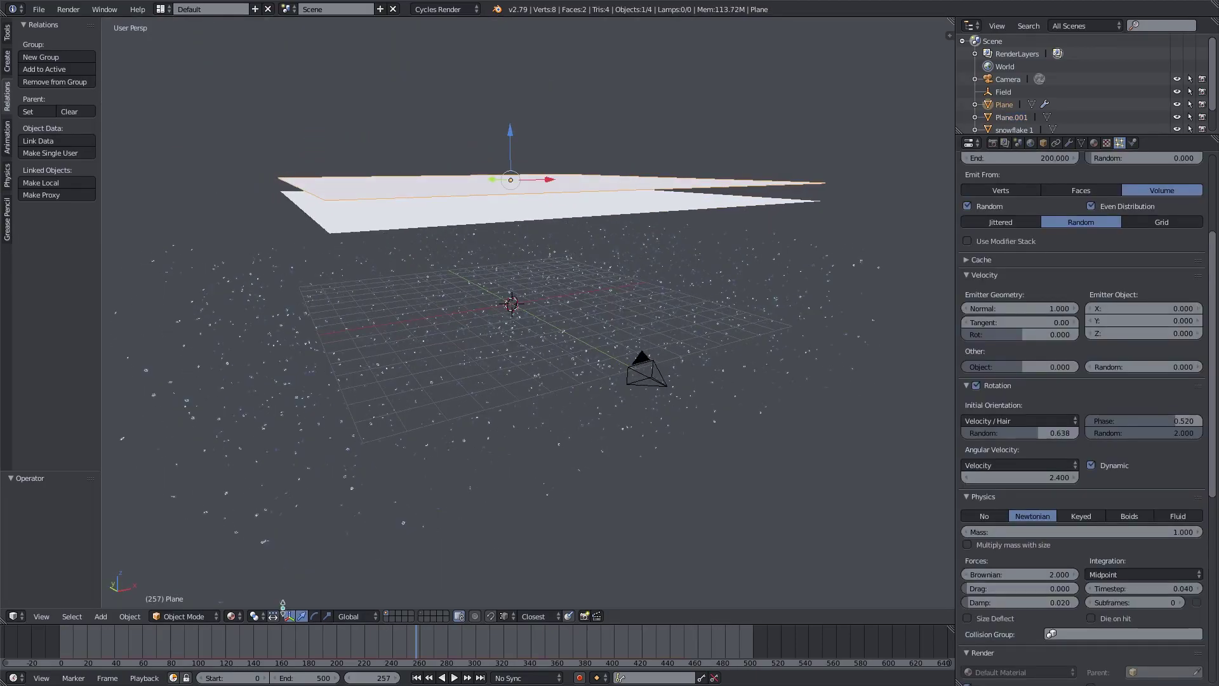
Step: Return the timeline to around frame 110 and briefly play the snowfall to inspect the particles near the planes
{"action": "left_click", "coordinate": [222, 646]}
{"action": "key", "text": "alt+a"}
{"action": "key", "text": "alt+a"}
{"action": "middle_click_drag", "start_coordinate": [549, 224], "coordinate": [509, 184]}
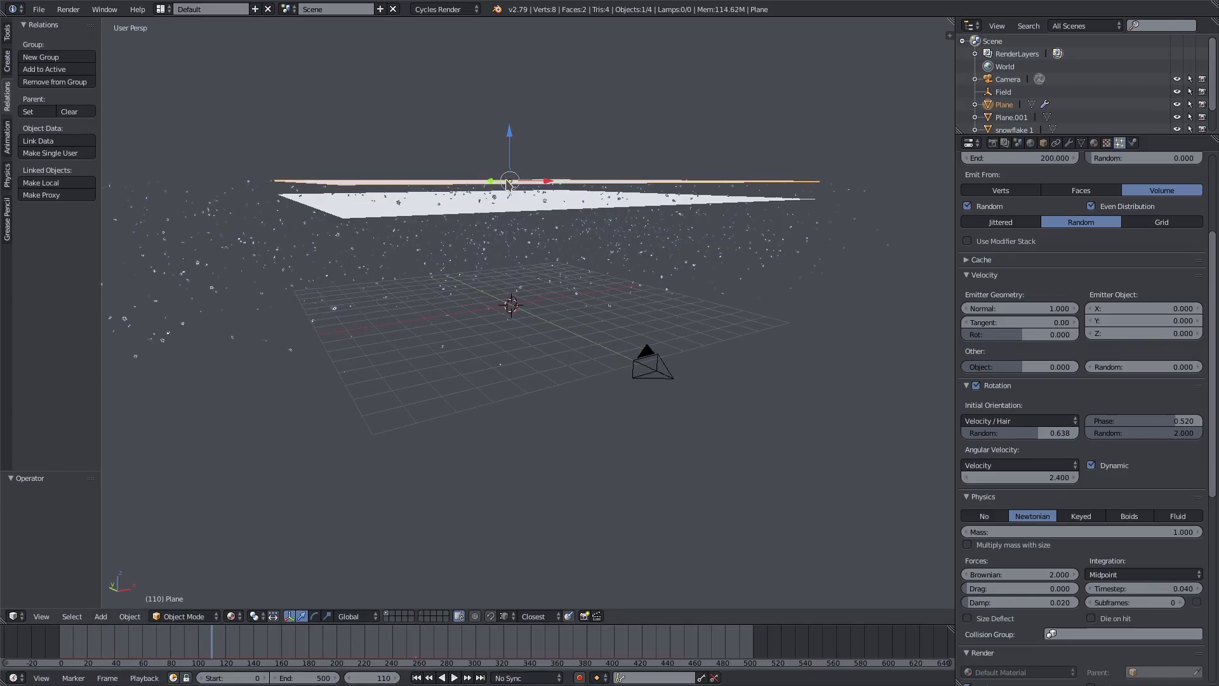
Step: Duplicate the snow emitter plane and raise the copy about 0.83 along the Z axis
{"action": "key", "text": "shift+d"}
{"action": "key", "text": "z"}
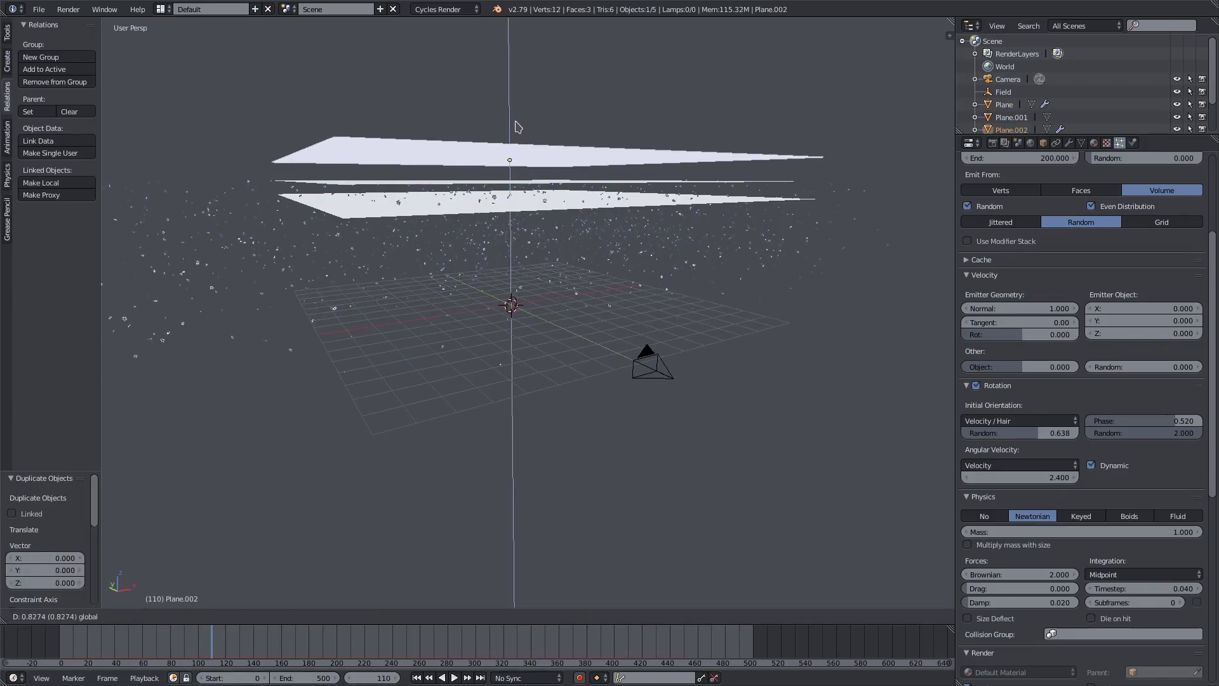
{"action": "left_click", "coordinate": [516, 127]}
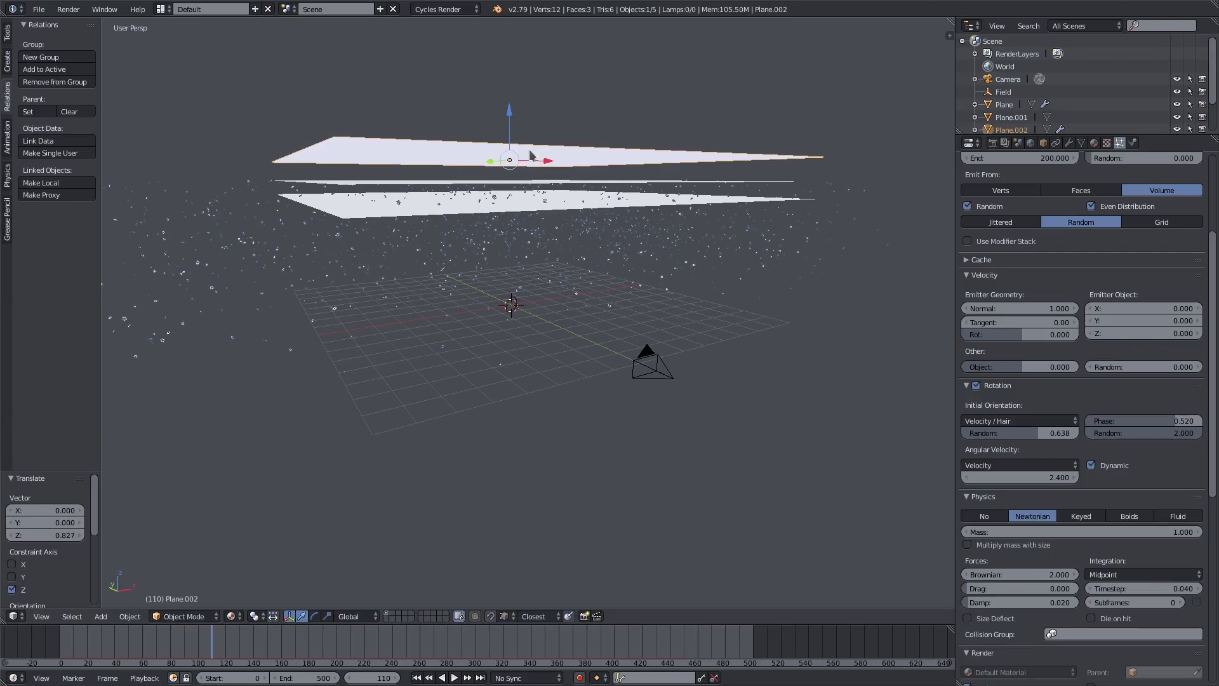
Step: Clear the snowflakes group from the duplicate emitter's particle rendering and render its particles as the object snowflake 3 instead
{"action": "scroll", "coordinate": [1015, 355], "scroll_direction": "up", "scroll_amount": 5}
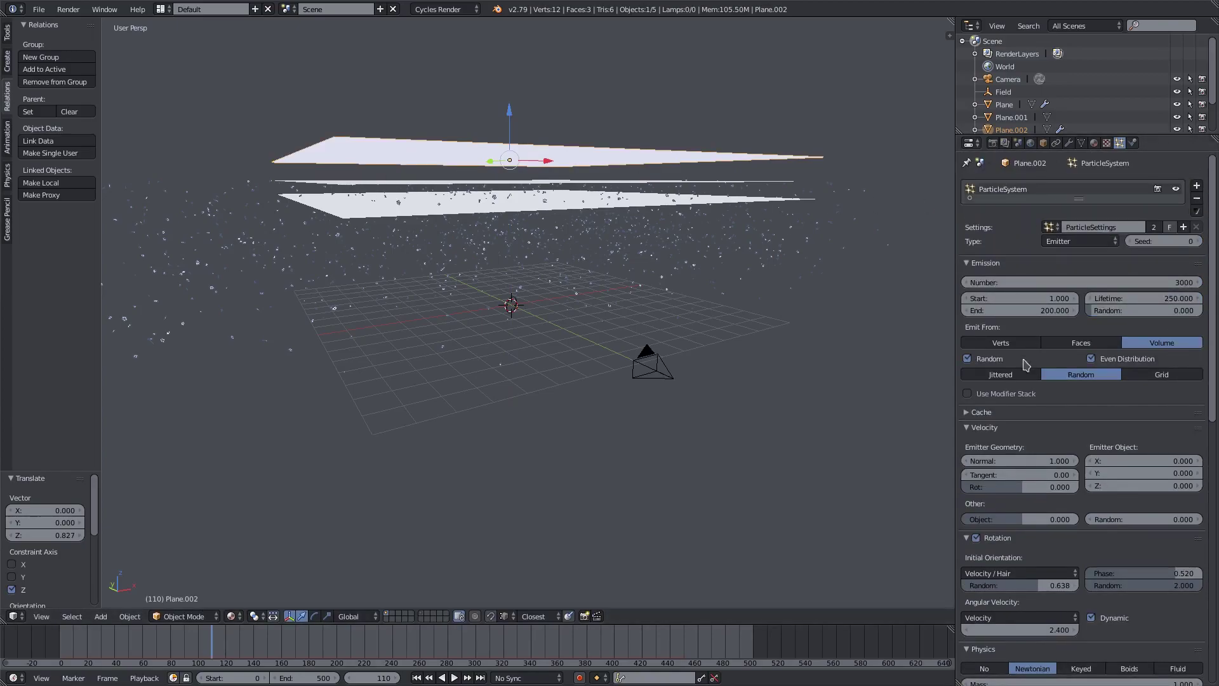
{"action": "scroll", "coordinate": [1016, 369], "scroll_direction": "down", "scroll_amount": 5}
{"action": "scroll", "coordinate": [1016, 376], "scroll_direction": "down", "scroll_amount": 5}
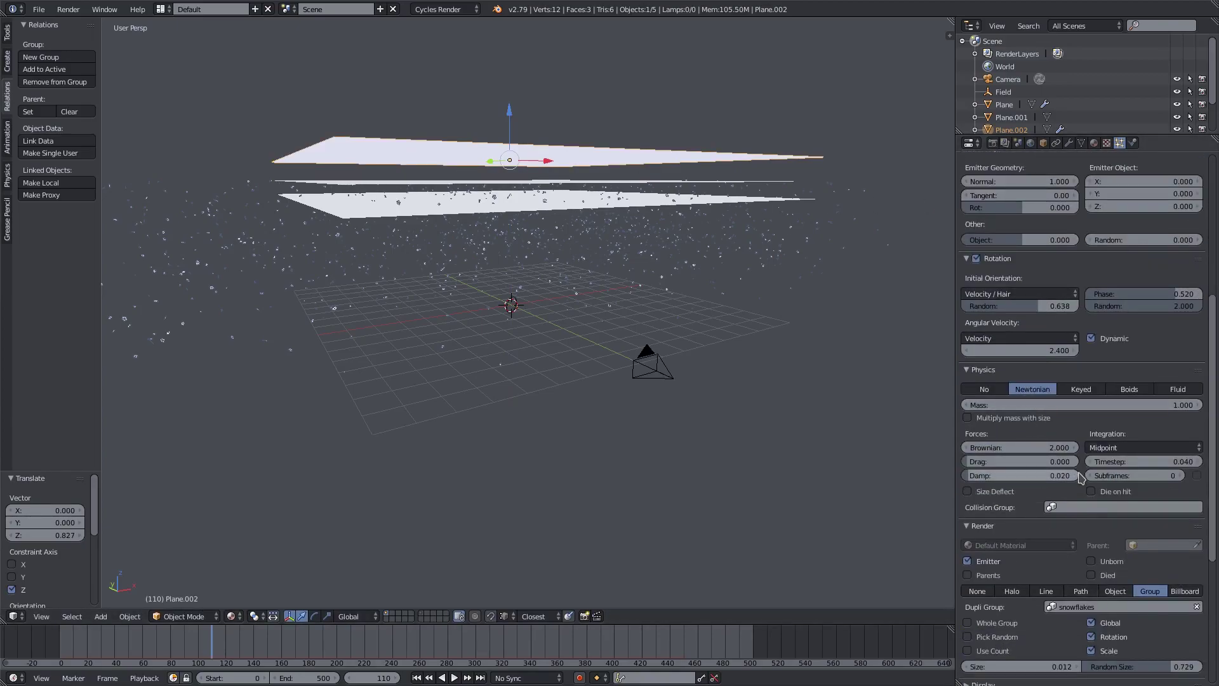
{"action": "left_click", "coordinate": [1197, 607]}
{"action": "left_click", "coordinate": [1114, 591]}
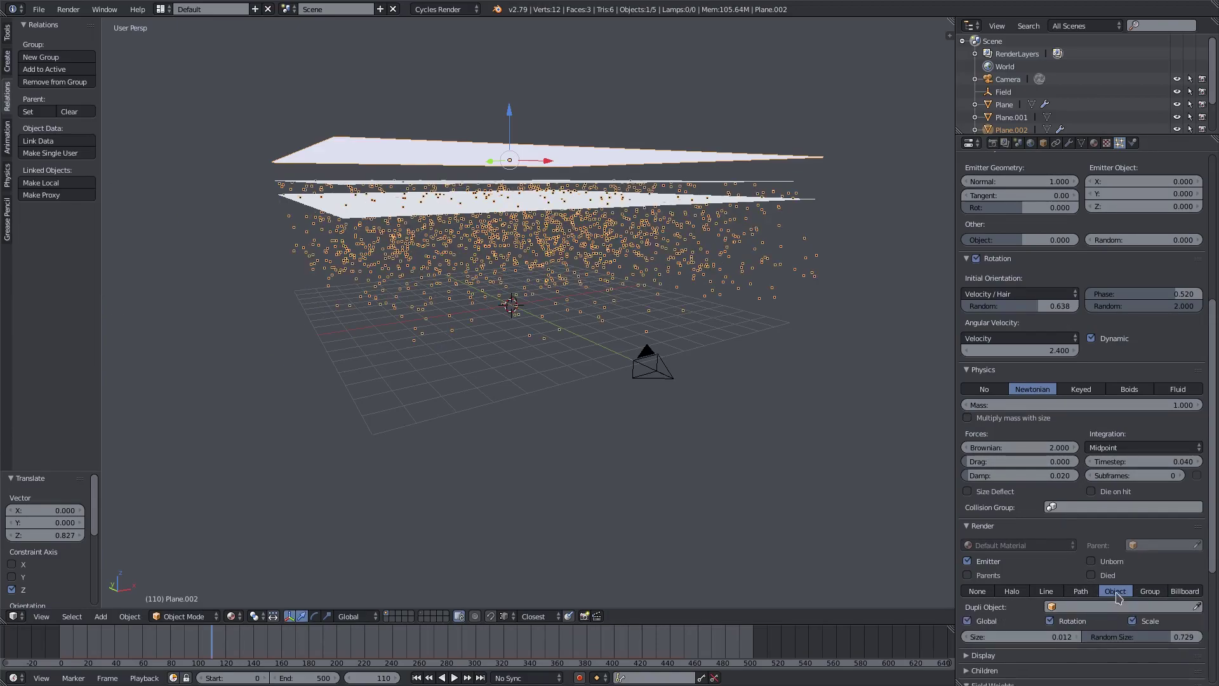
{"action": "left_click", "coordinate": [1088, 607]}
{"action": "left_click", "coordinate": [1101, 560]}
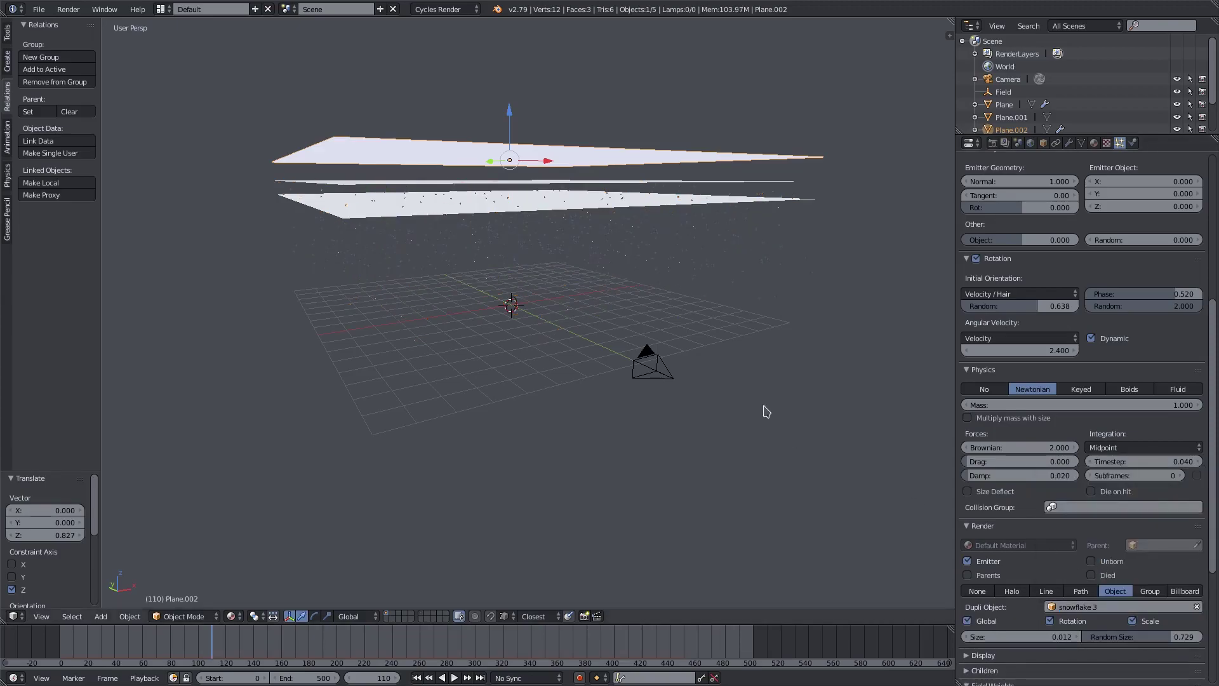
Step: Inspect the particles beneath the stacked planes up close, selecting the original emitter and then its raised duplicate
{"action": "scroll", "coordinate": [479, 196], "scroll_direction": "up", "scroll_amount": 8}
{"action": "scroll", "coordinate": [558, 245], "scroll_direction": "down", "scroll_amount": 5}
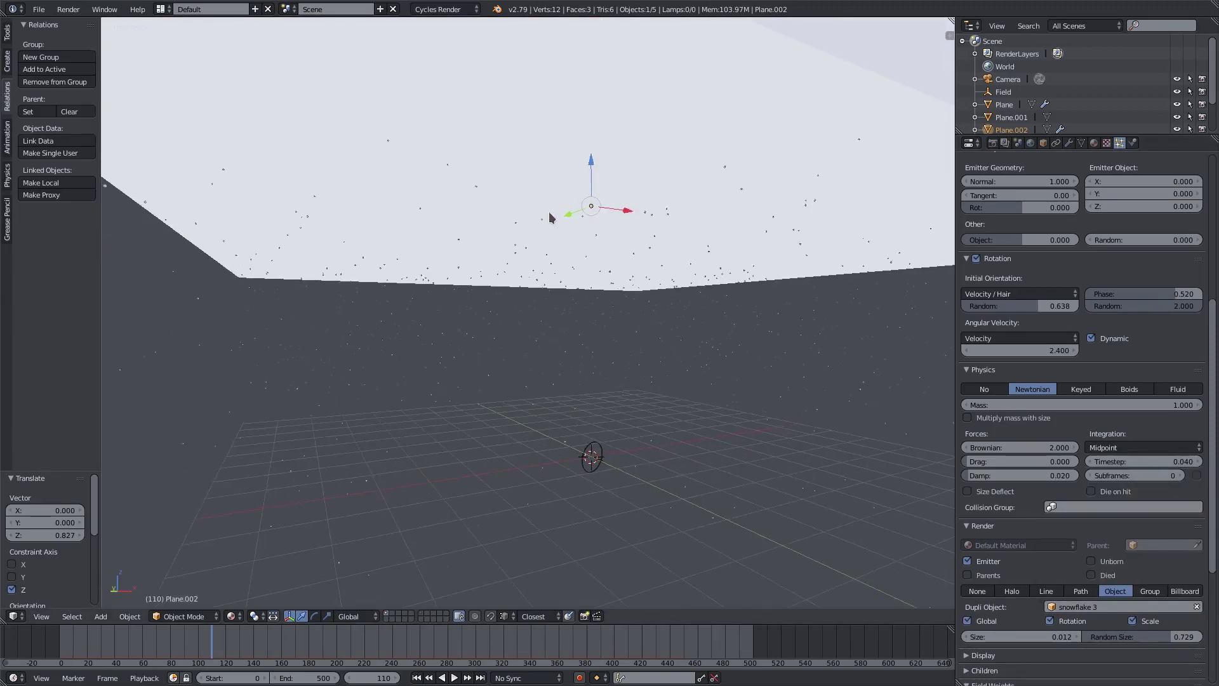
{"action": "right_click", "coordinate": [546, 238]}
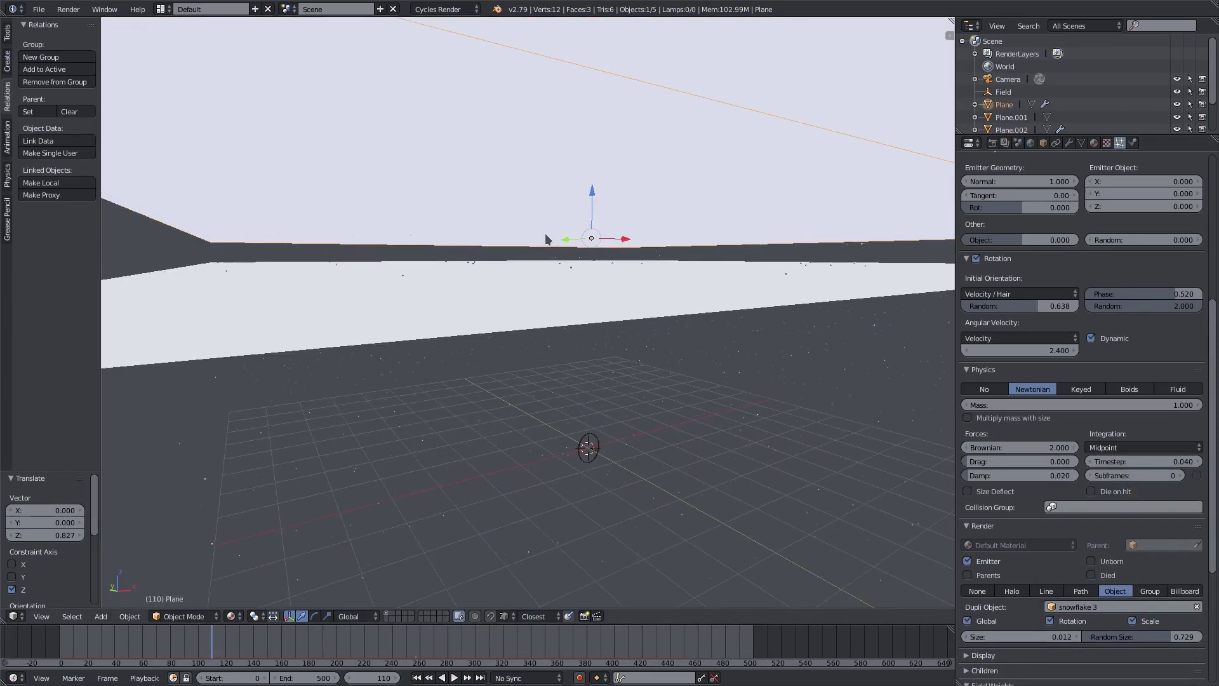
{"action": "right_click", "coordinate": [619, 184]}
Step: Play the snowfall from frame 0 and inspect the falling particles both near the planes and from farther away
{"action": "scroll", "coordinate": [619, 184], "scroll_direction": "down", "scroll_amount": 6}
{"action": "key", "text": "shift+alt+a"}
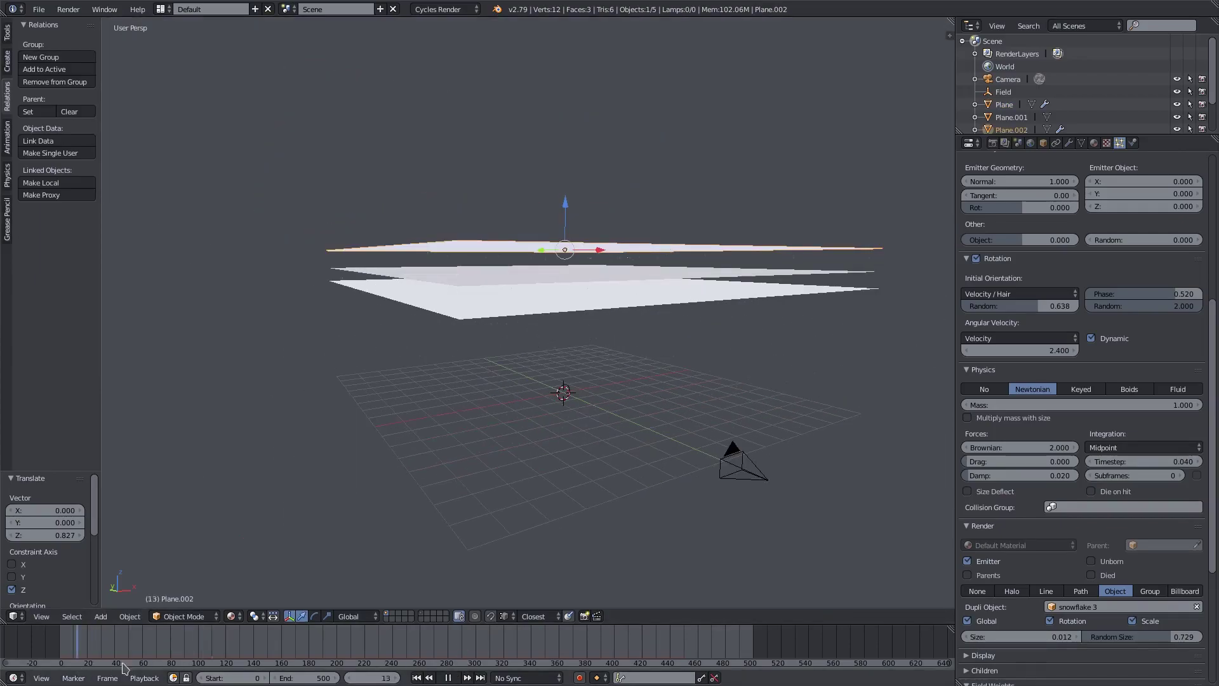
{"action": "left_click", "coordinate": [416, 677]}
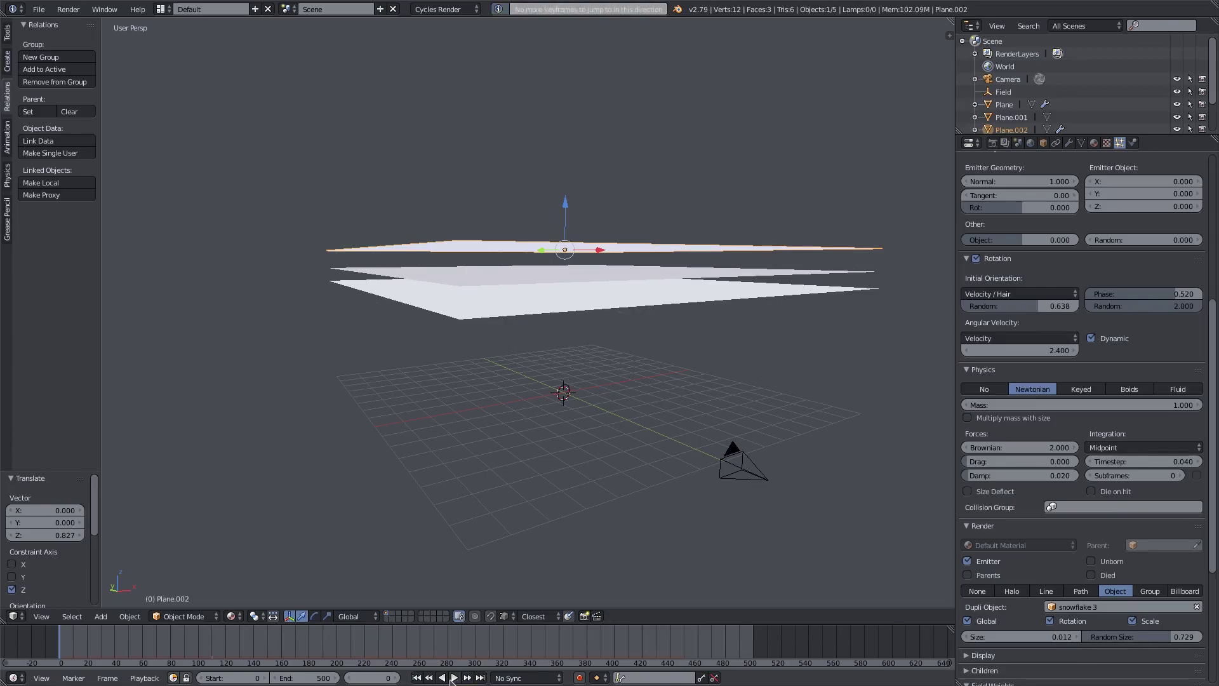
{"action": "left_click", "coordinate": [454, 678]}
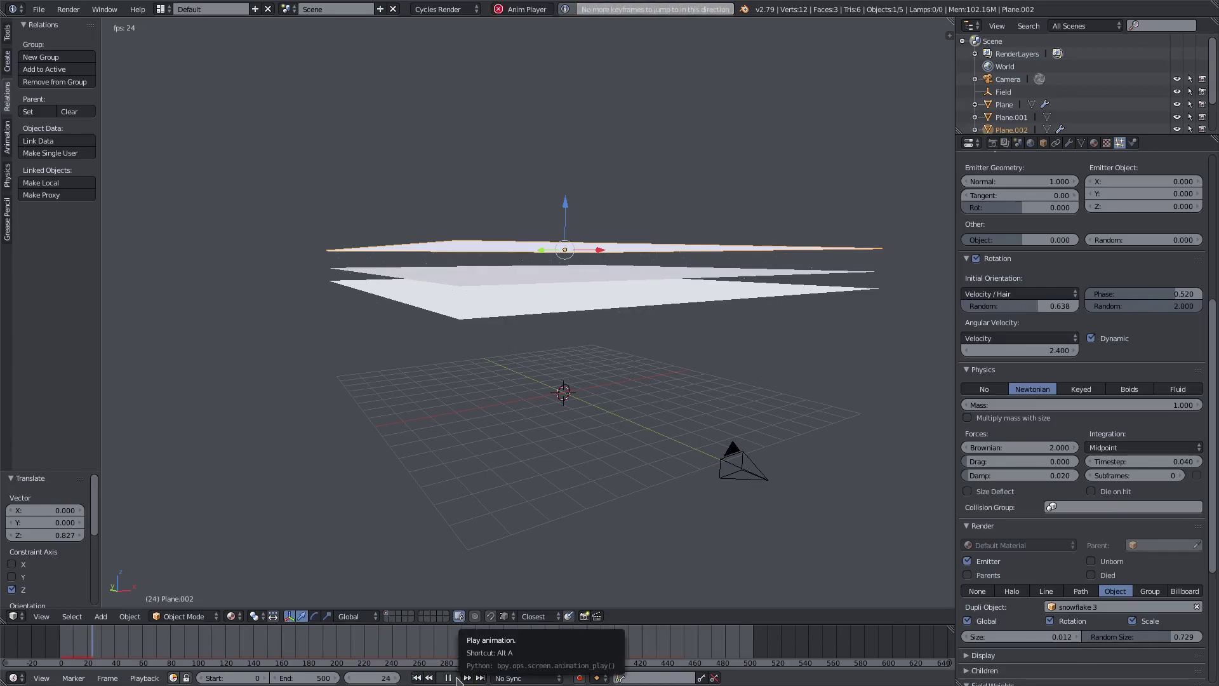
{"action": "scroll", "coordinate": [462, 272], "scroll_direction": "up", "scroll_amount": 6}
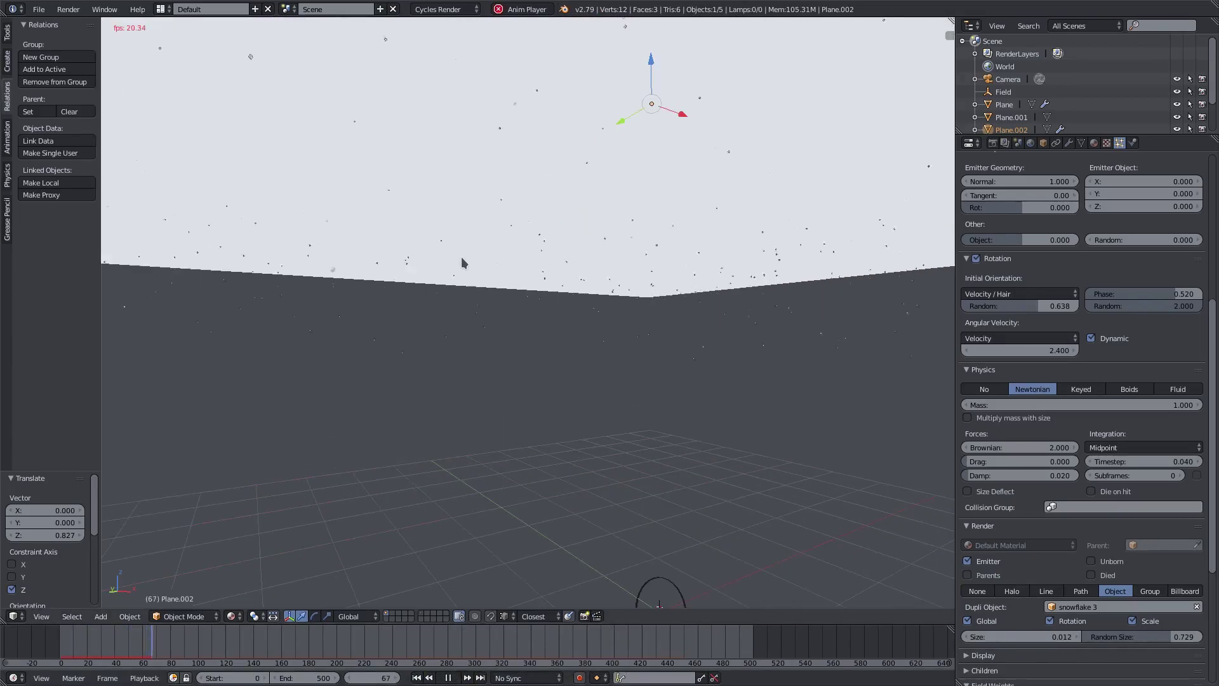
{"action": "scroll", "coordinate": [471, 269], "scroll_direction": "down", "scroll_amount": 6}
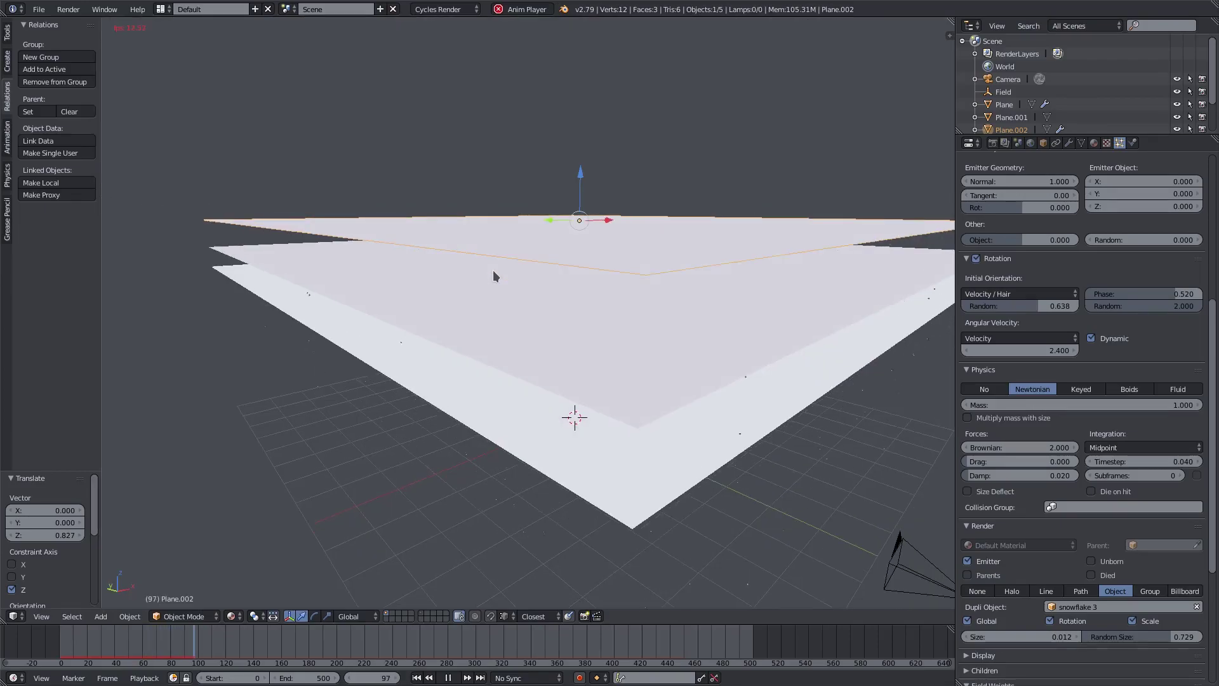
Step: Hide the original emitter plane and select the raised duplicate to view its snowfall on its own
{"action": "right_click", "coordinate": [491, 273]}
{"action": "key", "text": "h"}
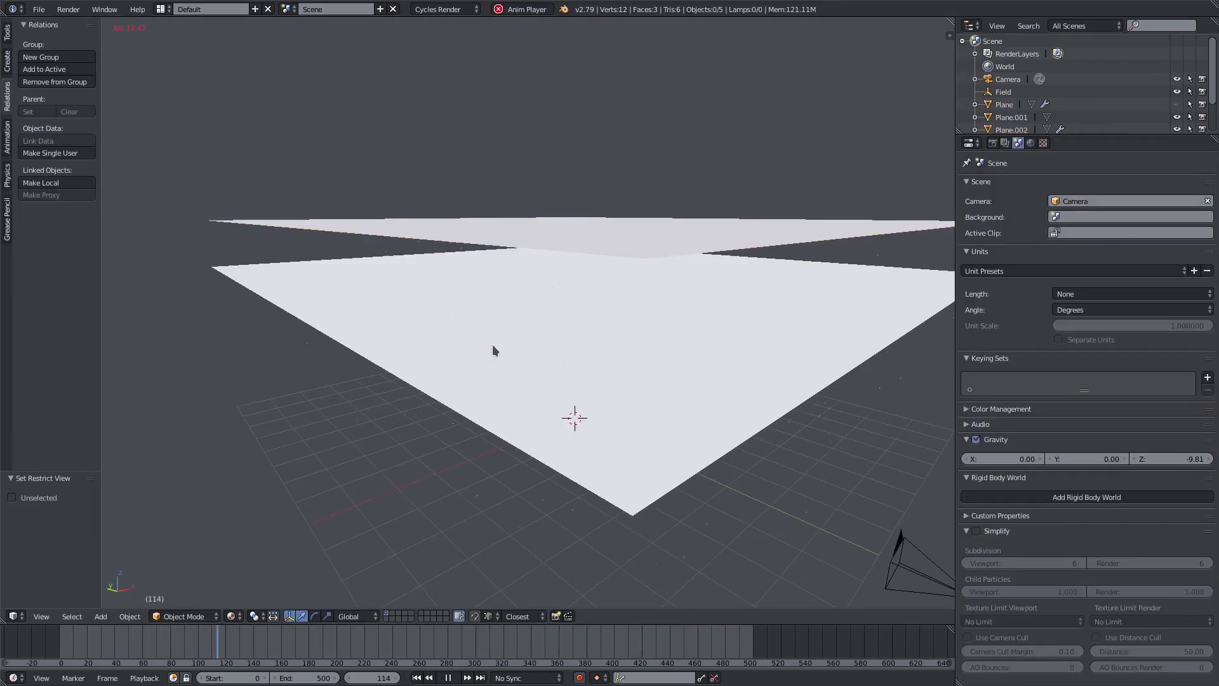
{"action": "right_click", "coordinate": [486, 231]}
{"action": "middle_click_drag", "start_coordinate": [486, 231], "coordinate": [482, 216]}
{"action": "scroll", "coordinate": [493, 330], "scroll_direction": "up", "scroll_amount": 3}
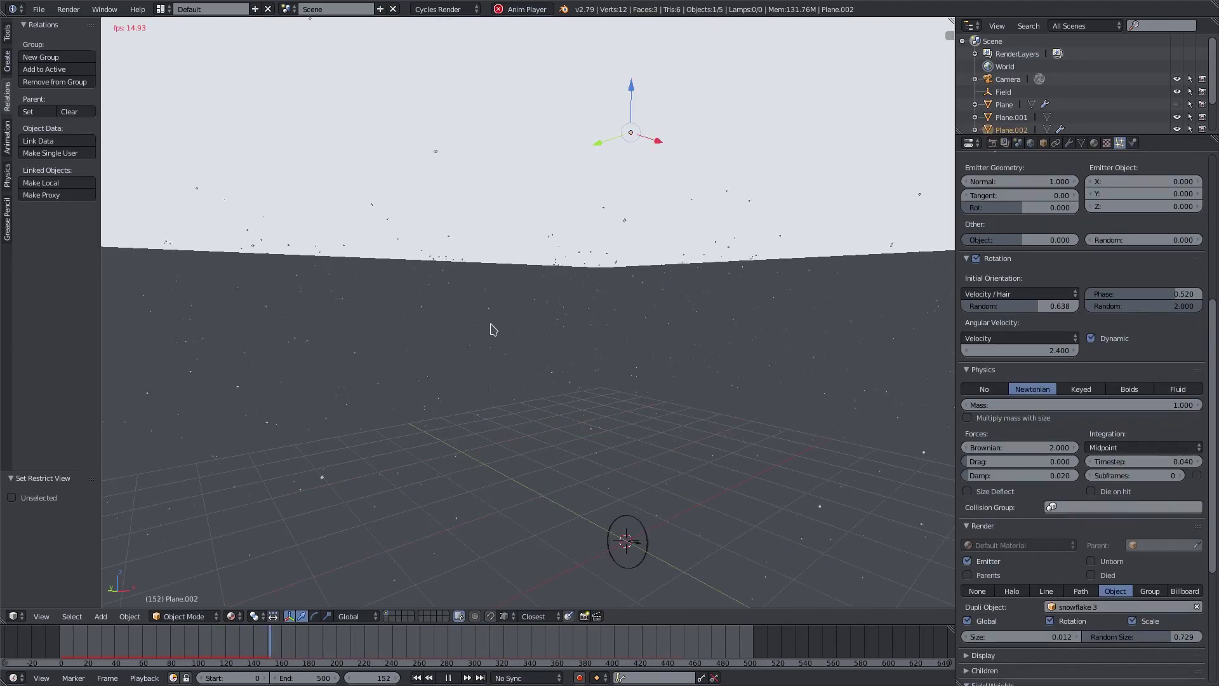
Step: Look through the camera at the playing snowfall and increase the duplicate emitter's particle size to 0.042
{"action": "key", "text": "KP_0"}
{"action": "scroll", "coordinate": [524, 282], "scroll_direction": "up", "scroll_amount": 3}
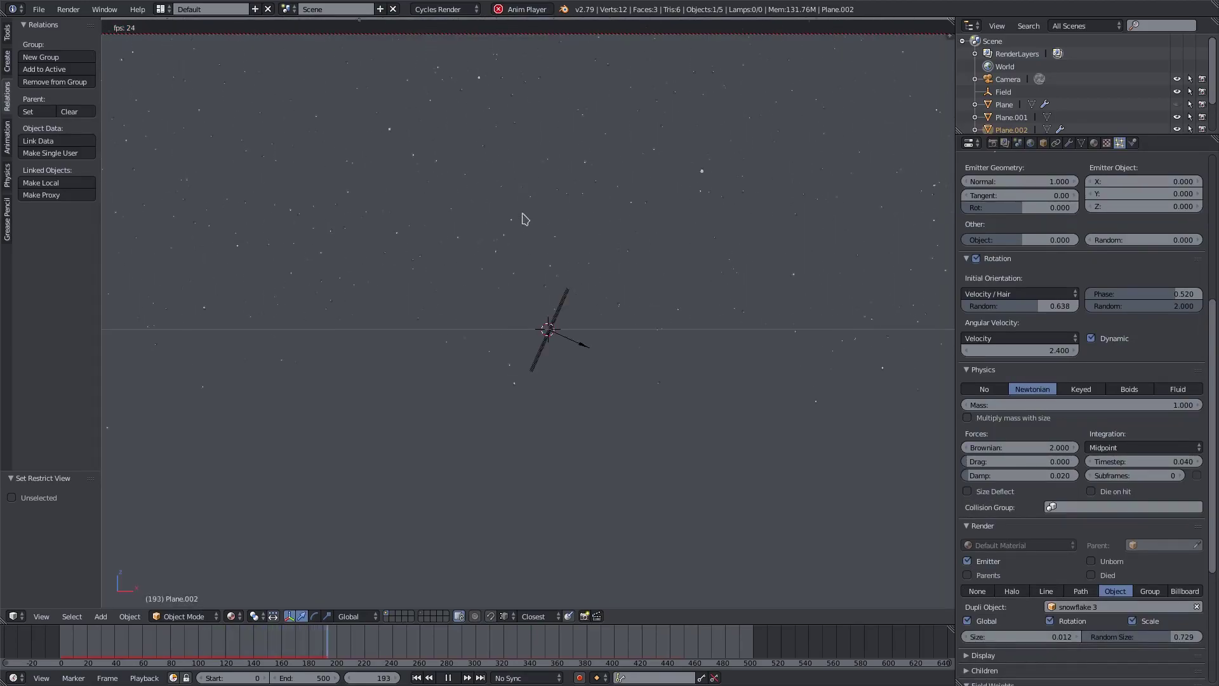
{"action": "scroll", "coordinate": [555, 348], "scroll_direction": "down", "scroll_amount": 3}
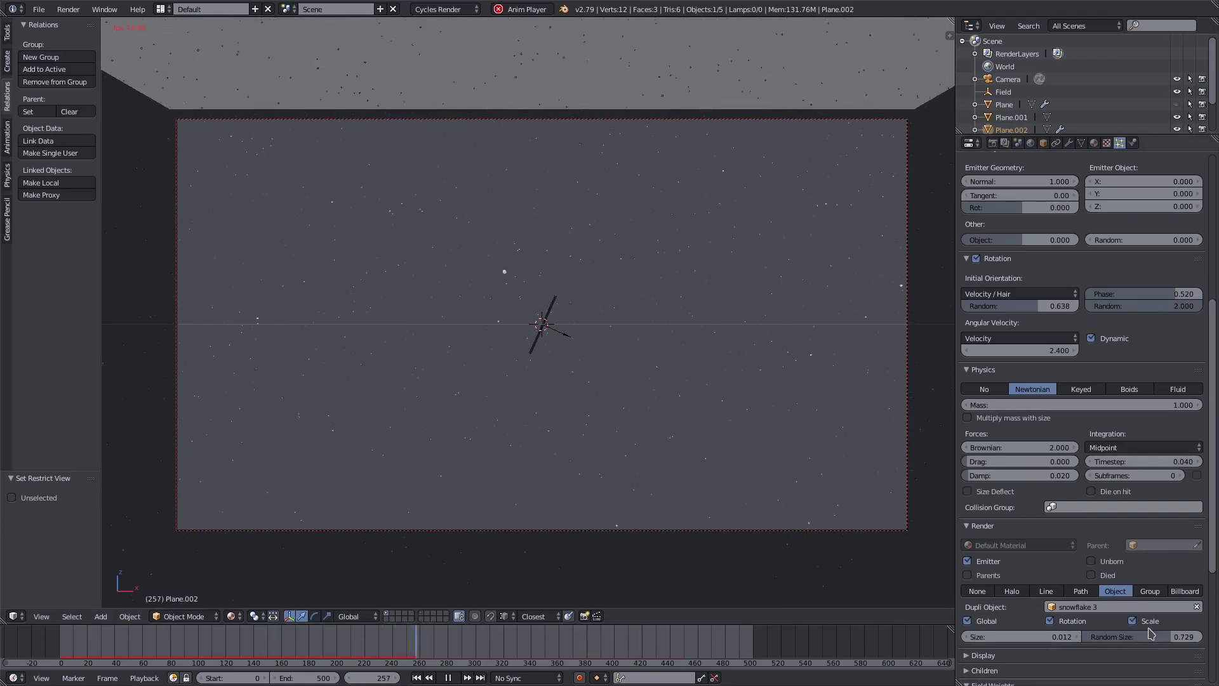
{"action": "left_click", "coordinate": [1074, 636]}
{"action": "left_click", "coordinate": [1075, 636]}
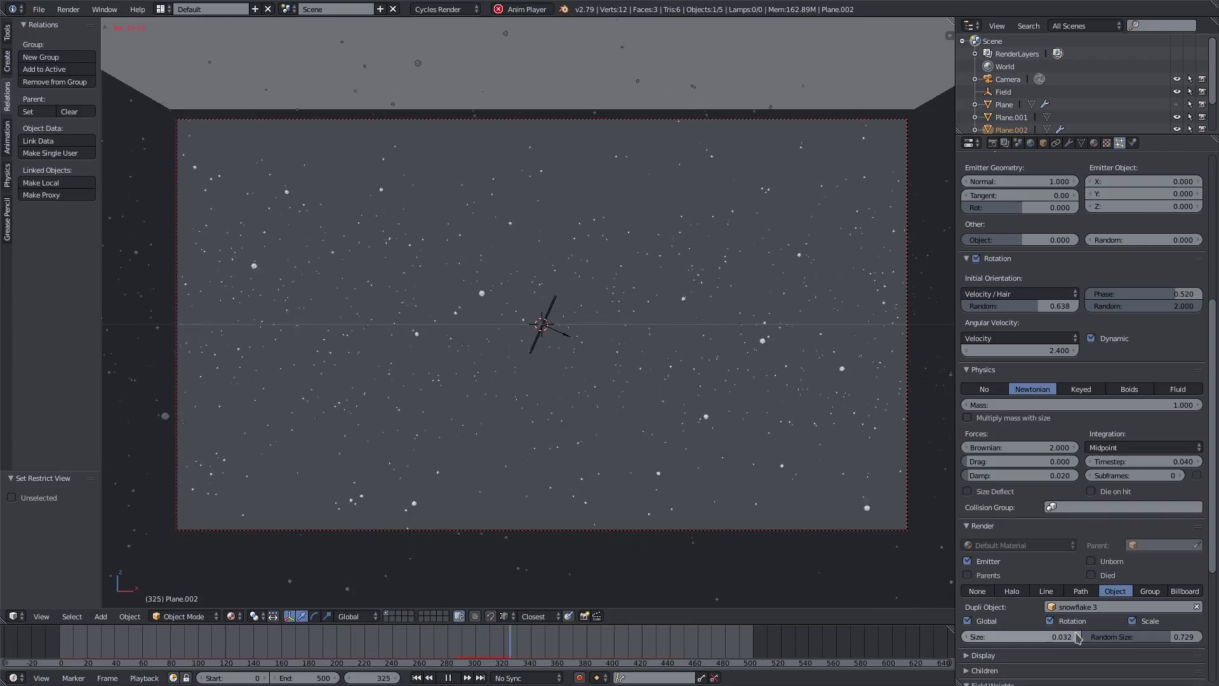
{"action": "left_click", "coordinate": [1076, 636]}
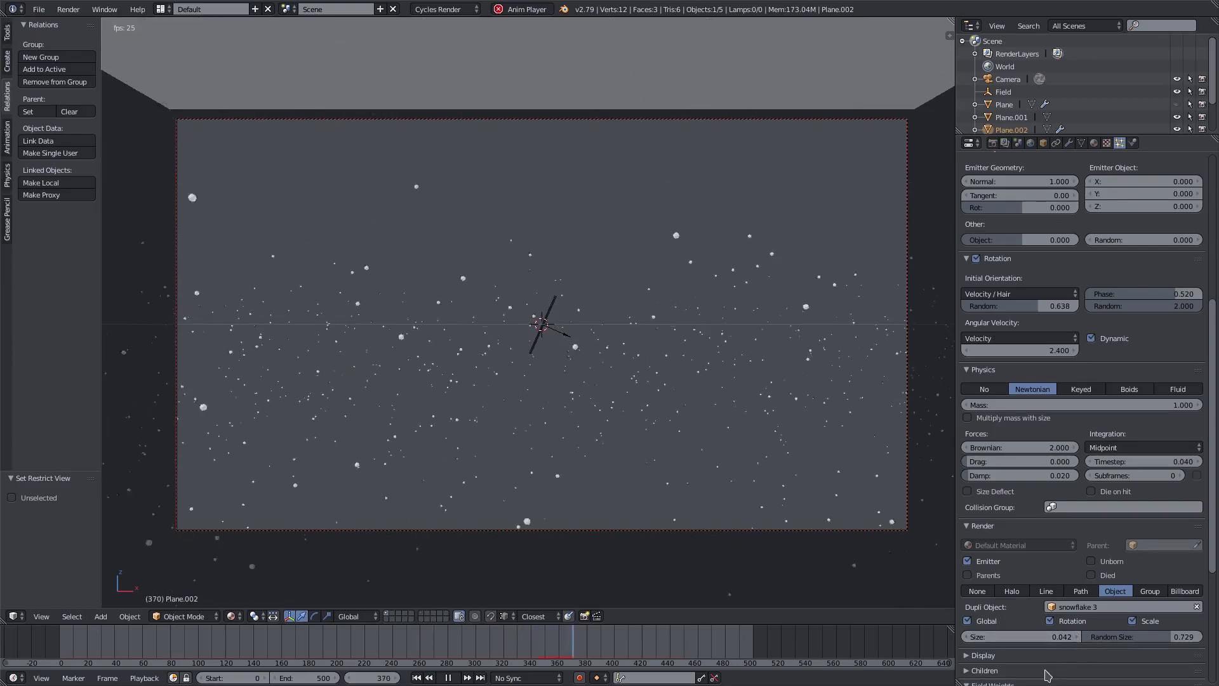
Step: Try a Brownian force of 10 on the particles and replay the snowfall from the first frame
{"action": "scroll", "coordinate": [1054, 634], "scroll_direction": "up", "scroll_amount": 3}
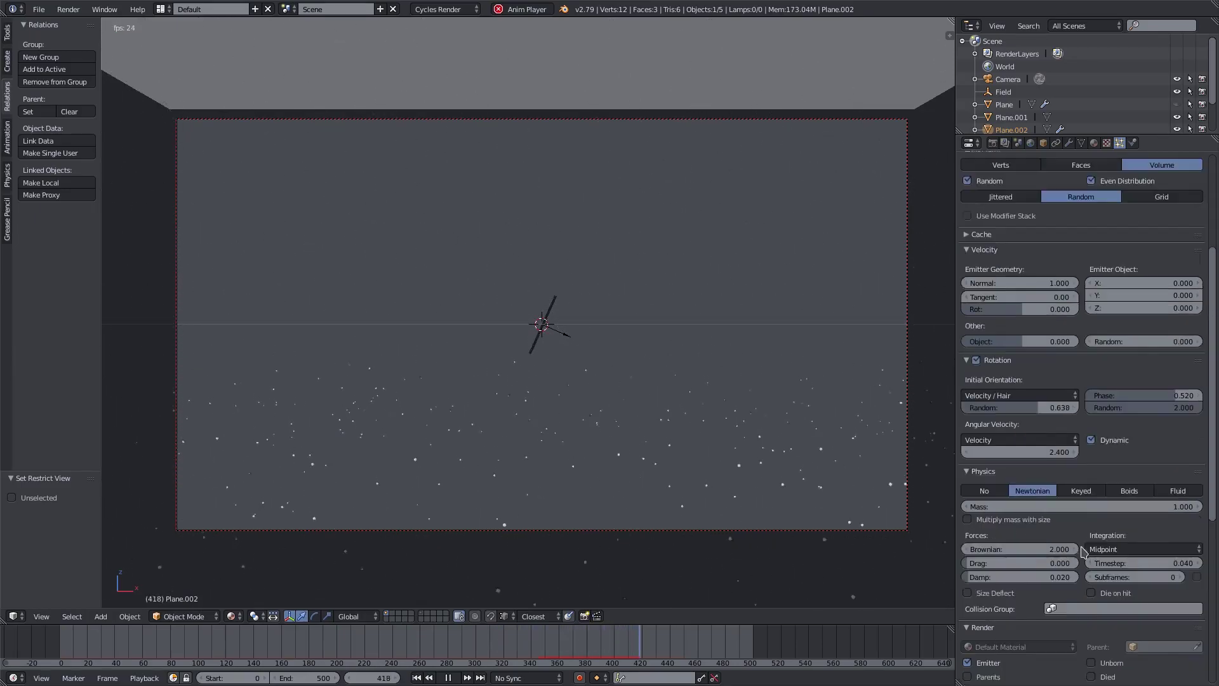
{"action": "scroll", "coordinate": [1049, 558], "scroll_direction": "down", "scroll_amount": 4}
{"action": "scroll", "coordinate": [1047, 519], "scroll_direction": "down", "scroll_amount": 5}
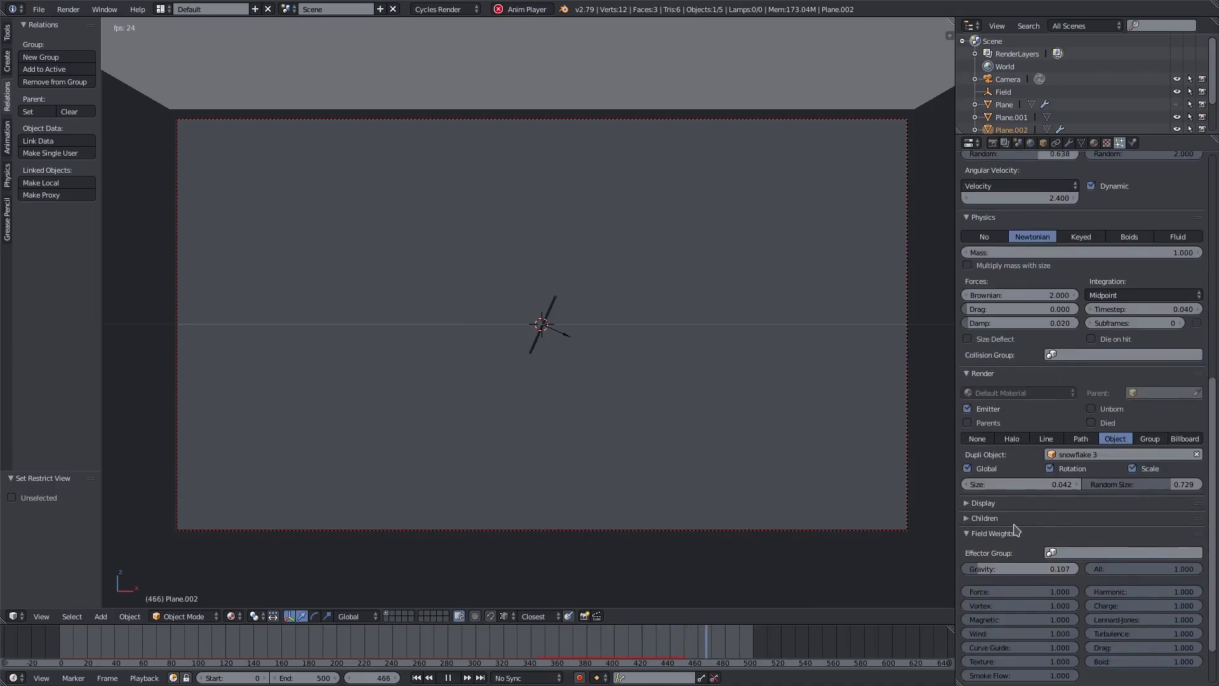
{"action": "left_click", "coordinate": [1015, 295]}
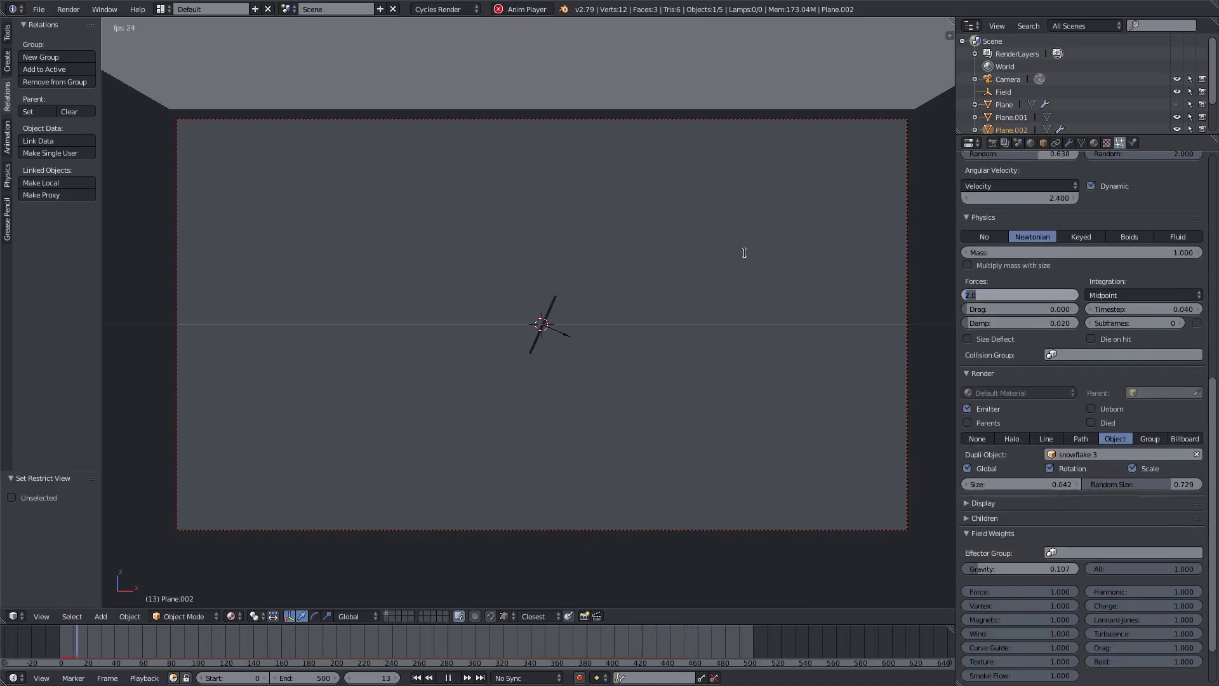
{"action": "type", "text": "10"}
{"action": "key", "text": "Return"}
{"action": "left_click", "coordinate": [416, 677]}
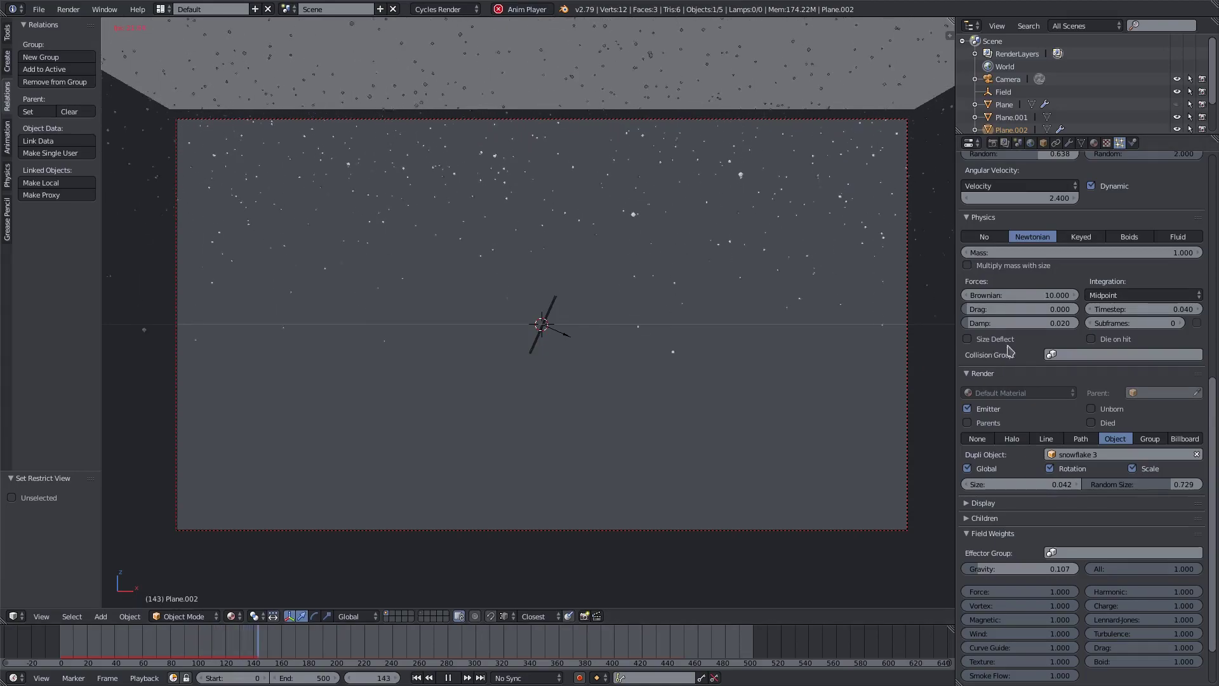
Step: Set the particles' Brownian force to 20
{"action": "left_click", "coordinate": [1015, 295]}
{"action": "type", "text": "20"}
{"action": "key", "text": "Return"}
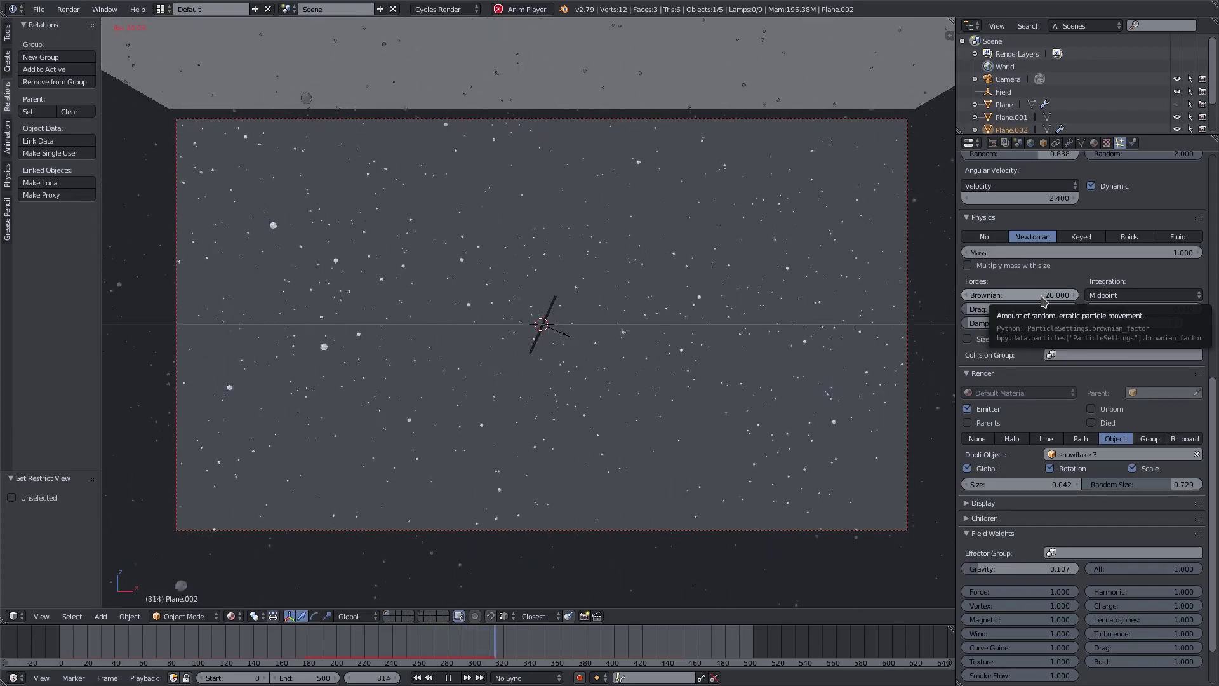
Step: Set the particles' random size to 1.000 and their angular velocity to 3.200
{"action": "left_click_drag", "start_coordinate": [1152, 481], "coordinate": [1200, 482]}
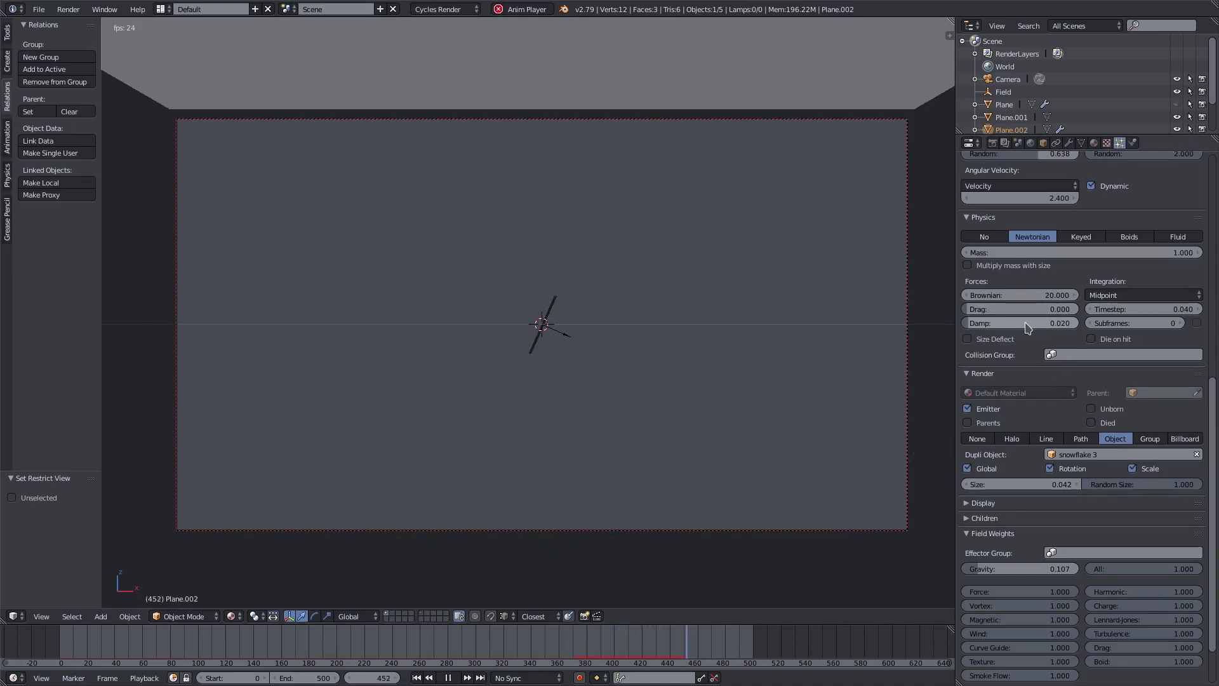
{"action": "scroll", "coordinate": [1030, 327], "scroll_direction": "up", "scroll_amount": 10}
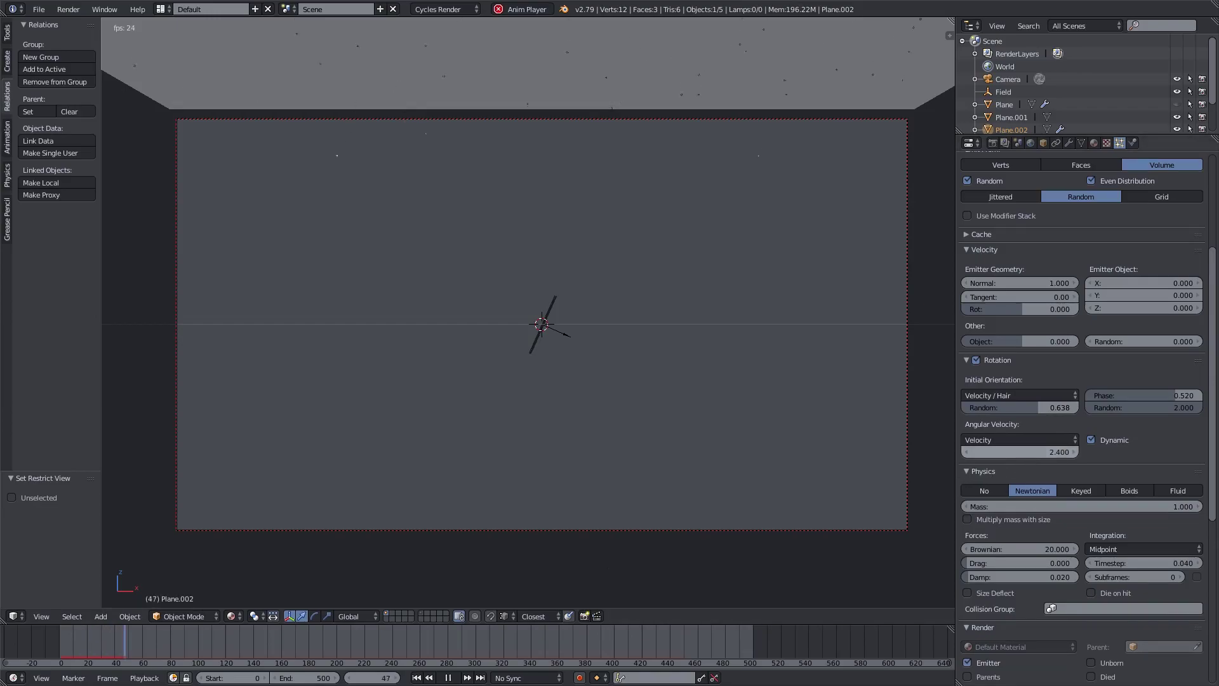
{"action": "left_click_drag", "start_coordinate": [1019, 451], "coordinate": [1066, 452]}
Step: Leave the camera view and unhide the original emitter plane
{"action": "key", "text": "KP_0"}
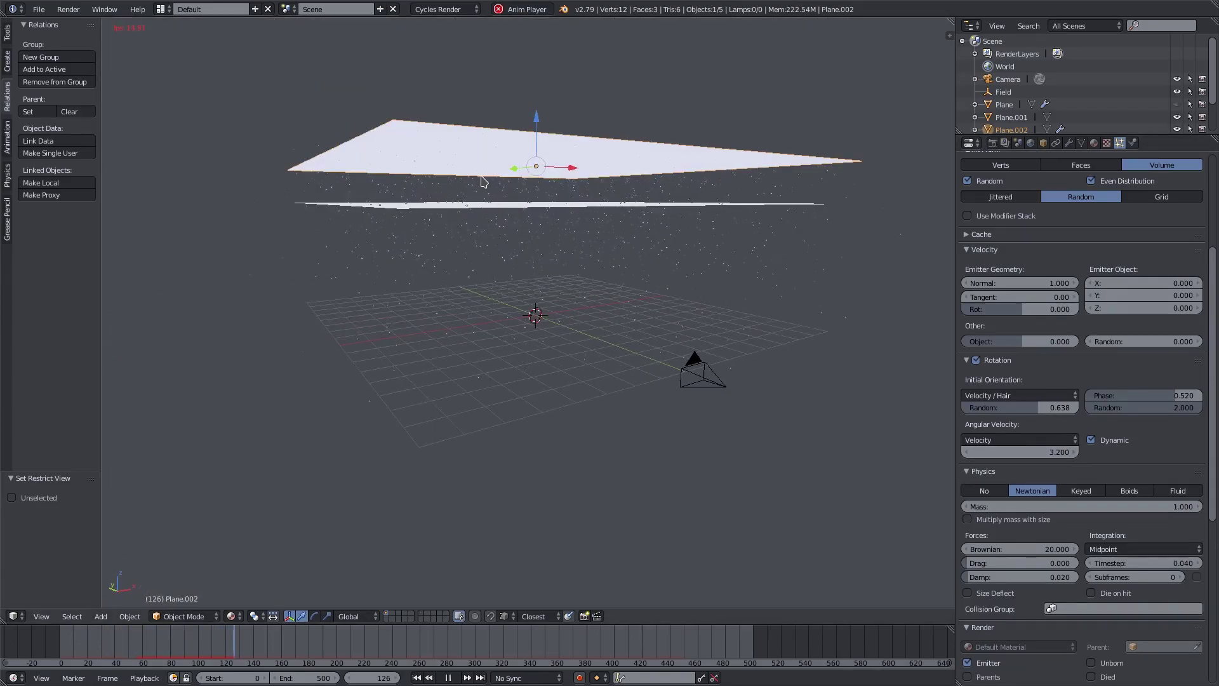
{"action": "middle_click_drag", "start_coordinate": [481, 181], "coordinate": [489, 184]}
{"action": "key", "text": "alt+h"}
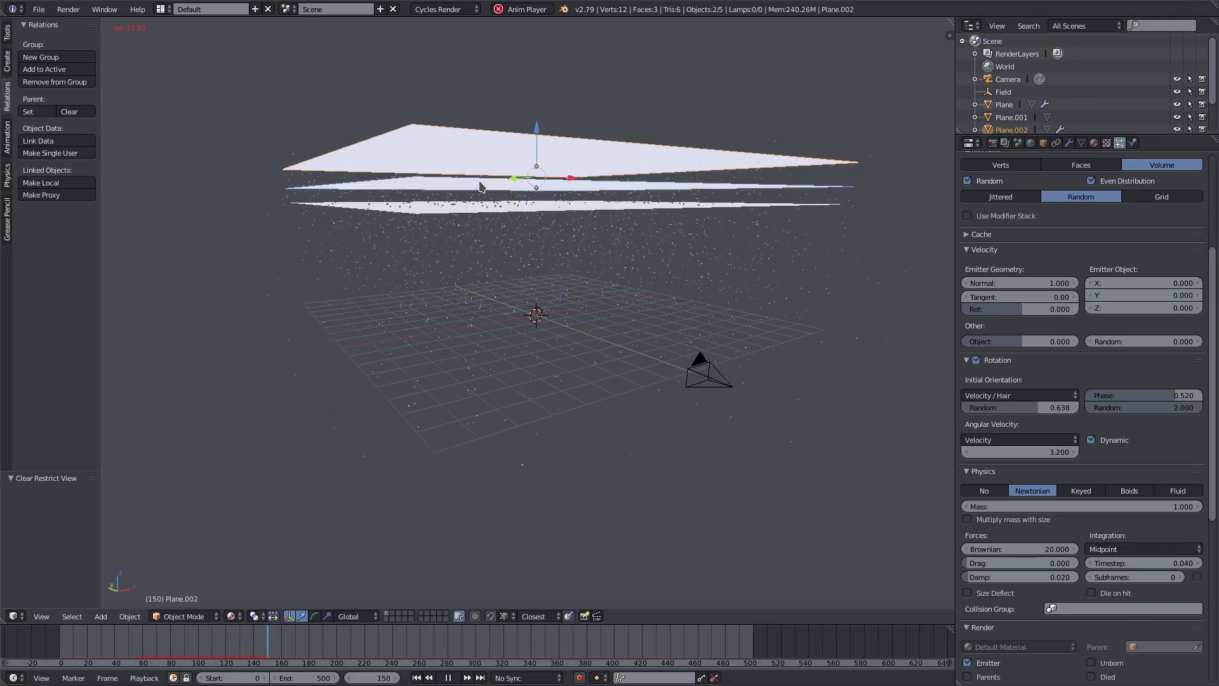
Step: Replay the combined snowfall from the start through the camera and stop it around frame 133
{"action": "key", "text": "KP_0"}
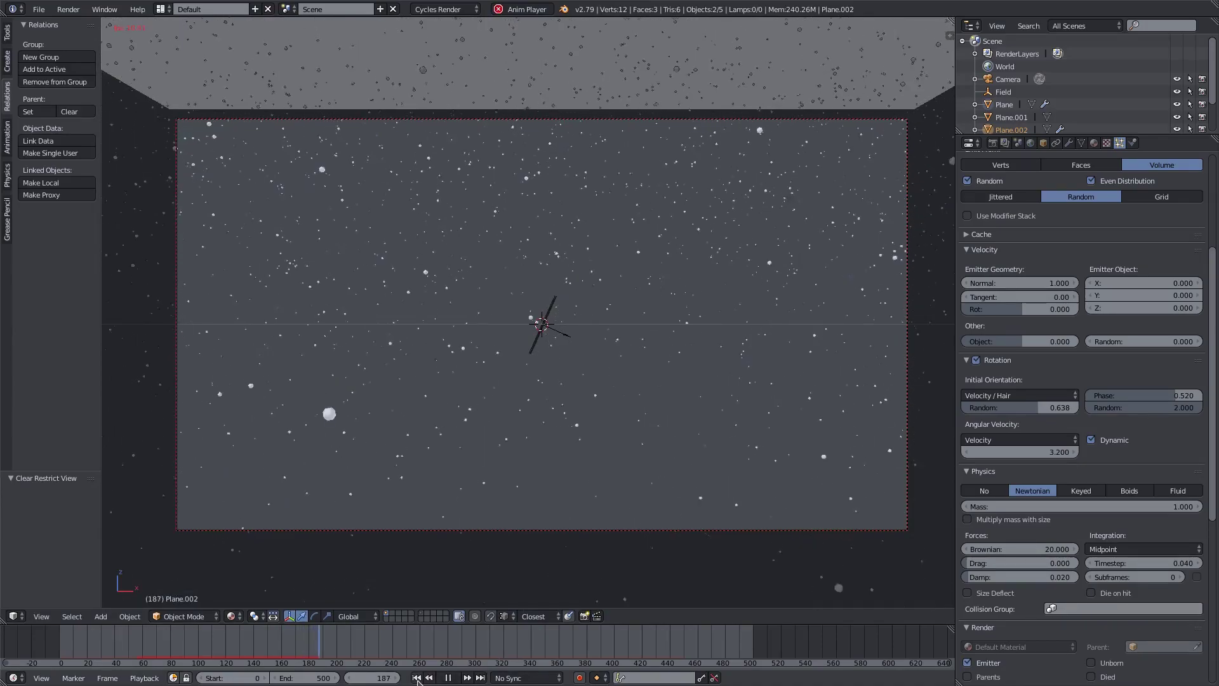
{"action": "key", "text": "Escape"}
{"action": "left_click", "coordinate": [457, 678]}
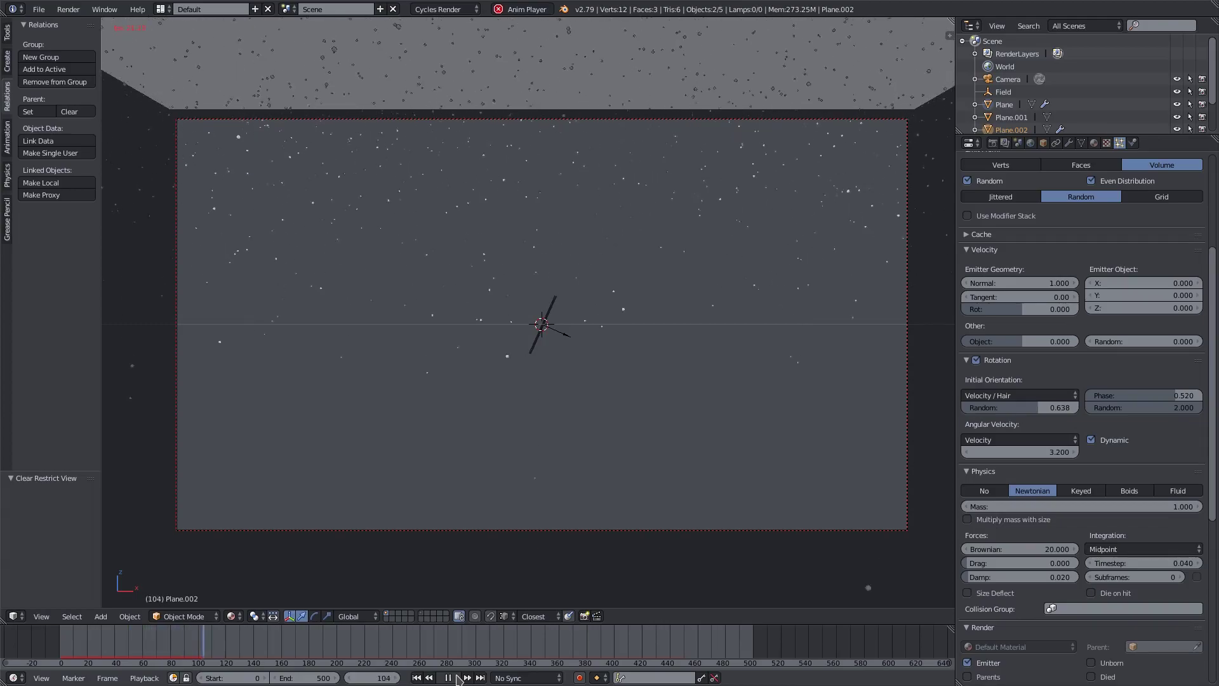
{"action": "left_click", "coordinate": [456, 677]}
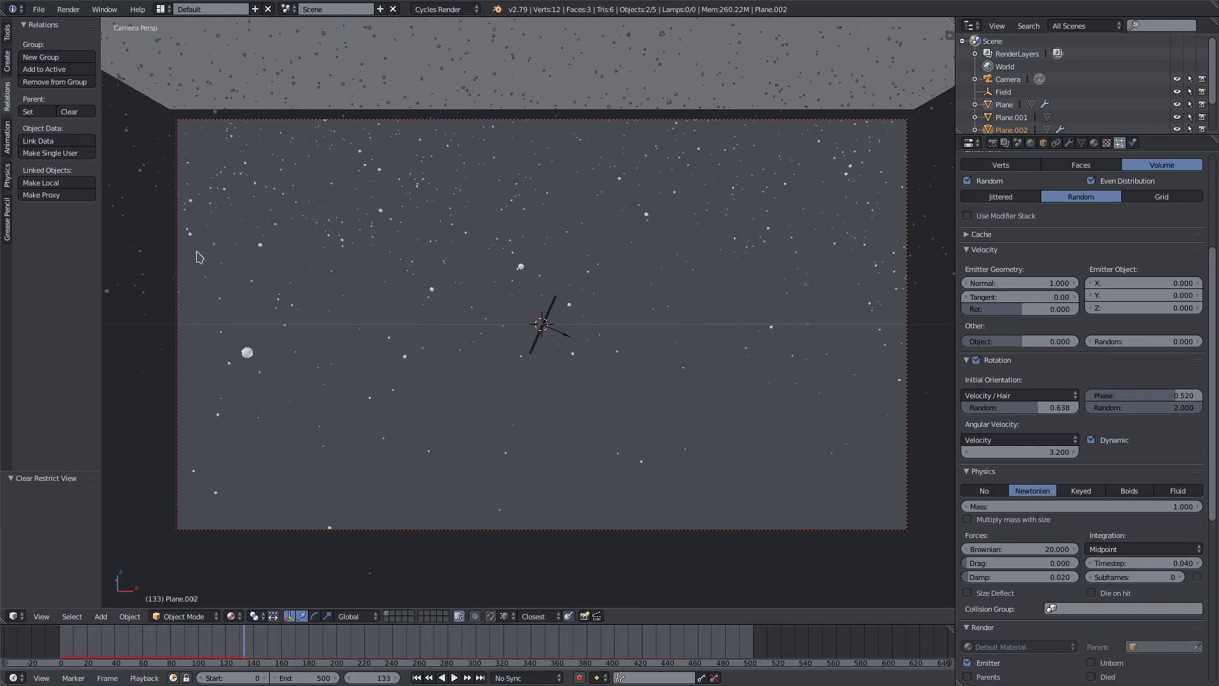
Step: Render the current frame to check both layers of snow, and cancel the render partway
{"action": "left_click", "coordinate": [68, 9]}
{"action": "left_click", "coordinate": [89, 23]}
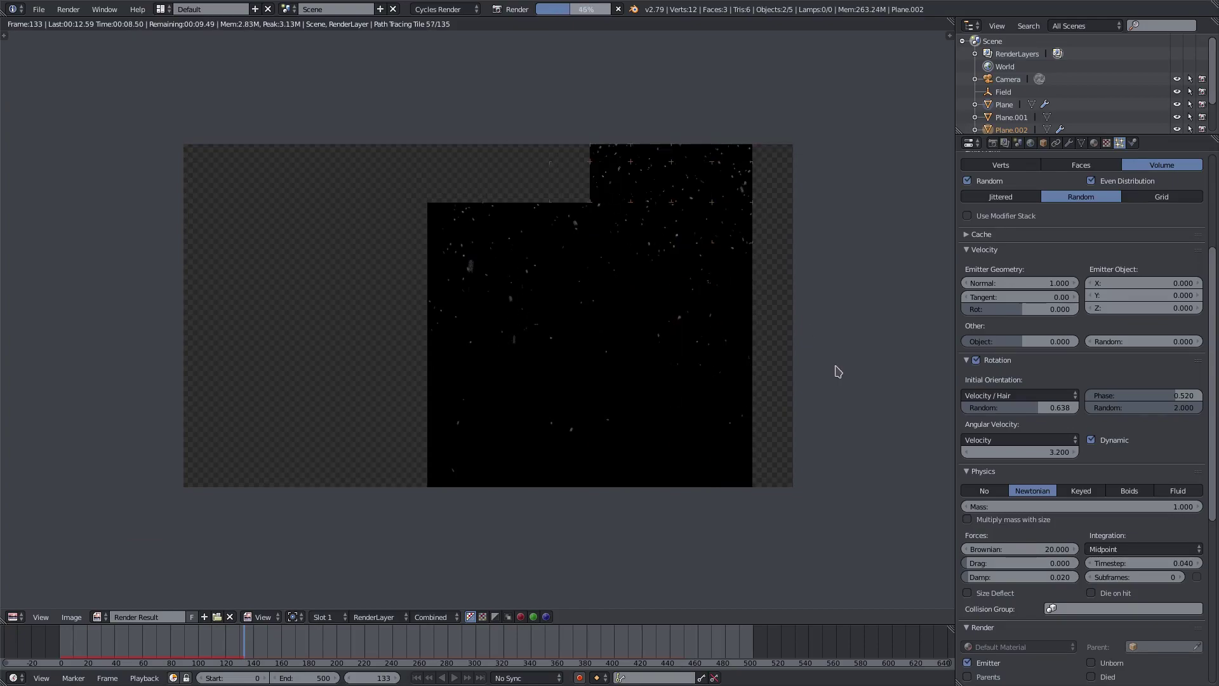
{"action": "key", "text": "Escape"}
Step: Select the original snow emitter plane and set its particle render size to 0.022
{"action": "middle_click_drag", "start_coordinate": [628, 332], "coordinate": [694, 341]}
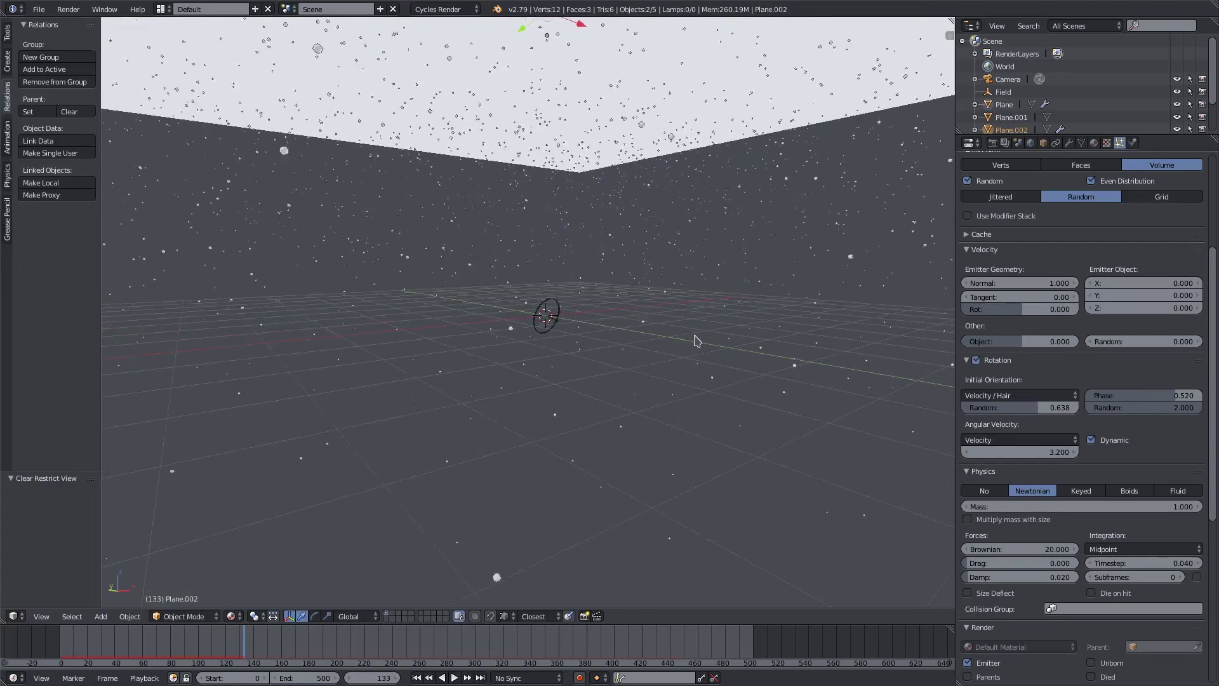
{"action": "right_click", "coordinate": [484, 269]}
{"action": "left_click", "coordinate": [1121, 143]}
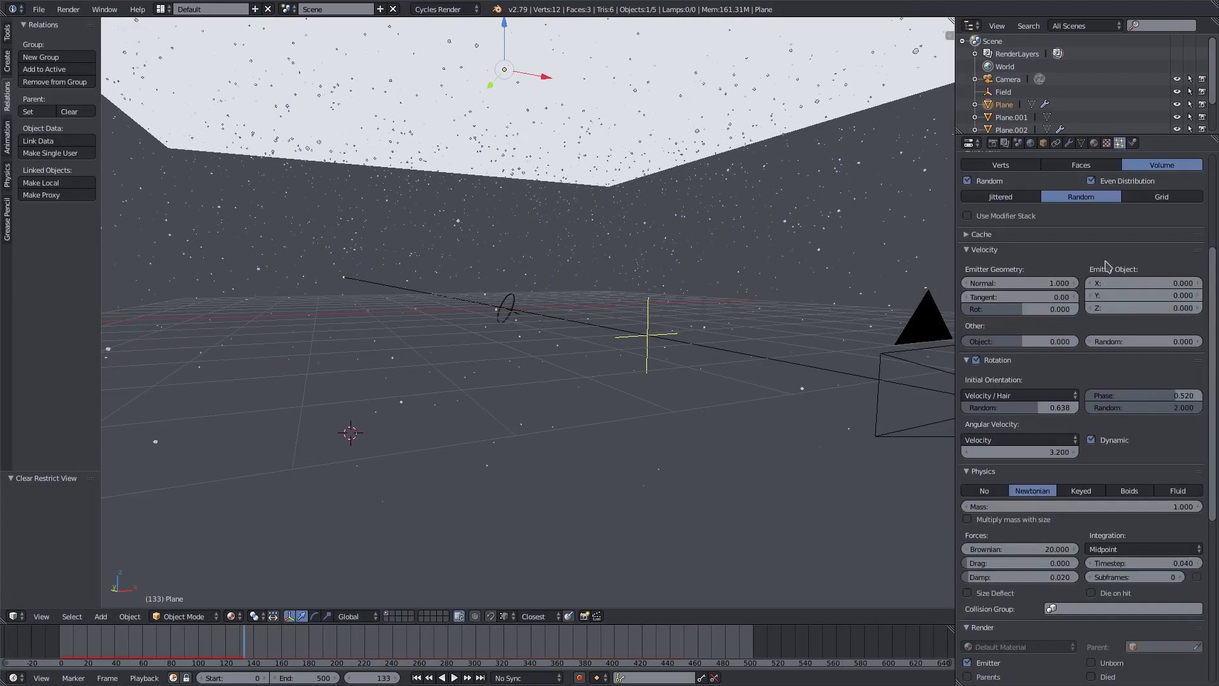
{"action": "scroll", "coordinate": [1110, 267], "scroll_direction": "down", "scroll_amount": 5}
{"action": "scroll", "coordinate": [1136, 525], "scroll_direction": "down", "scroll_amount": 5}
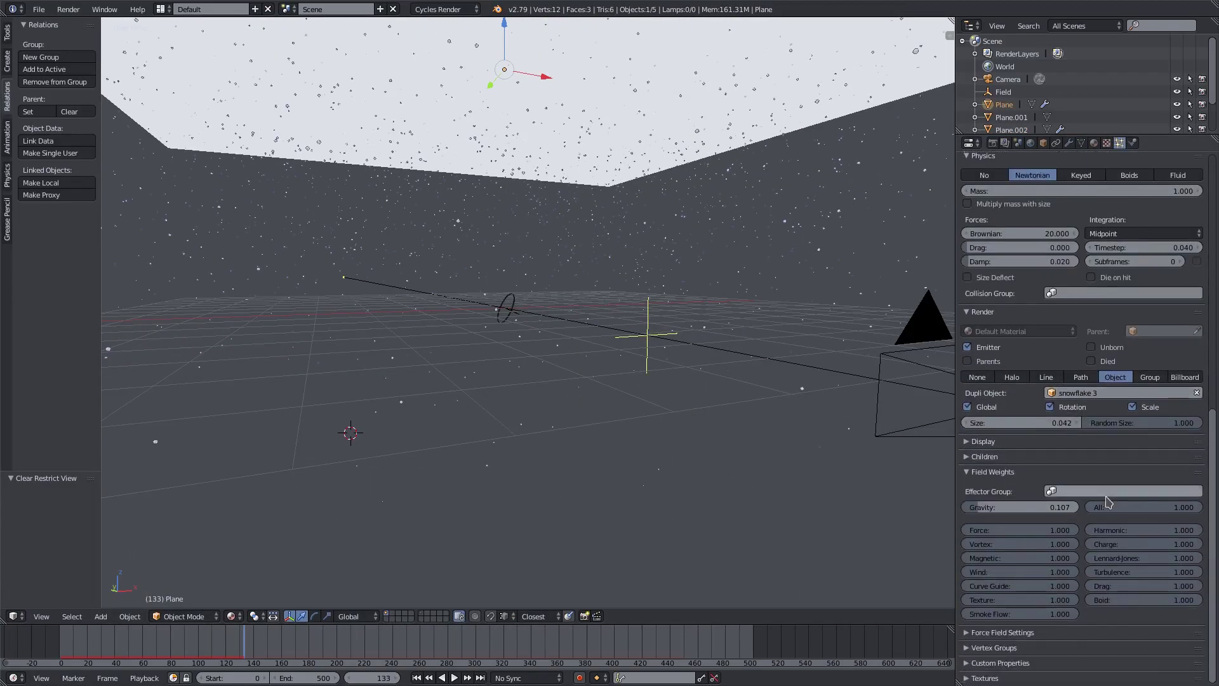
{"action": "scroll", "coordinate": [1103, 486], "scroll_direction": "down", "scroll_amount": 3}
{"action": "left_click", "coordinate": [966, 423]}
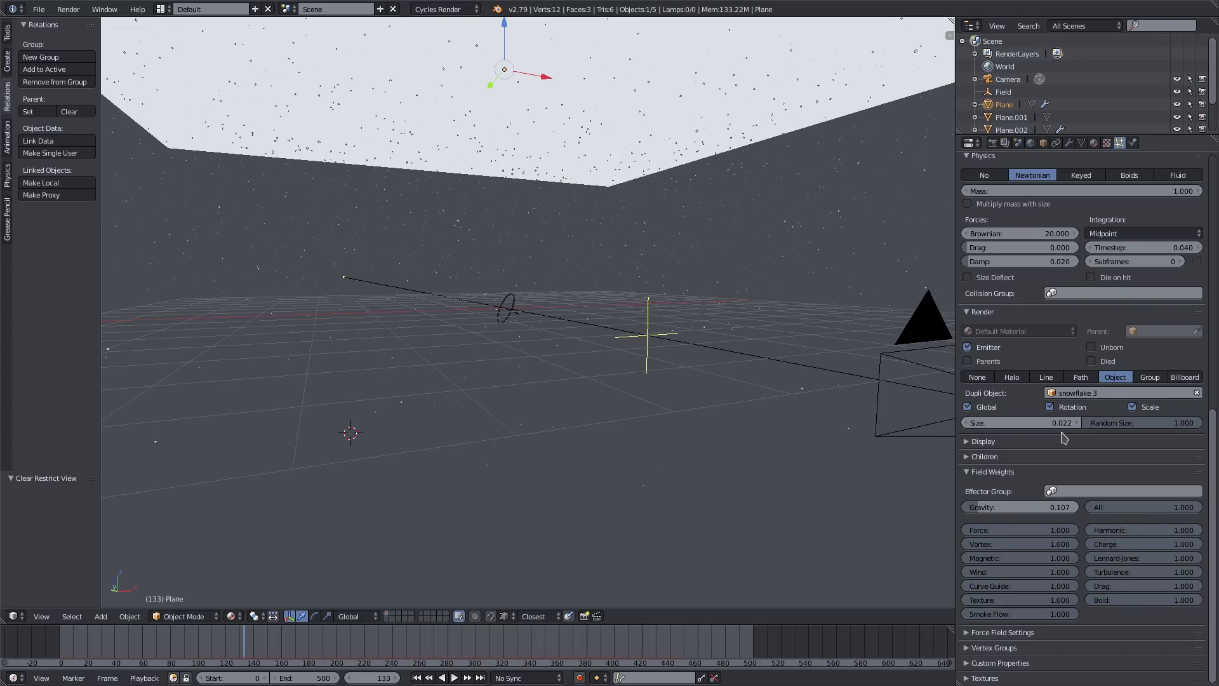
Step: Set the emitter's number of particles to 5000 and save the file
{"action": "scroll", "coordinate": [1064, 438], "scroll_direction": "up", "scroll_amount": 15}
{"action": "left_click", "coordinate": [1077, 282]}
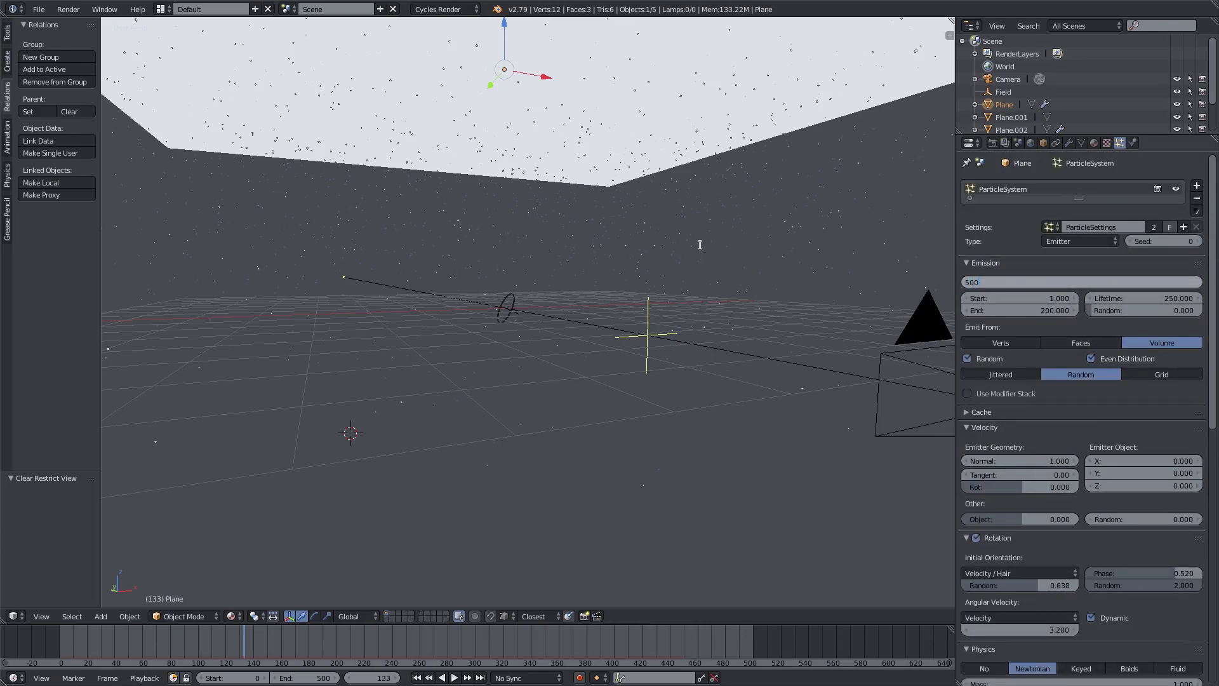
{"action": "key", "text": "Return"}
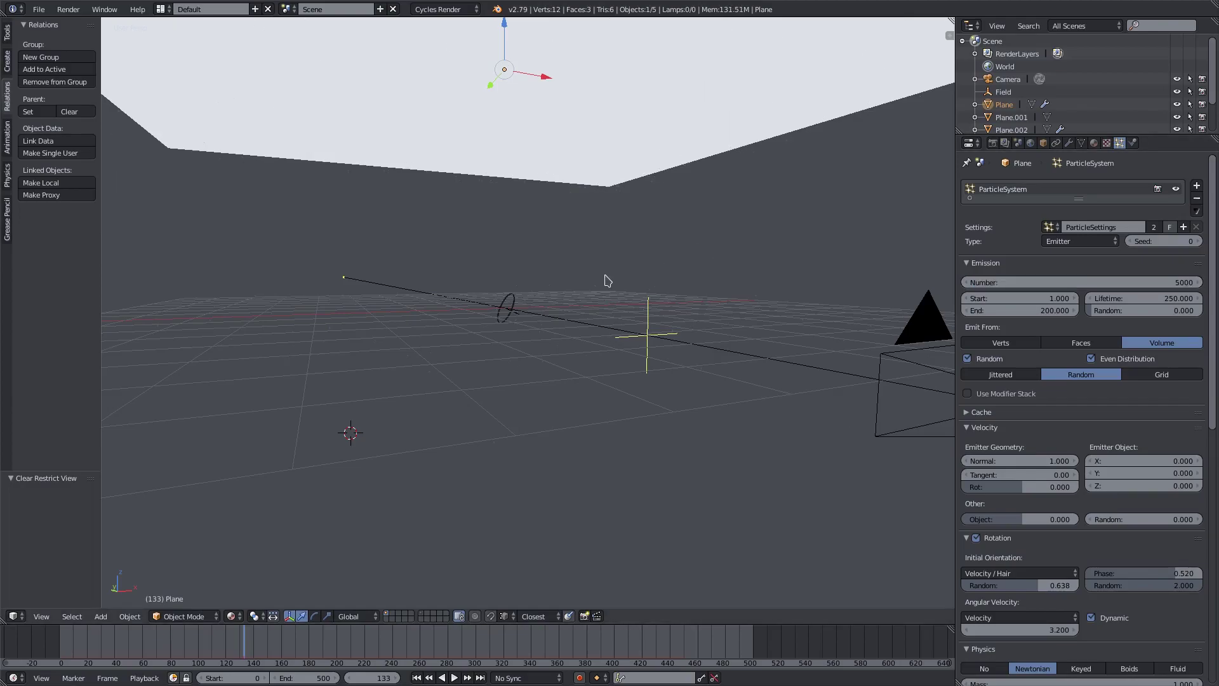
{"action": "left_click", "coordinate": [38, 9]}
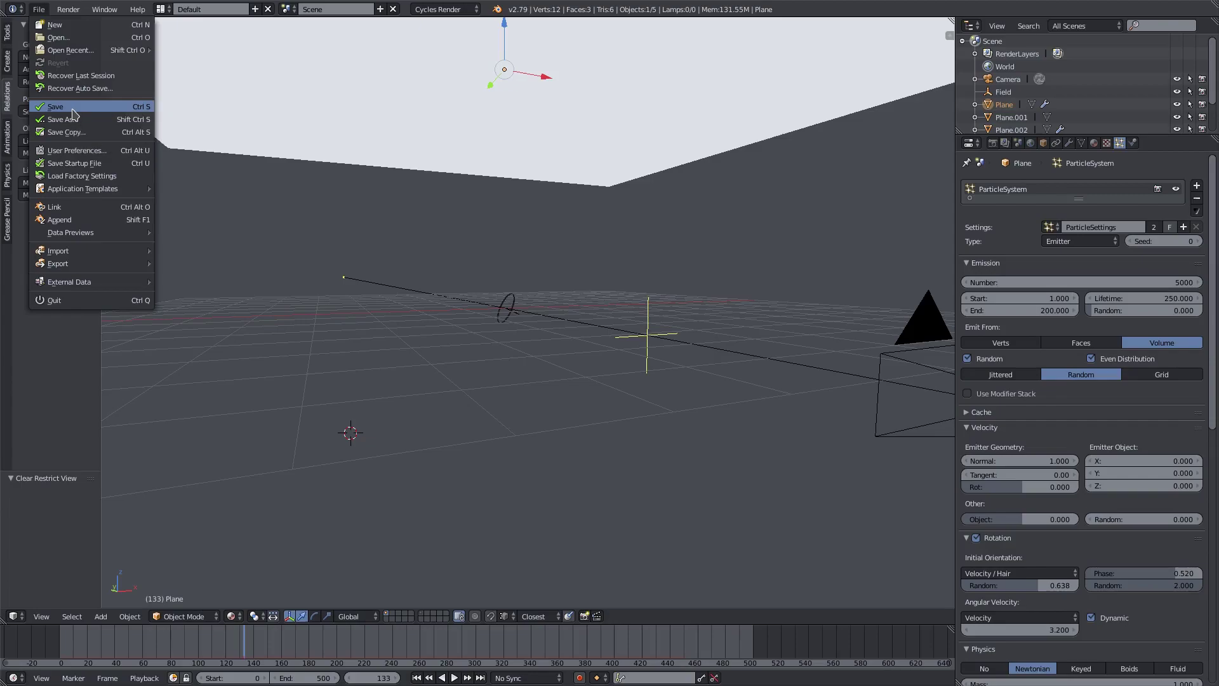
Step: Replay the snowfall from the start through the camera and test-render frame 139, cancelling the render partway
{"action": "left_click", "coordinate": [428, 677]}
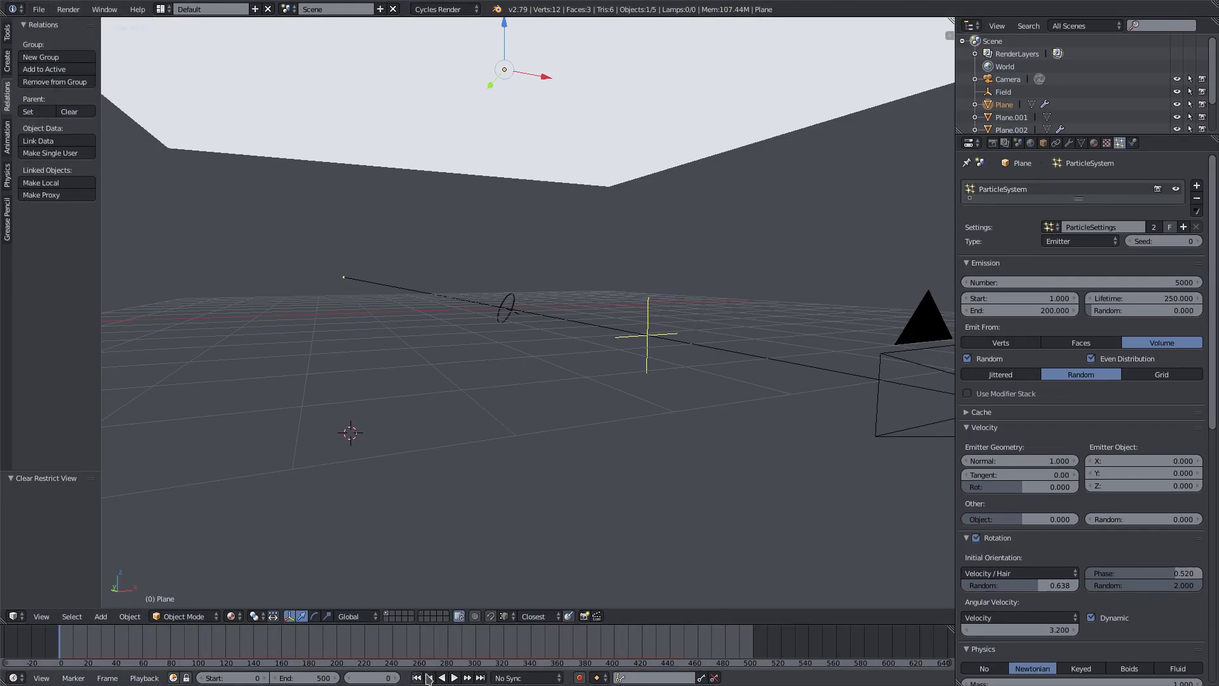
{"action": "left_click", "coordinate": [454, 678]}
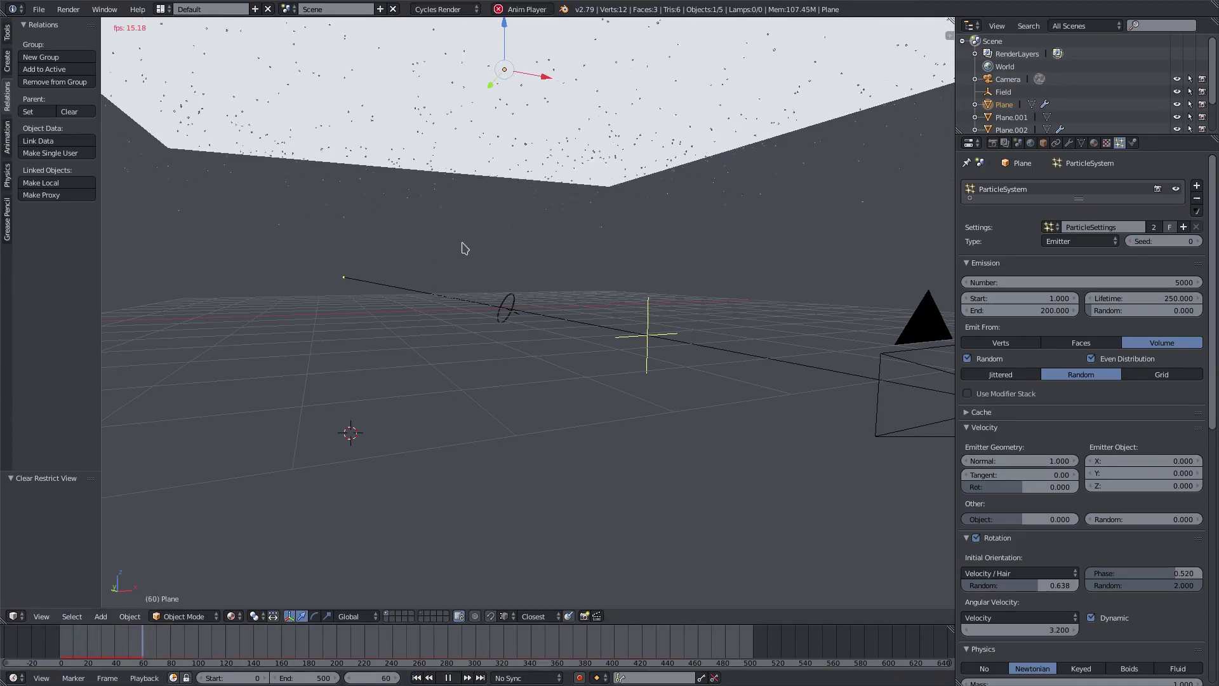
{"action": "key", "text": "KP_0"}
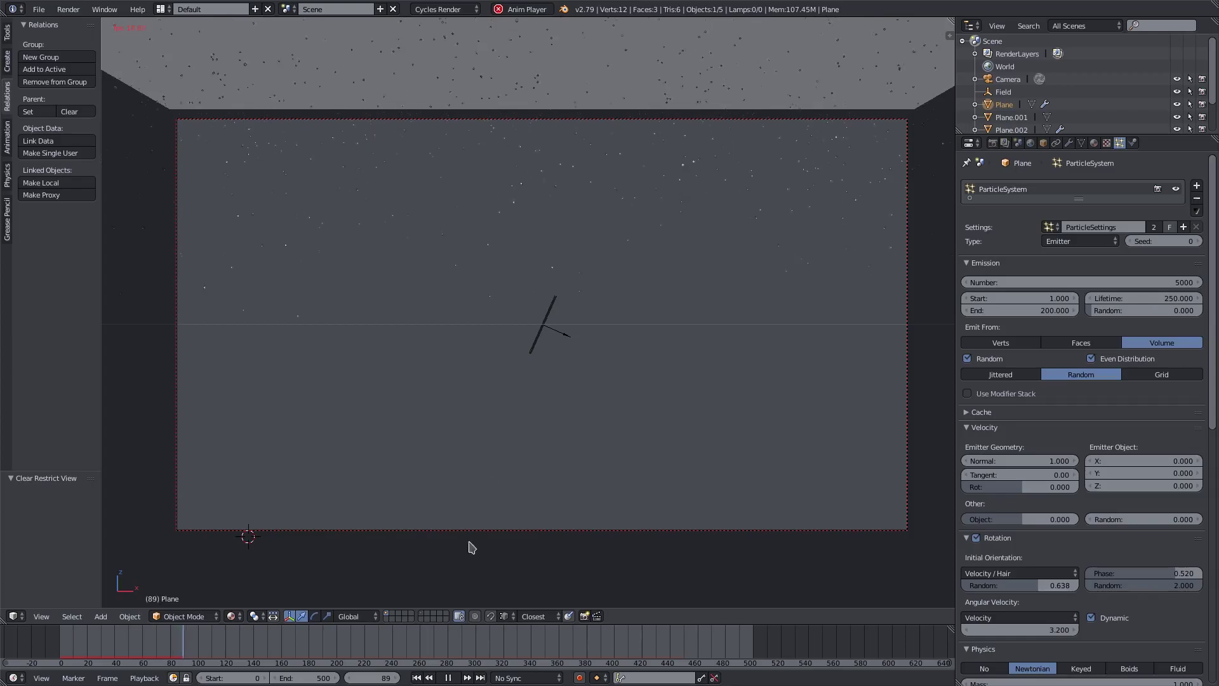
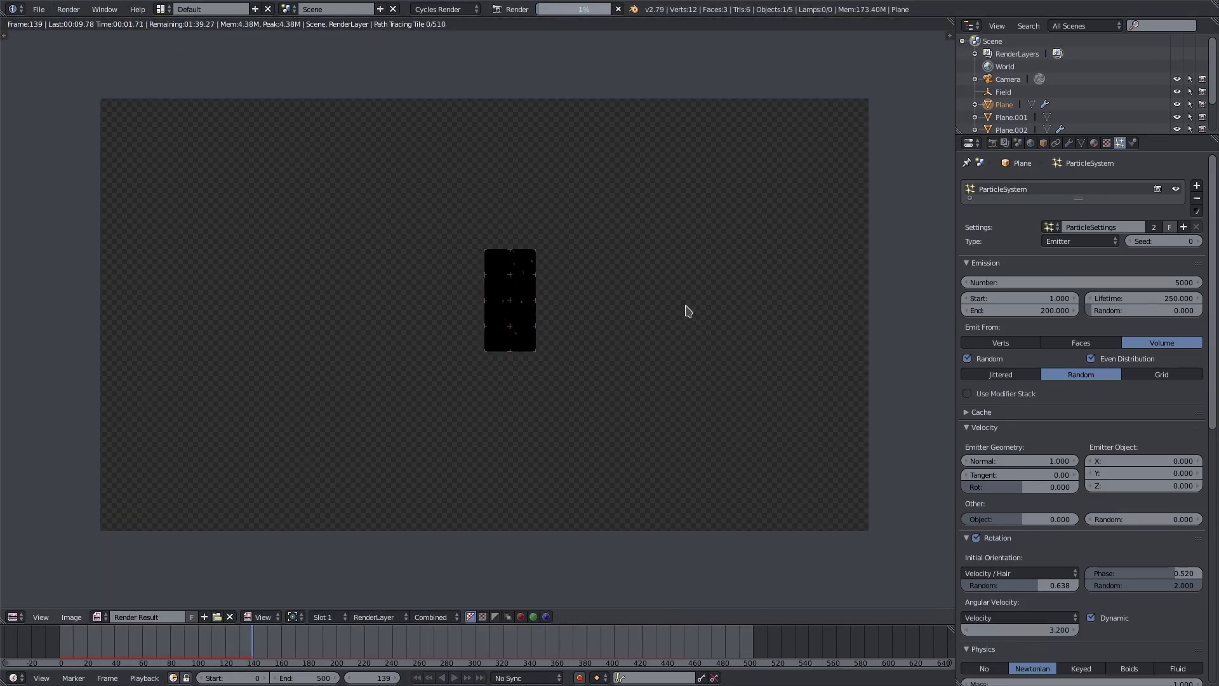
{"action": "key", "text": "Escape"}
{"action": "key", "text": "Escape"}
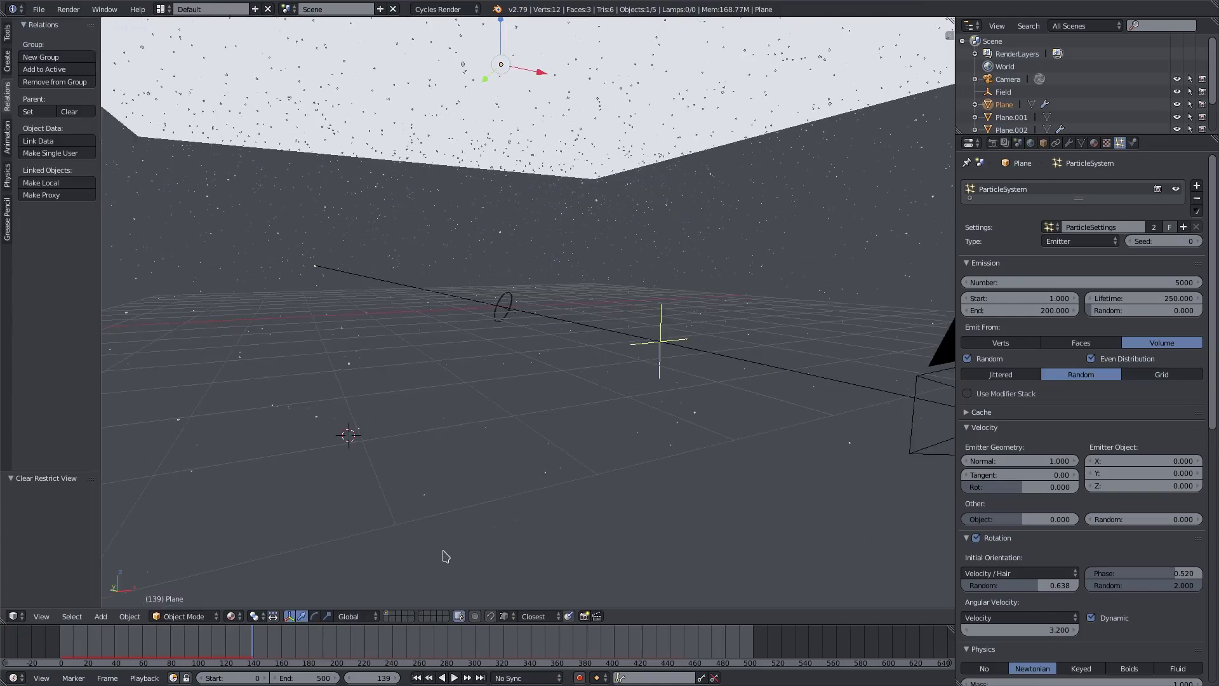
Step: Compare the particle settings of the upper and middle emitter planes
{"action": "scroll", "coordinate": [497, 273], "scroll_direction": "down", "scroll_amount": 8}
{"action": "right_click", "coordinate": [508, 222]}
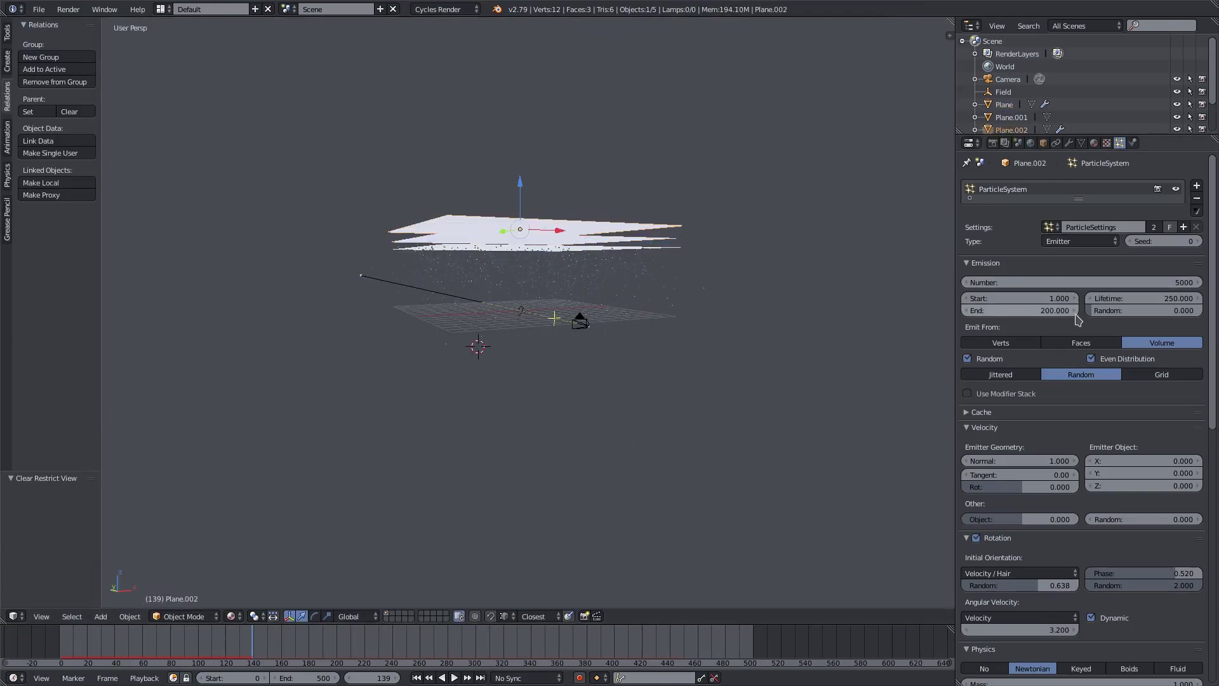
{"action": "right_click", "coordinate": [532, 242]}
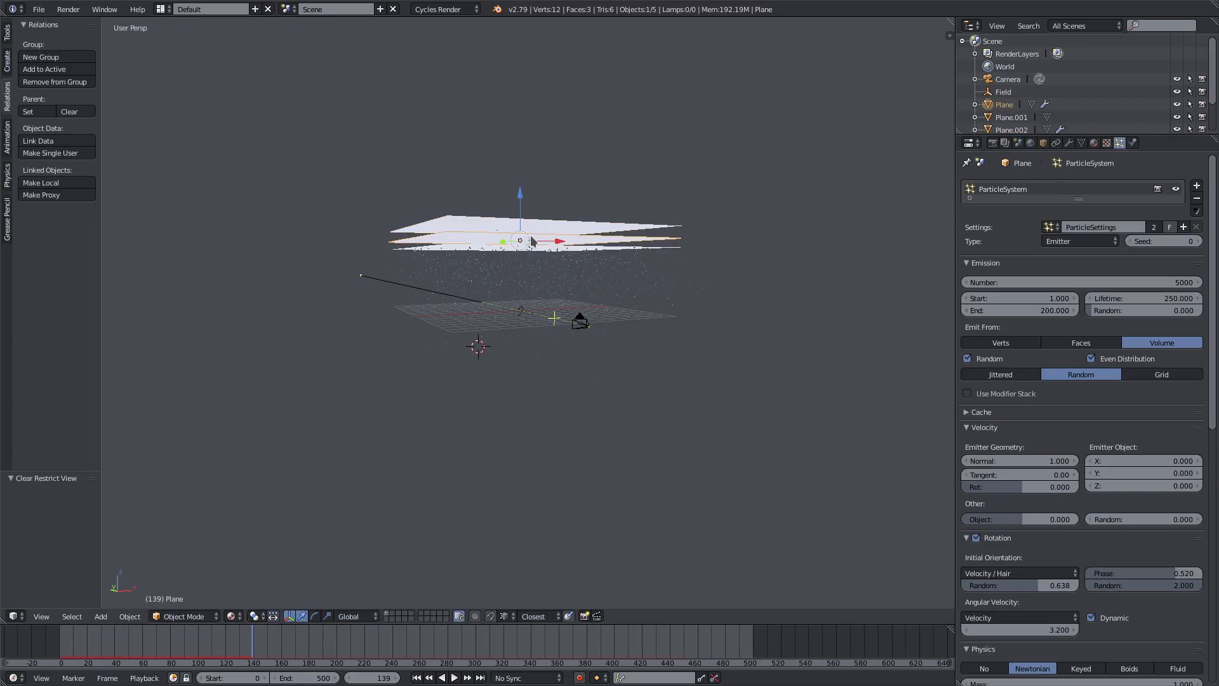
{"action": "scroll", "coordinate": [1047, 406], "scroll_direction": "down", "scroll_amount": 8}
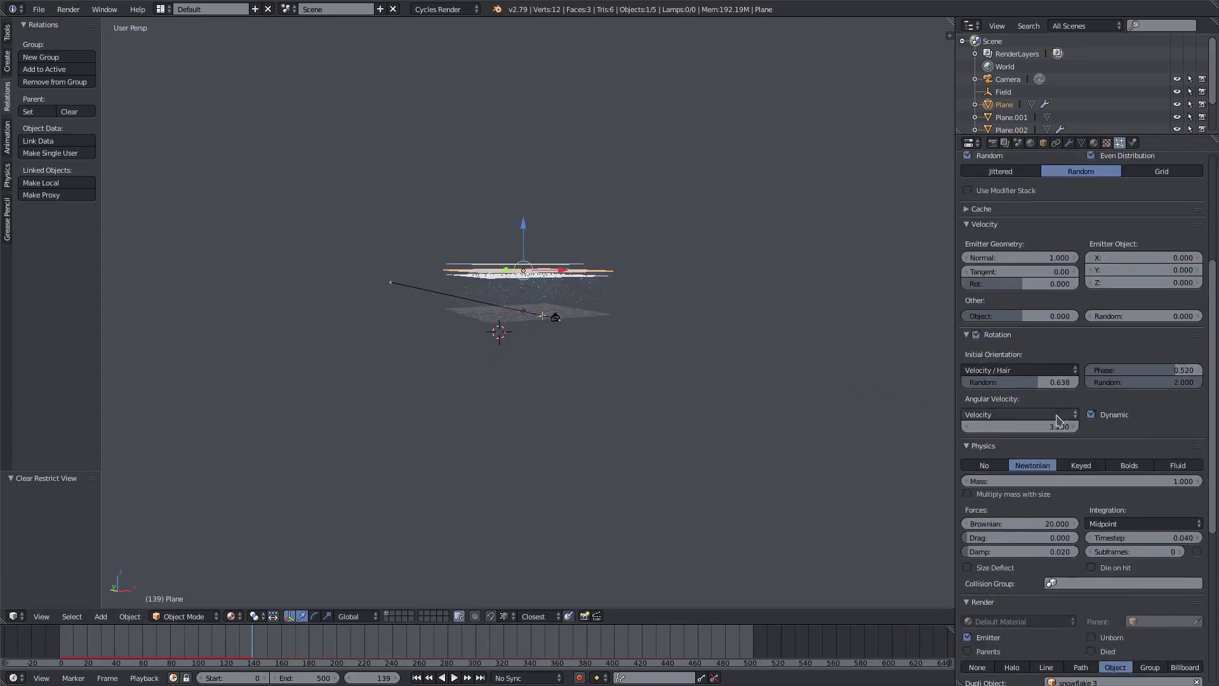
{"action": "right_click", "coordinate": [514, 263]}
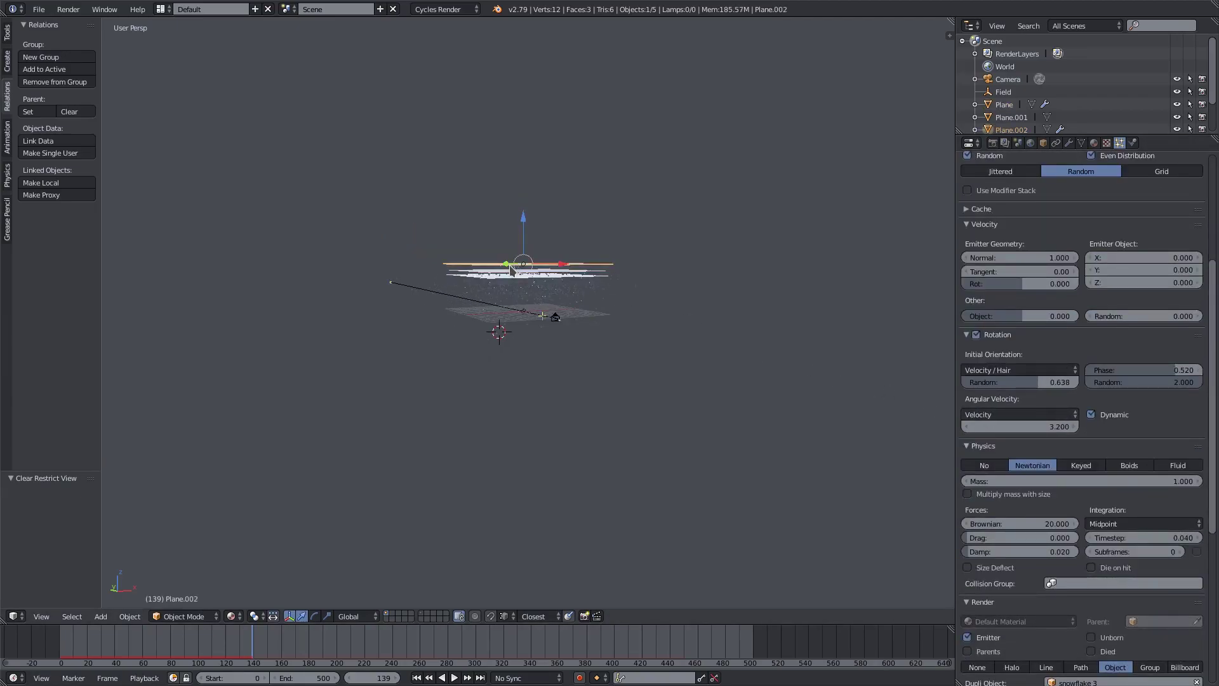
{"action": "right_click", "coordinate": [511, 270]}
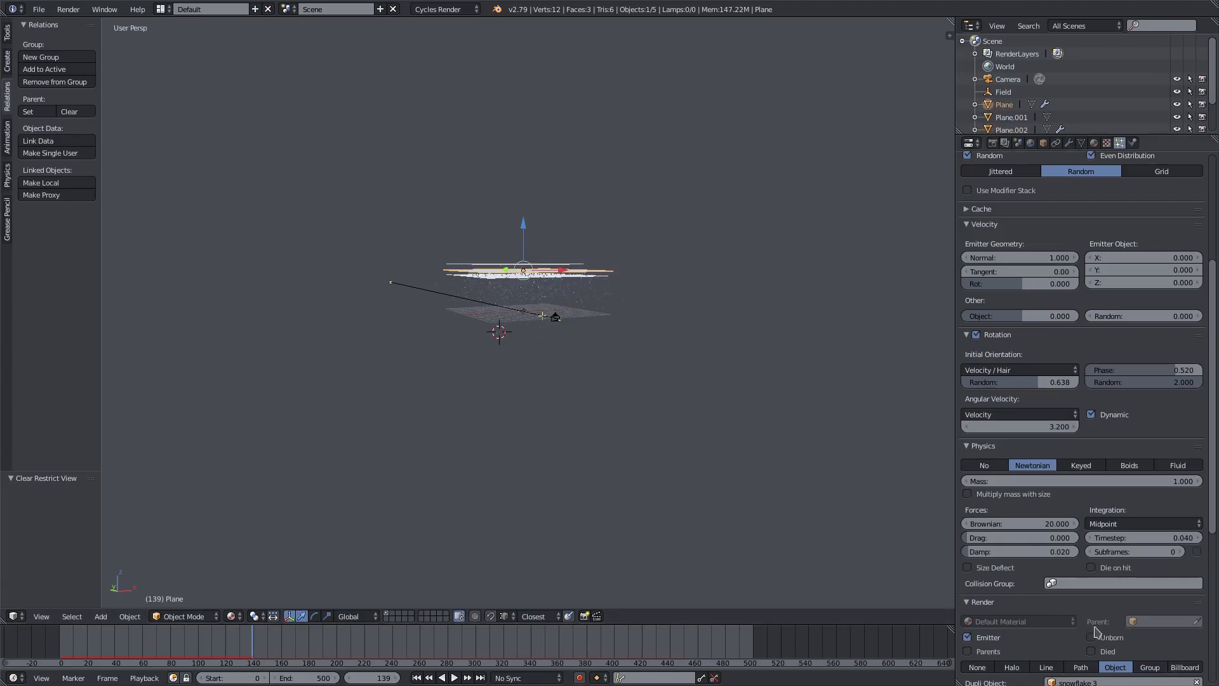
{"action": "scroll", "coordinate": [1088, 379], "scroll_direction": "up", "scroll_amount": 8}
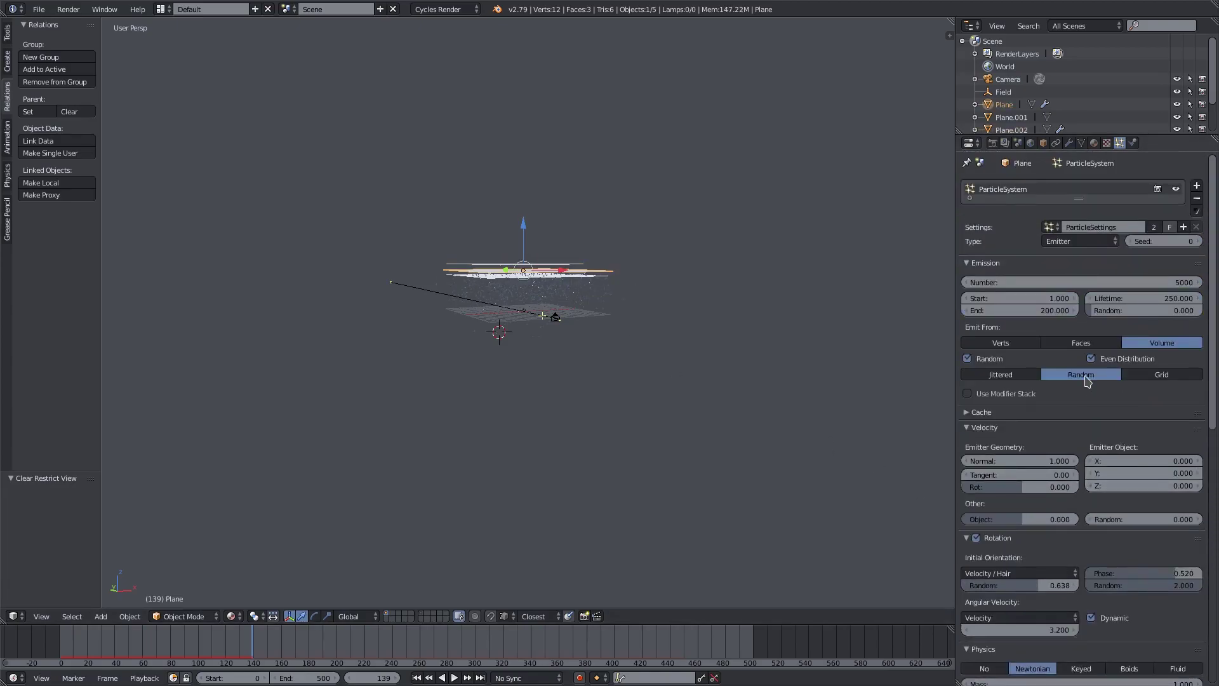
{"action": "scroll", "coordinate": [501, 202], "scroll_direction": "up", "scroll_amount": 5}
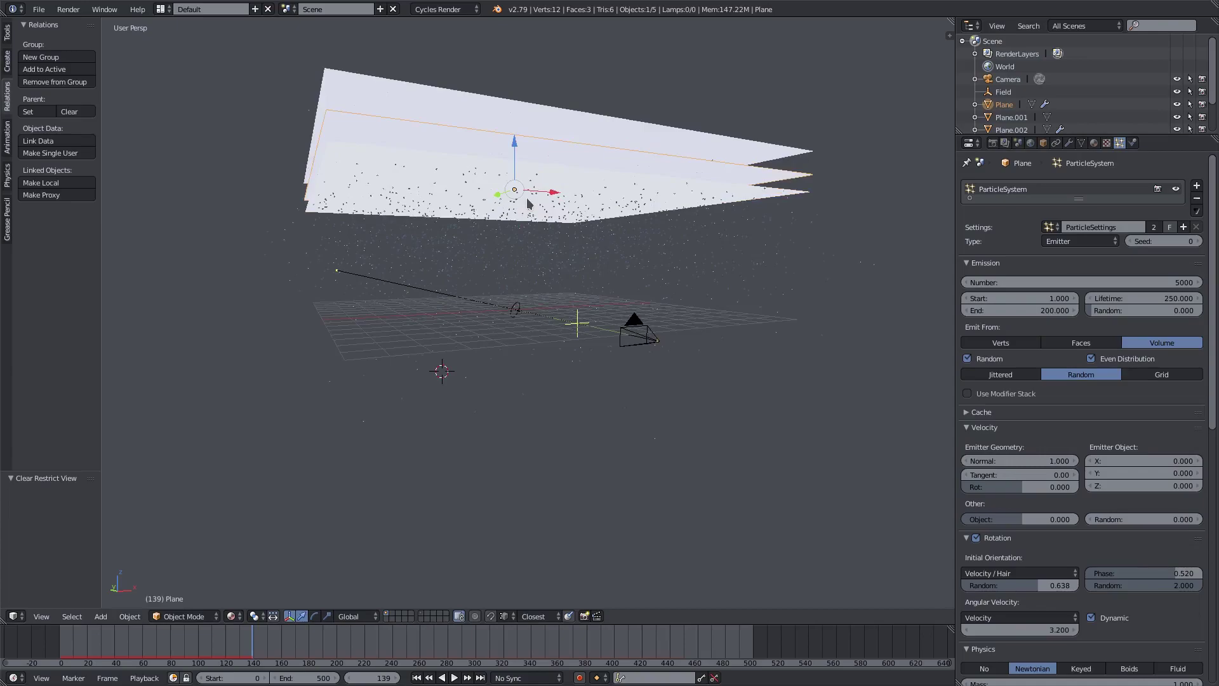
{"action": "middle_click_drag", "start_coordinate": [518, 216], "coordinate": [521, 240]}
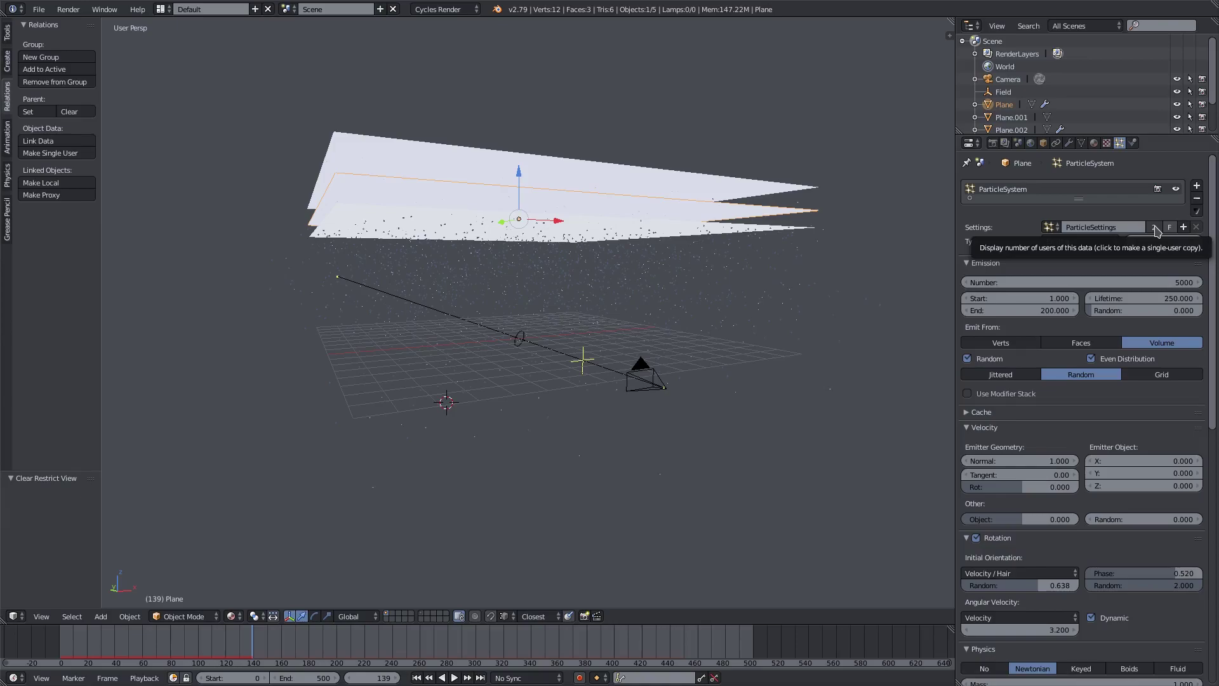
Step: Make the middle emitter's particle settings a single-user copy and name them "snowflake 2"
{"action": "left_click", "coordinate": [1155, 227]}
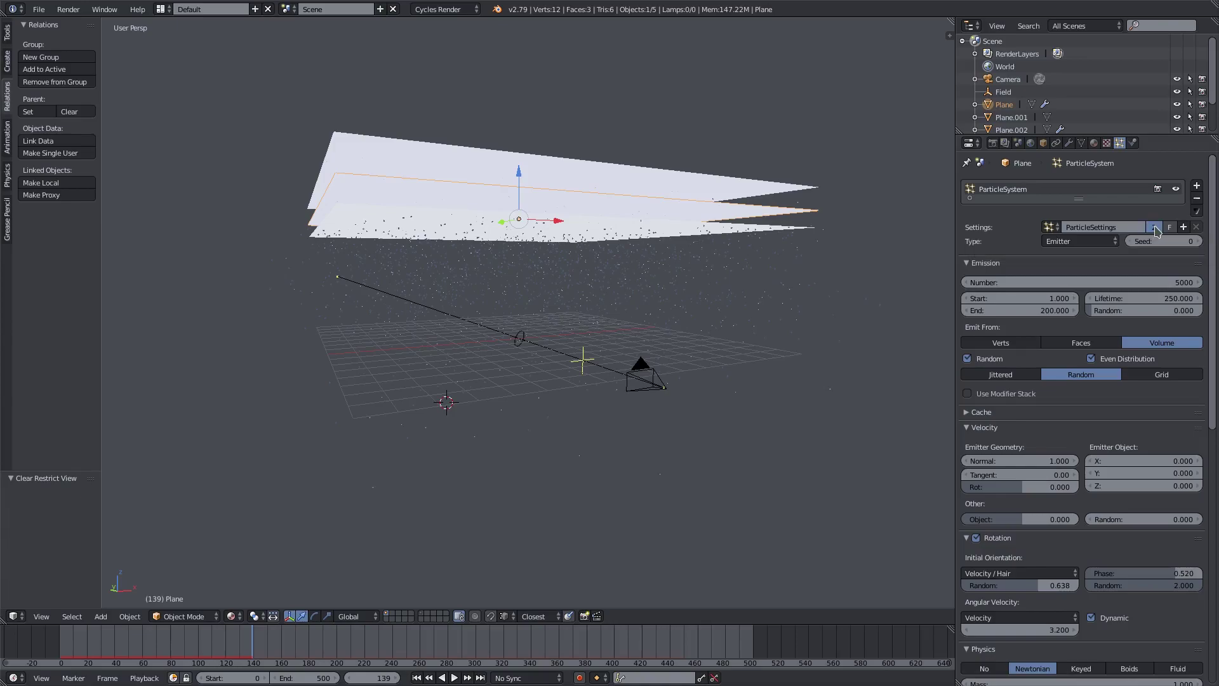
{"action": "left_click", "coordinate": [1112, 227]}
{"action": "type", "text": "snowflake 2"}
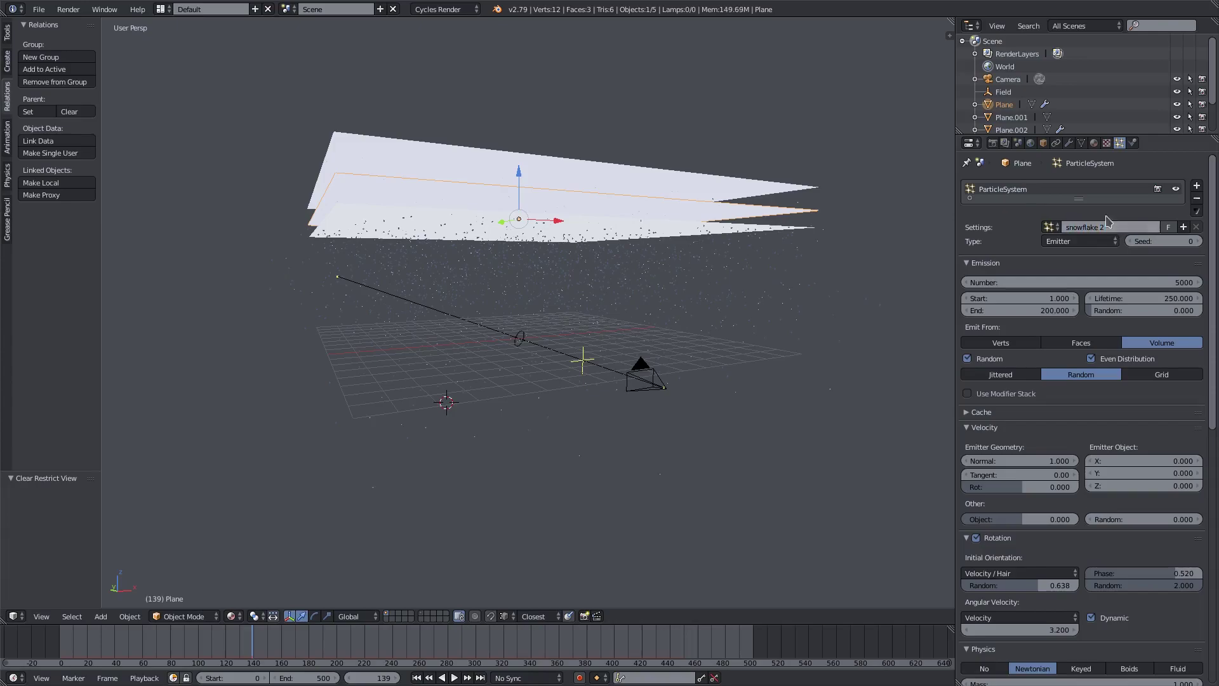
{"action": "key", "text": "Return"}
Step: Rename the upper emitter plane's particle settings "snowflake 1"
{"action": "left_click", "coordinate": [523, 172]}
{"action": "left_click", "coordinate": [1069, 227]}
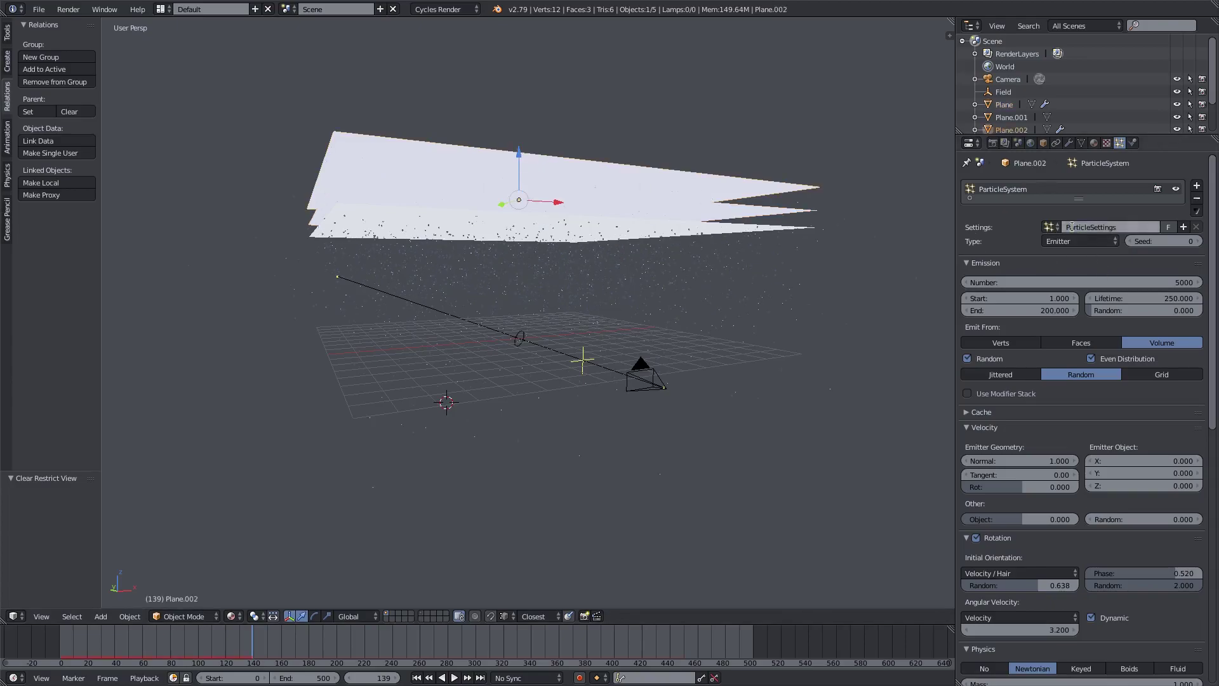
{"action": "type", "text": "snowflake 1"}
{"action": "key", "text": "Return"}
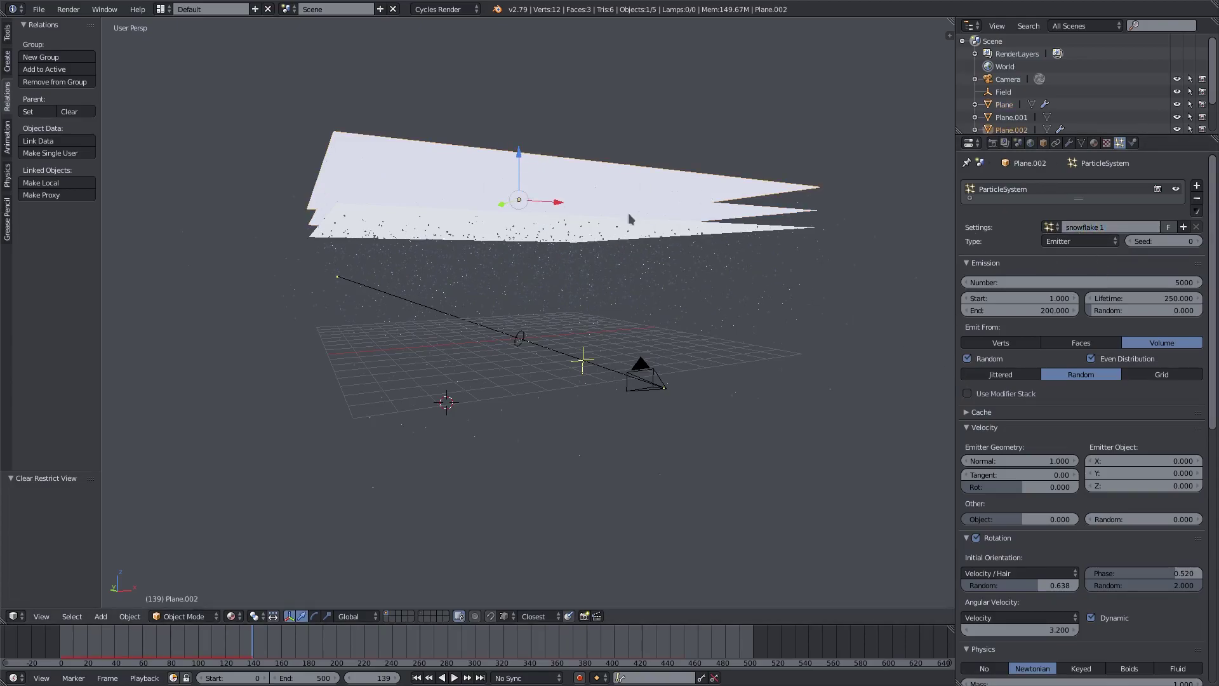
Step: Render the middle emitter's particles as the snowflakes group with the Global option off
{"action": "middle_click_drag", "start_coordinate": [799, 211], "coordinate": [806, 213]}
{"action": "right_click", "coordinate": [730, 215]}
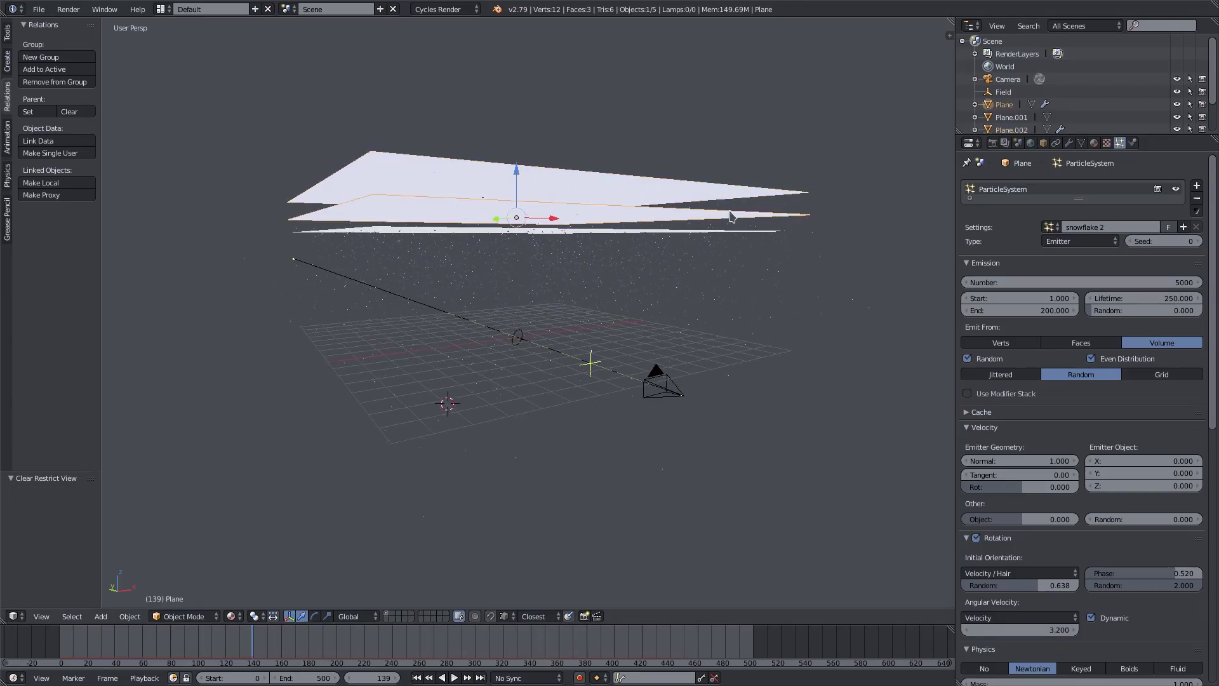
{"action": "right_click", "coordinate": [675, 211]}
{"action": "right_click", "coordinate": [674, 213]}
{"action": "scroll", "coordinate": [1102, 473], "scroll_direction": "down", "scroll_amount": 12}
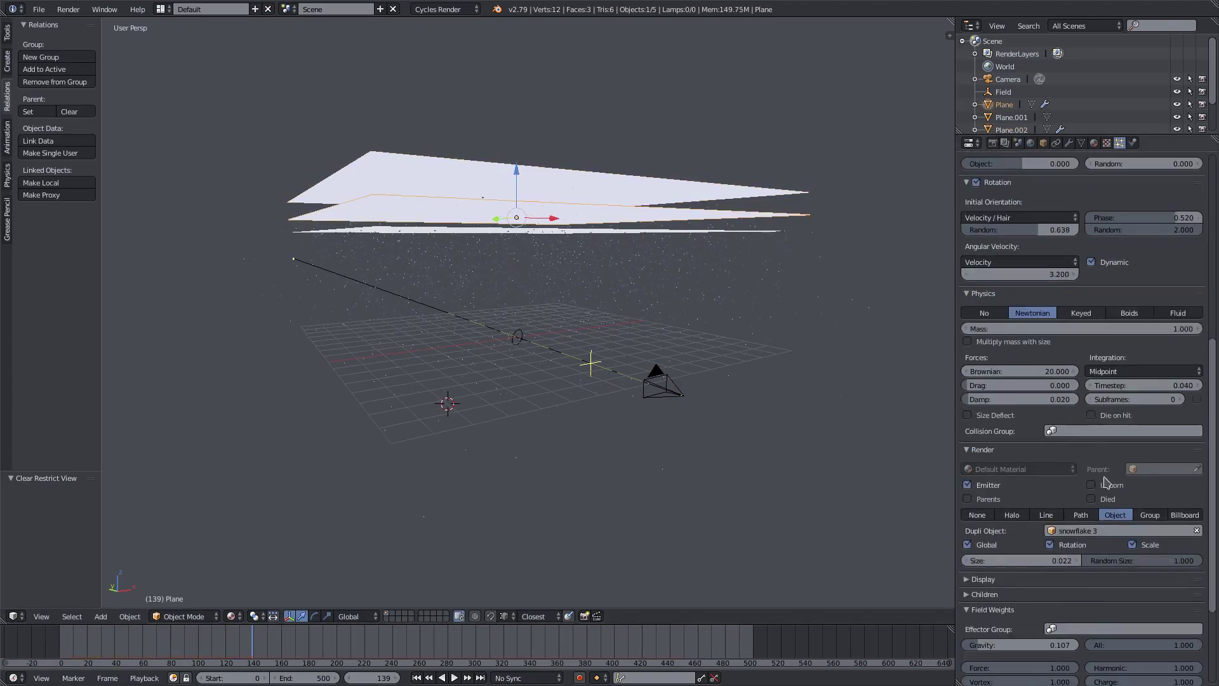
{"action": "left_click", "coordinate": [1149, 514]}
{"action": "left_click", "coordinate": [1122, 530]}
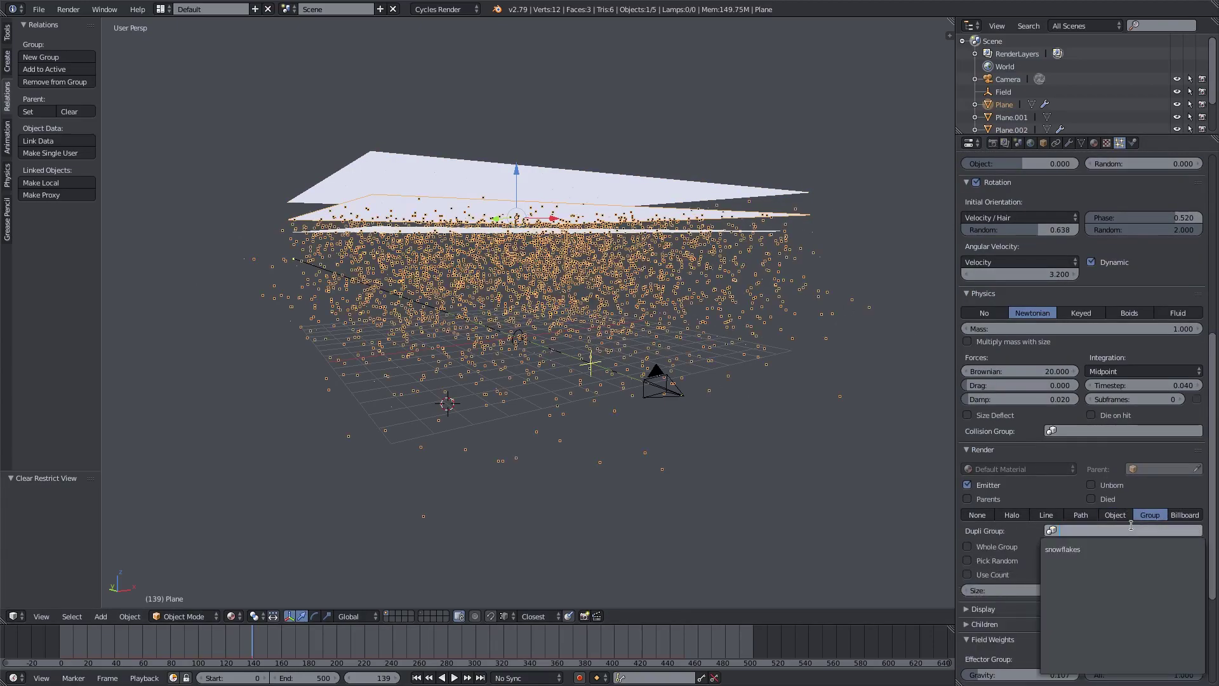
{"action": "left_click", "coordinate": [1079, 549]}
{"action": "middle_click_drag", "start_coordinate": [600, 316], "coordinate": [569, 309]}
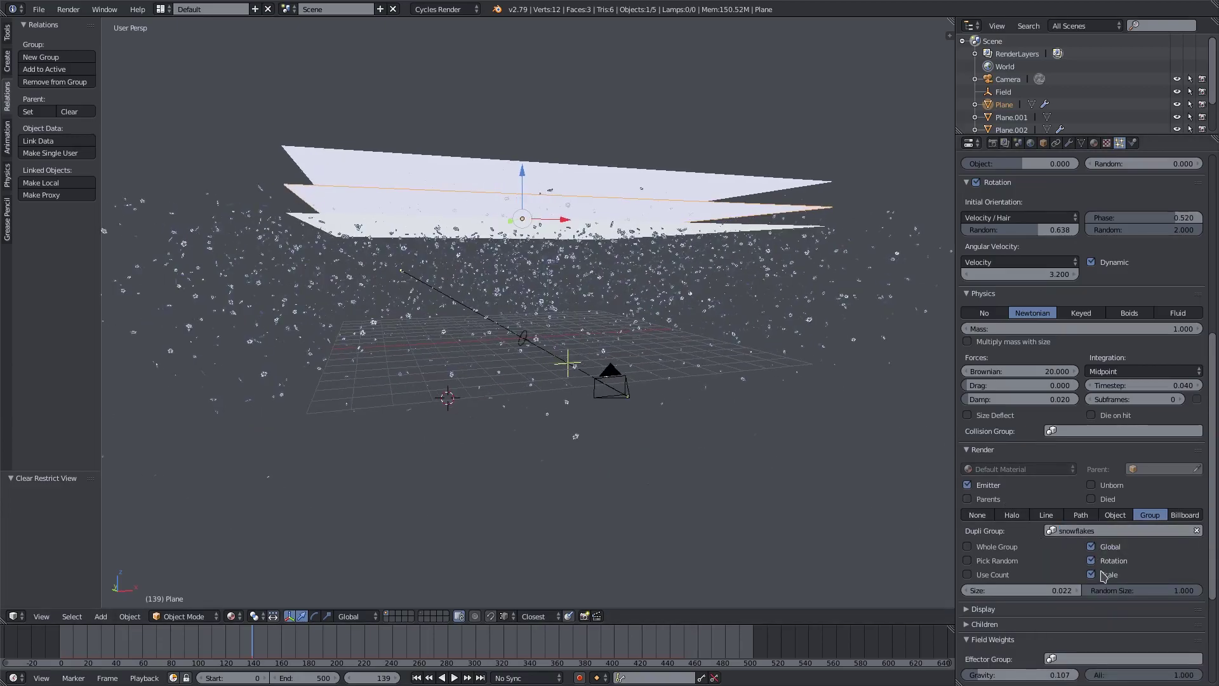
{"action": "left_click", "coordinate": [1099, 547]}
Step: Check the upper emitter's particle render settings against those of the middle emitter and reselect the middle one
{"action": "middle_click_drag", "start_coordinate": [523, 363], "coordinate": [603, 194]}
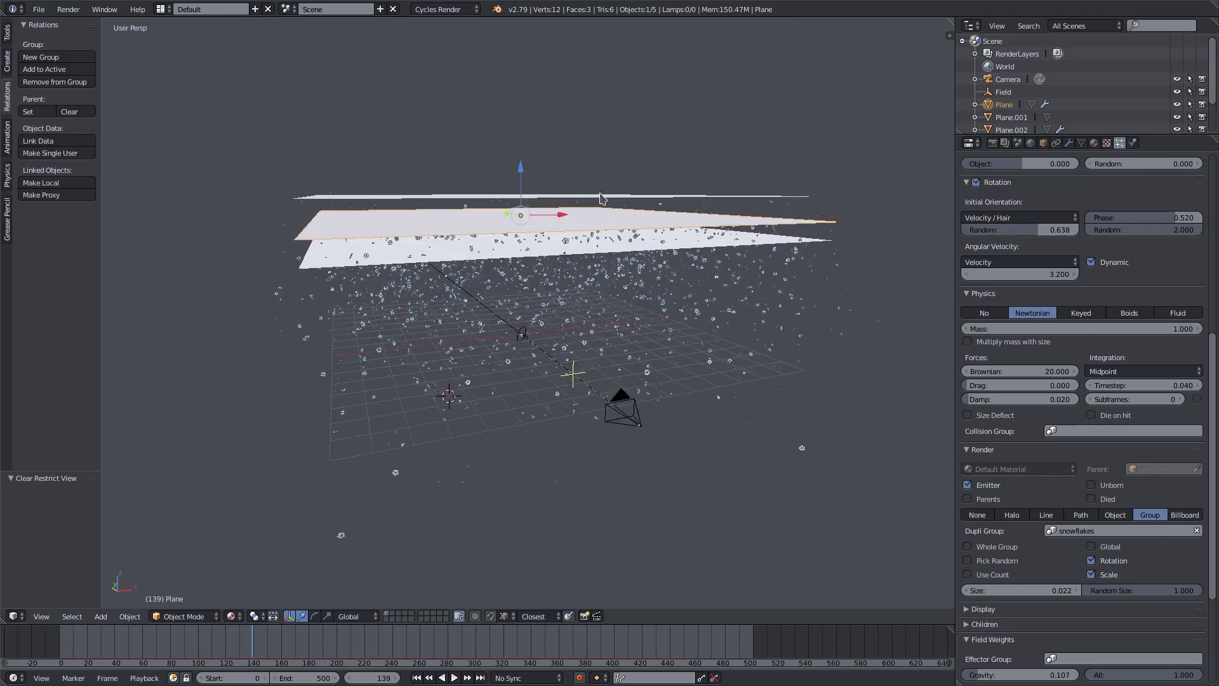
{"action": "right_click", "coordinate": [604, 195]}
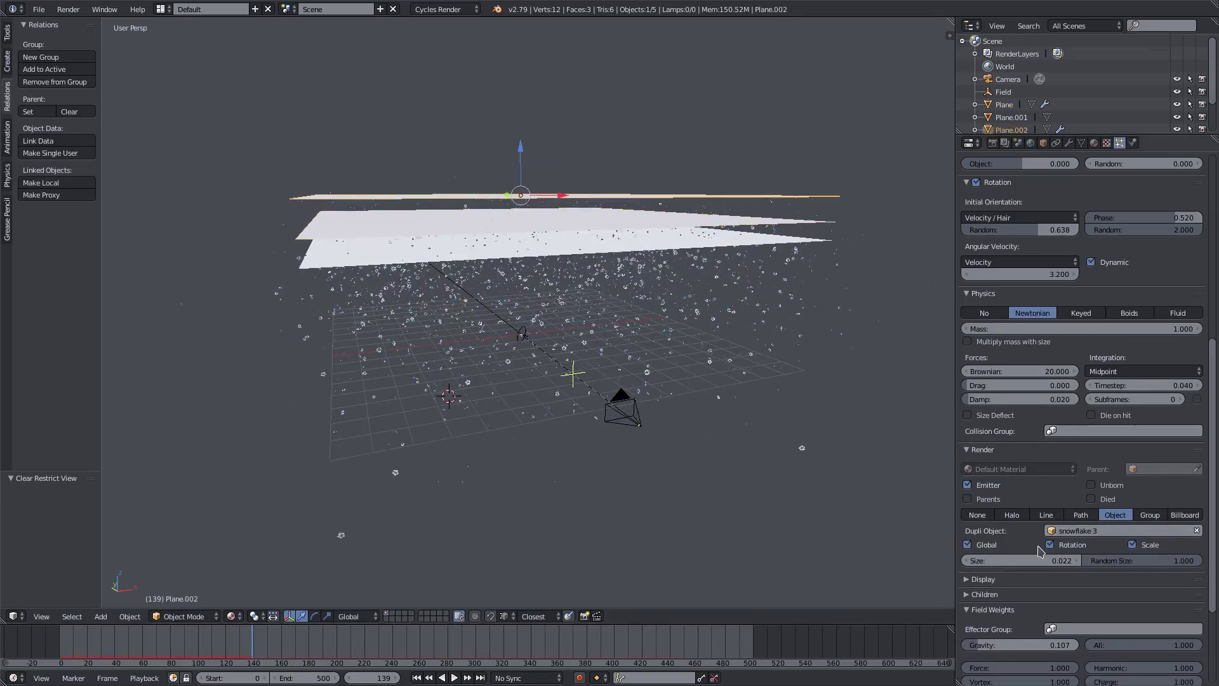
{"action": "right_click", "coordinate": [490, 222]}
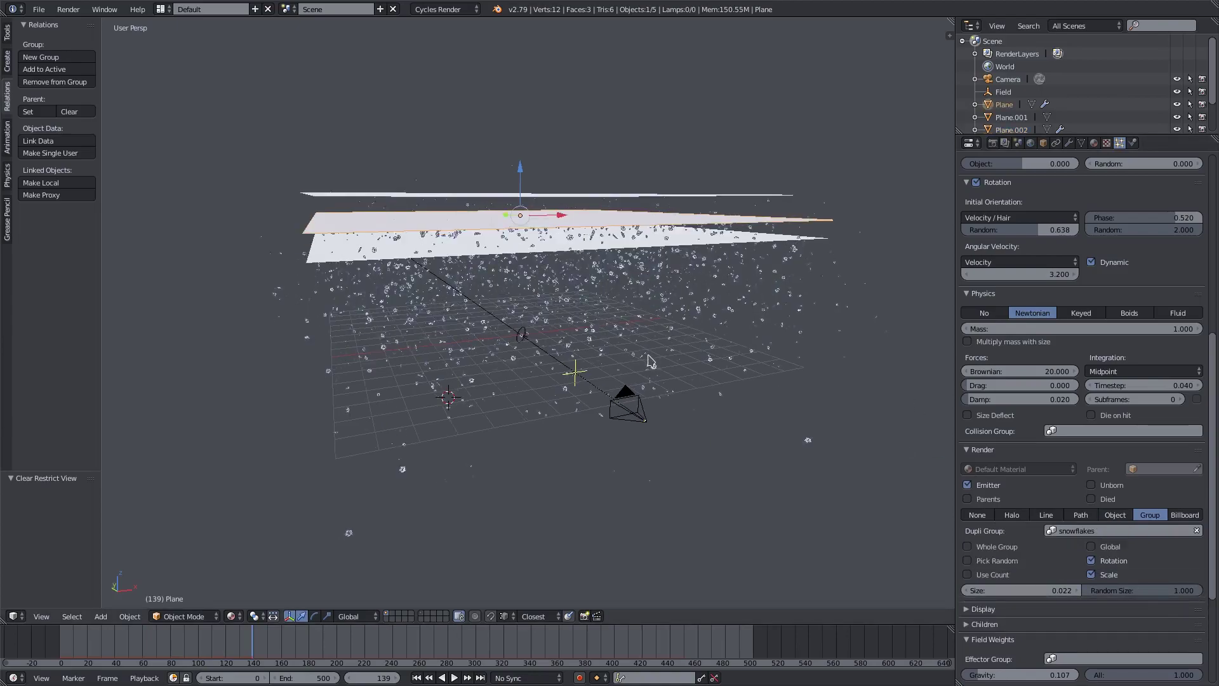
{"action": "middle_click_drag", "start_coordinate": [490, 223], "coordinate": [499, 239]}
Step: Set the middle emitter's particle size to 0.015 while judging the flakes through the camera
{"action": "key", "text": "KP_0"}
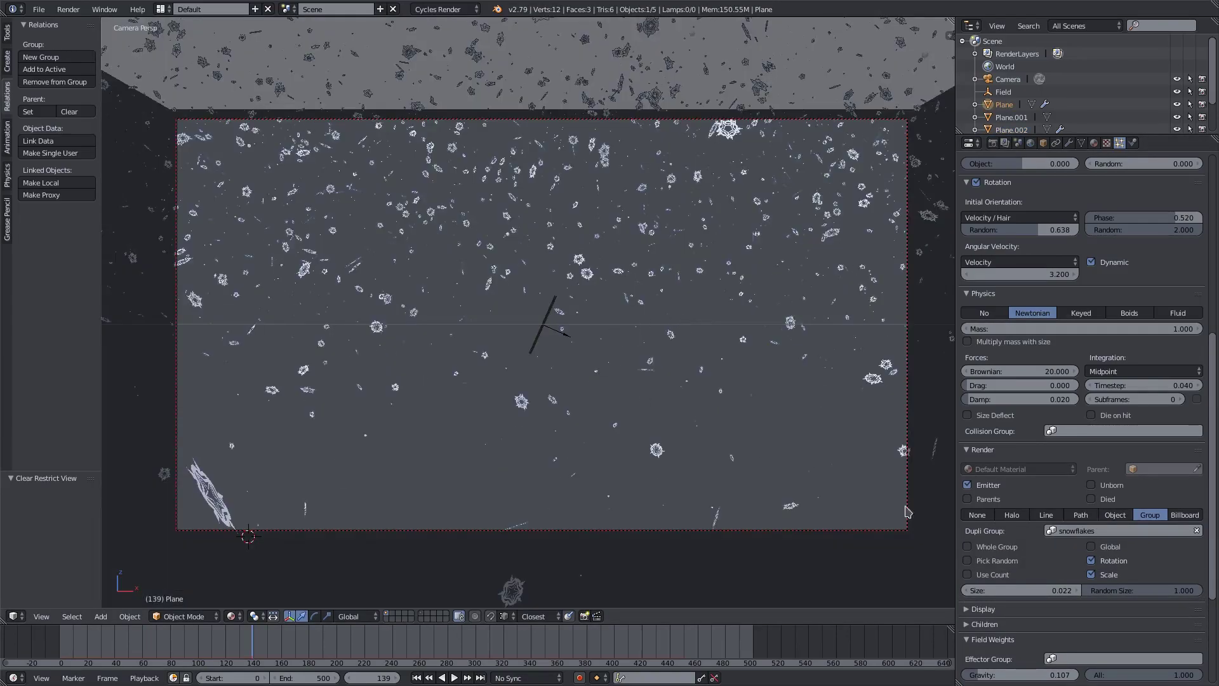
{"action": "left_click", "coordinate": [966, 590]}
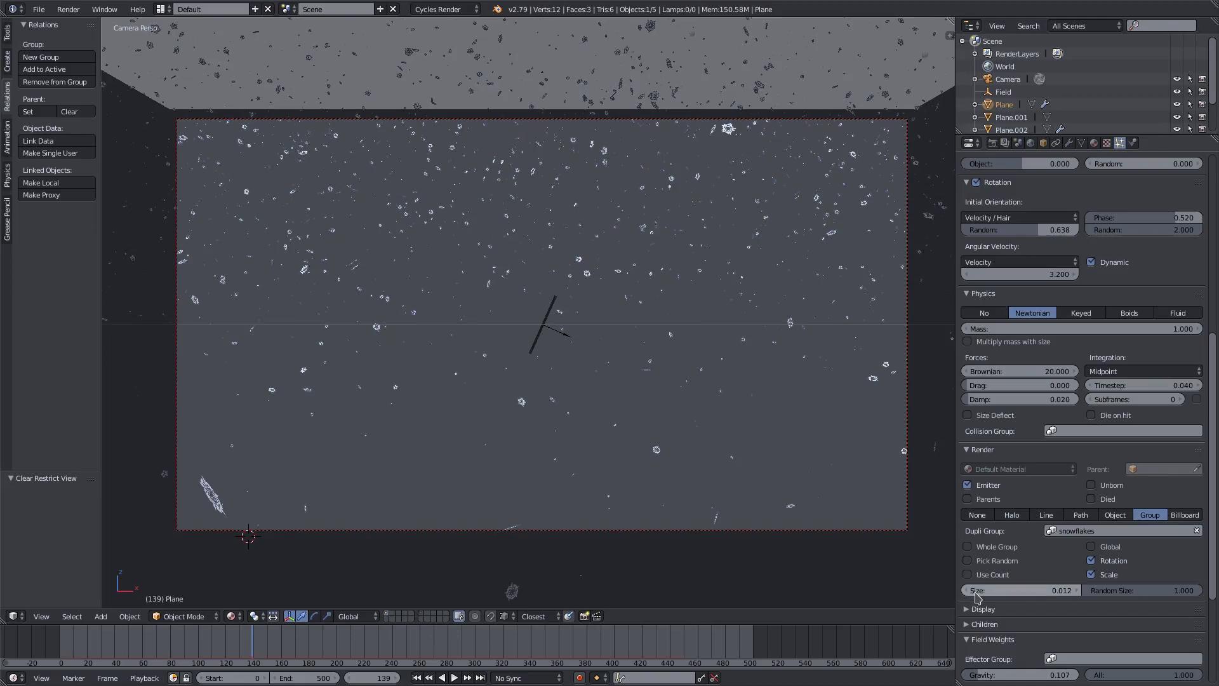
{"action": "left_click", "coordinate": [1016, 590]}
{"action": "type", "text": "7"}
{"action": "key", "text": "Return"}
{"action": "left_click", "coordinate": [1020, 590]}
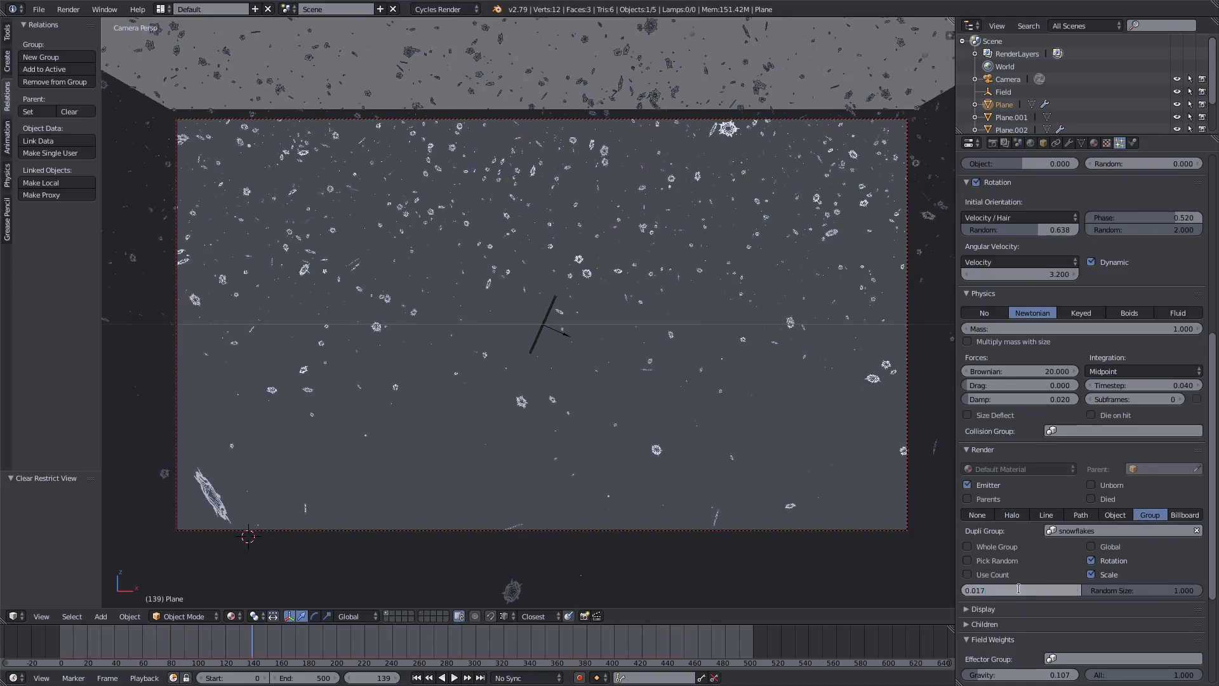
{"action": "key", "text": "Return"}
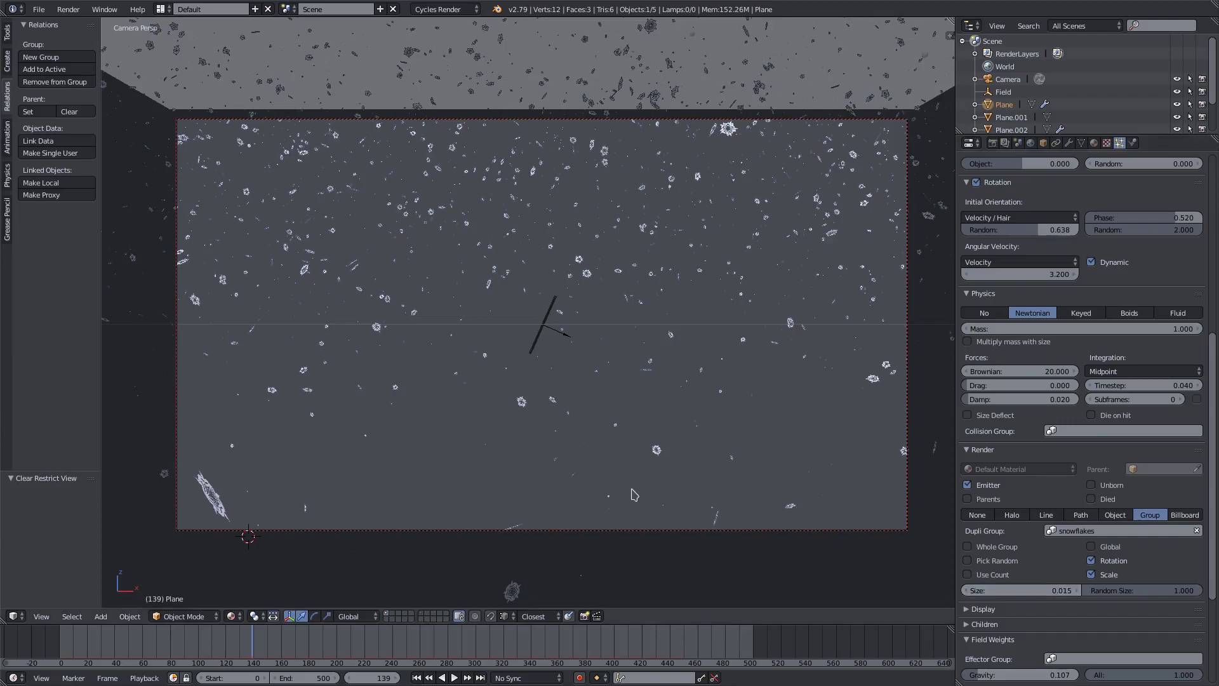
Step: Render a test still of frame 139 and examine the motion-blurred flakes, cancelling the render before it completes
{"action": "key", "text": "F12"}
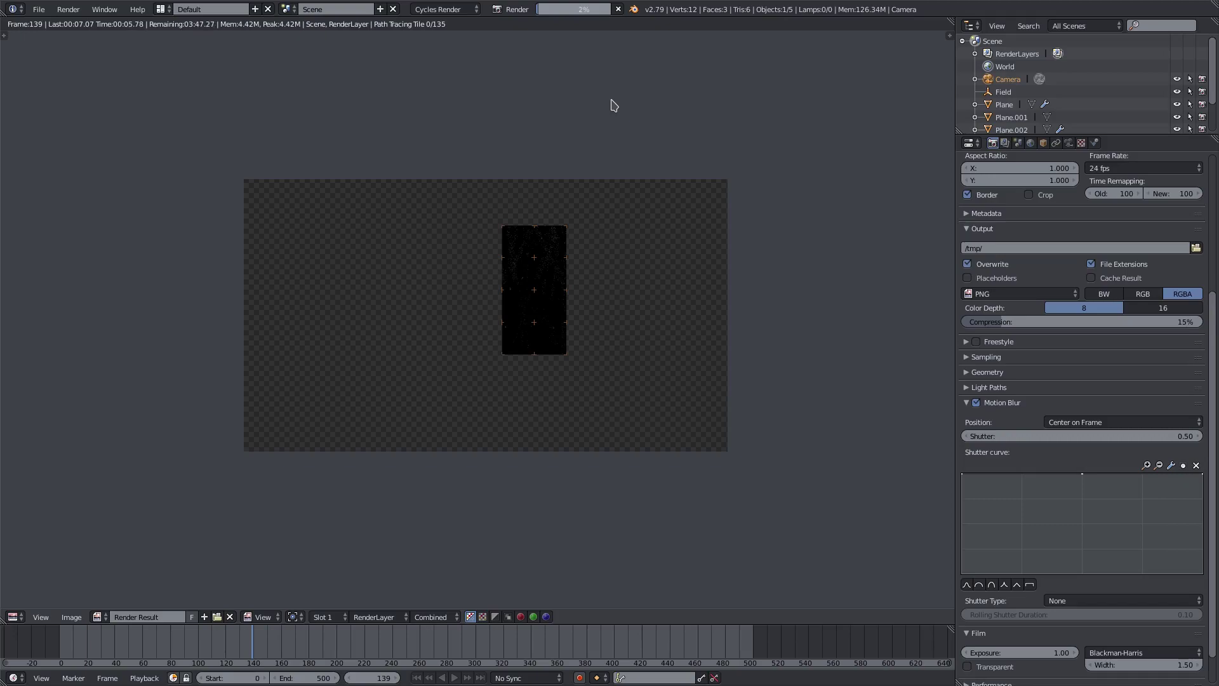
{"action": "scroll", "coordinate": [628, 178], "scroll_direction": "up", "scroll_amount": 2}
{"action": "scroll", "coordinate": [650, 256], "scroll_direction": "down", "scroll_amount": 1}
{"action": "scroll", "coordinate": [577, 256], "scroll_direction": "down", "scroll_amount": 2}
{"action": "scroll", "coordinate": [559, 297], "scroll_direction": "up", "scroll_amount": 2}
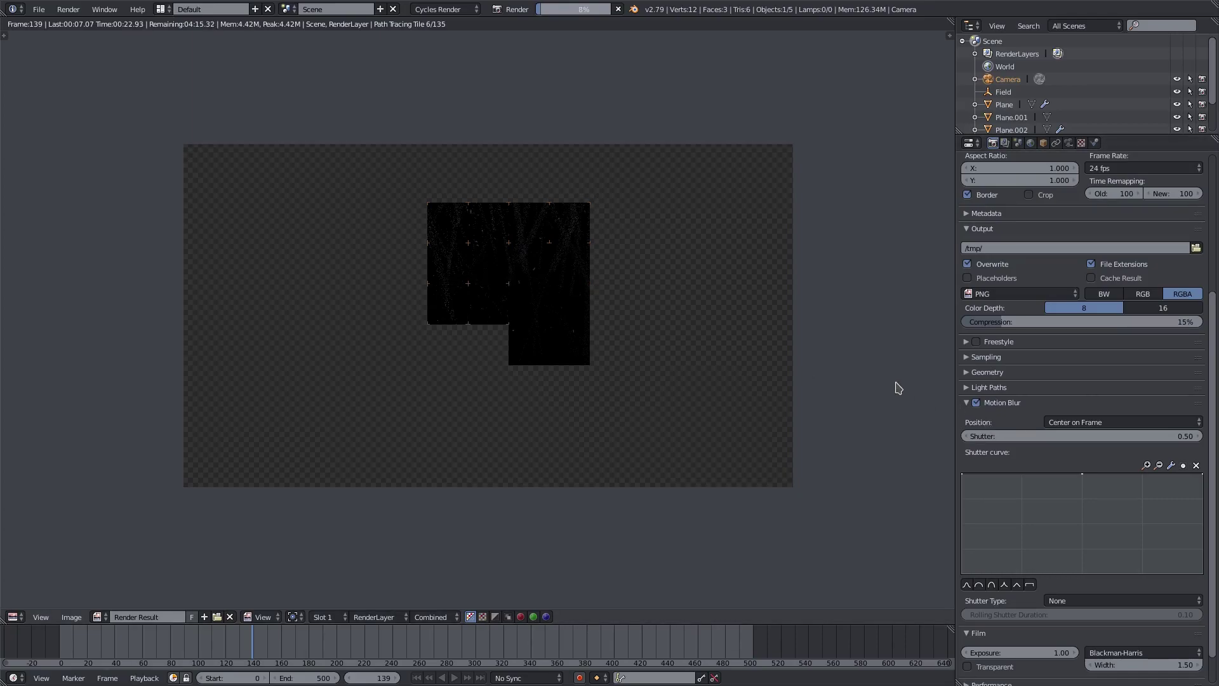
{"action": "scroll", "coordinate": [489, 192], "scroll_direction": "up", "scroll_amount": 2}
{"action": "scroll", "coordinate": [586, 222], "scroll_direction": "down", "scroll_amount": 2}
{"action": "scroll", "coordinate": [487, 258], "scroll_direction": "down", "scroll_amount": 1}
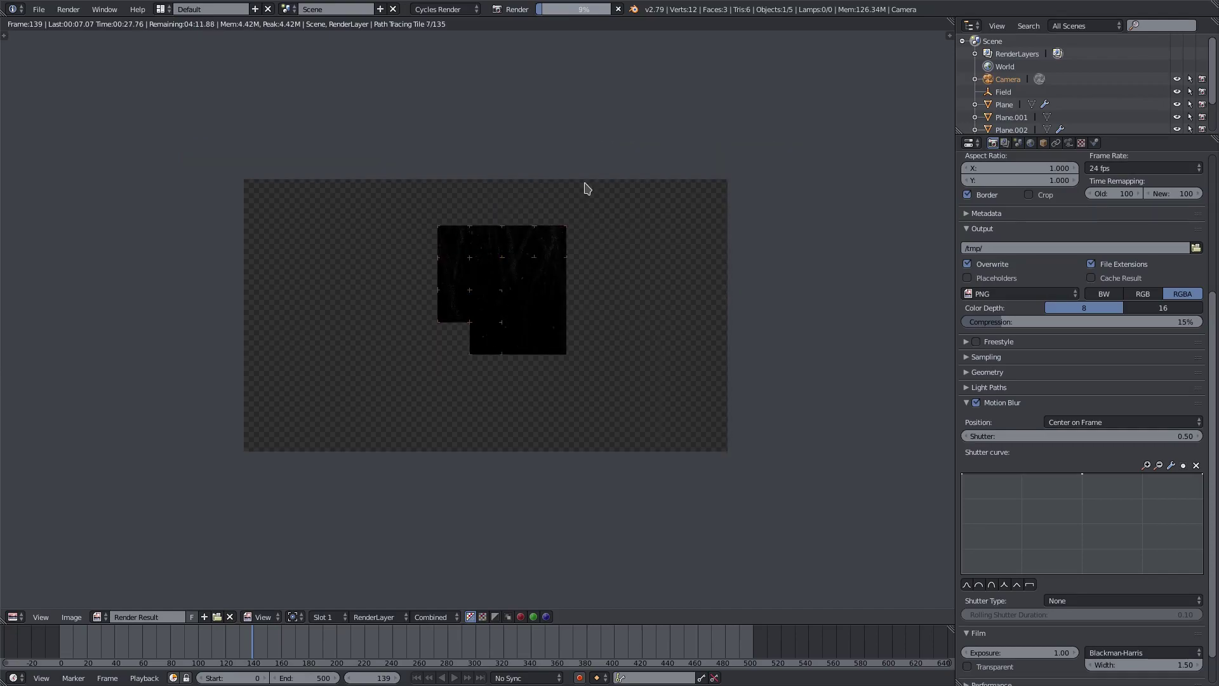
{"action": "key", "text": "Escape"}
{"action": "key", "text": "Escape"}
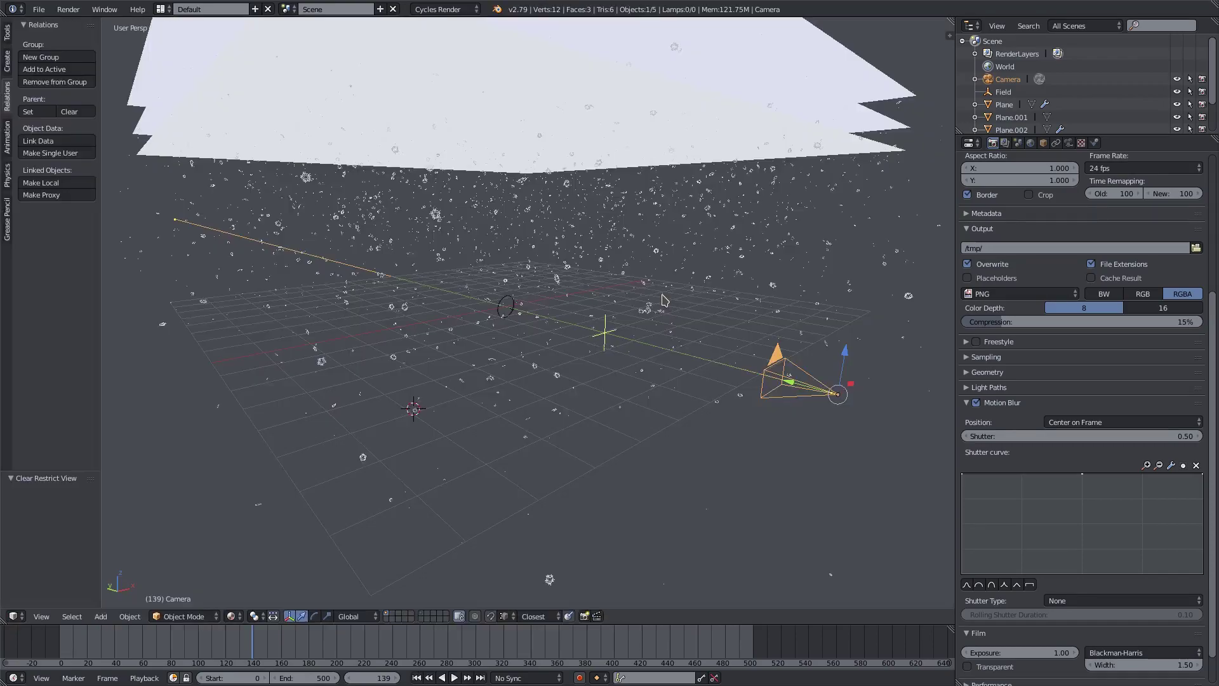
Step: Set the motion blur position to Start on Frame and render another test still of frame 139
{"action": "left_click", "coordinate": [1089, 423]}
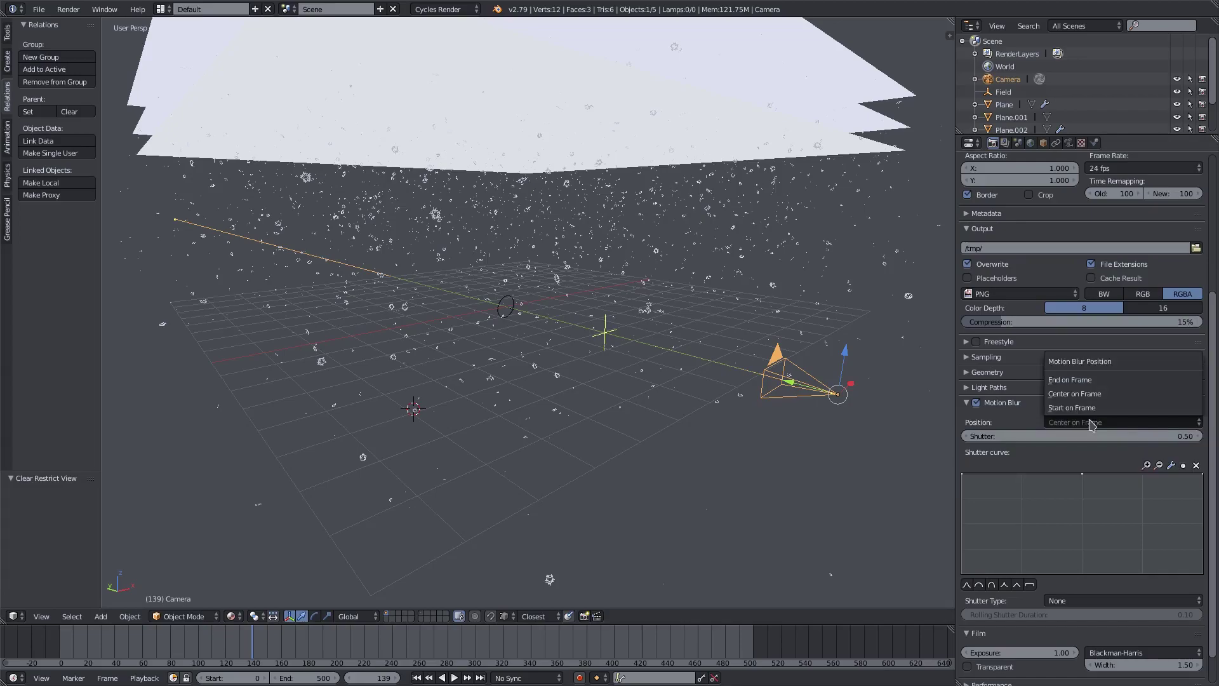
{"action": "left_click", "coordinate": [1079, 408]}
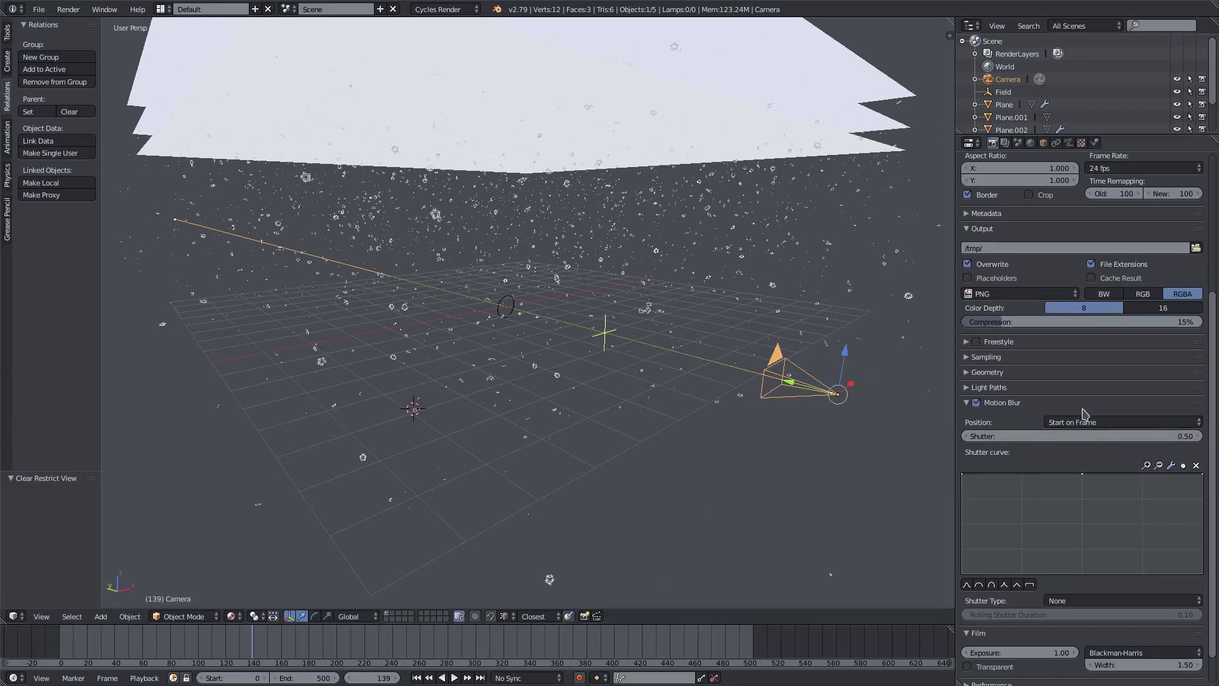
{"action": "left_click", "coordinate": [70, 10]}
{"action": "left_click", "coordinate": [94, 25]}
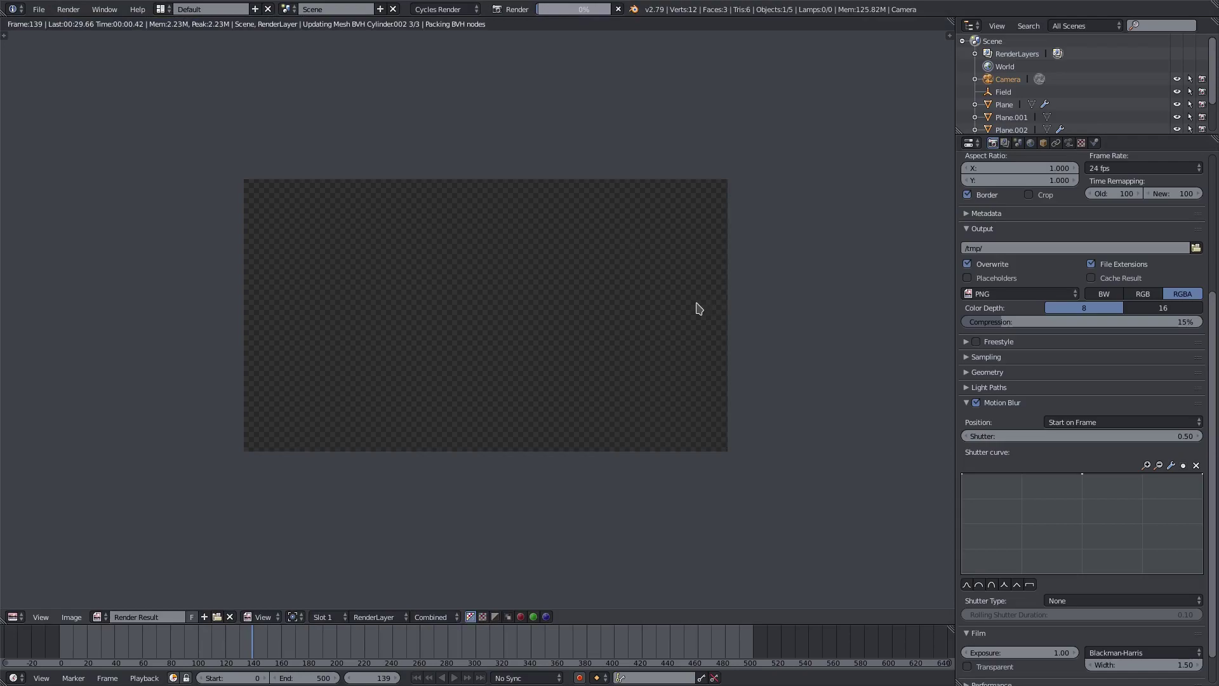
{"action": "scroll", "coordinate": [558, 272], "scroll_direction": "up", "scroll_amount": 2}
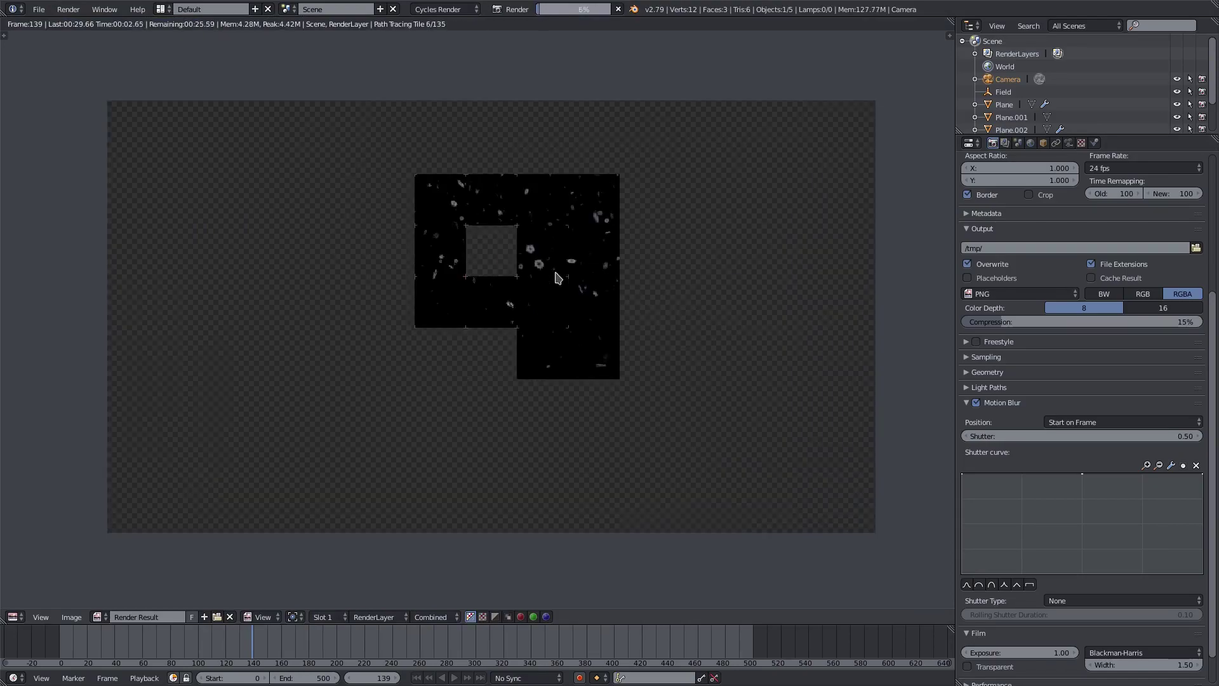
{"action": "scroll", "coordinate": [534, 257], "scroll_direction": "down", "scroll_amount": 1}
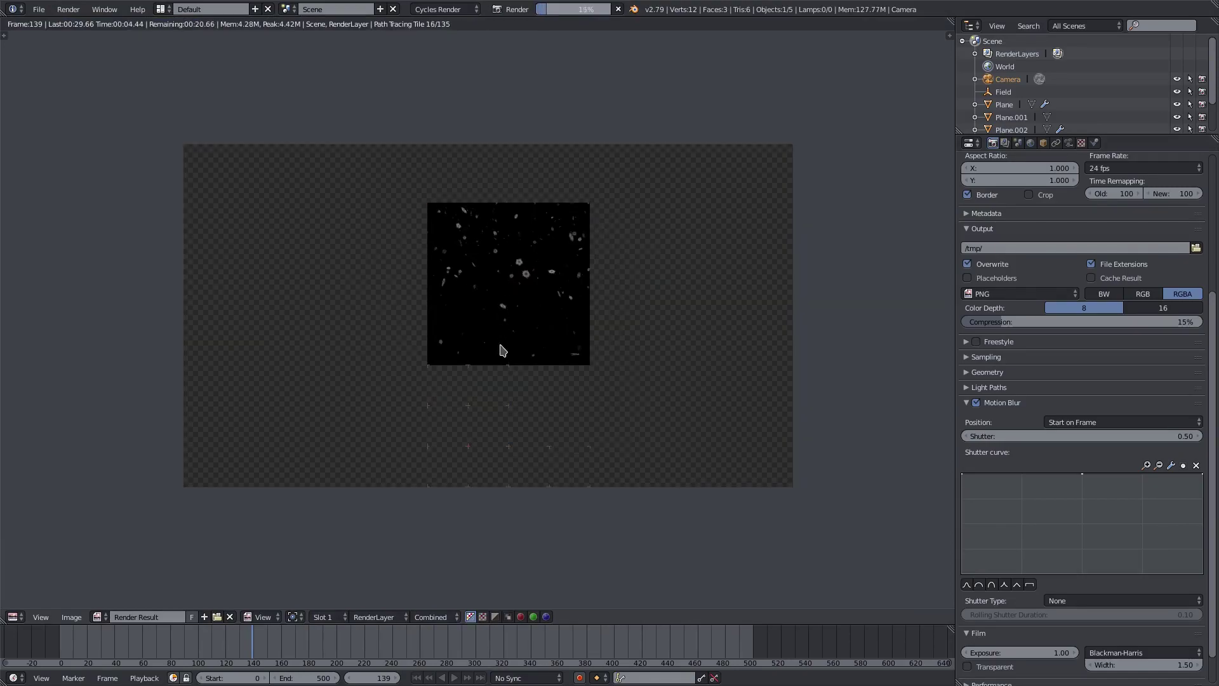
{"action": "scroll", "coordinate": [812, 323], "scroll_direction": "down", "scroll_amount": 1}
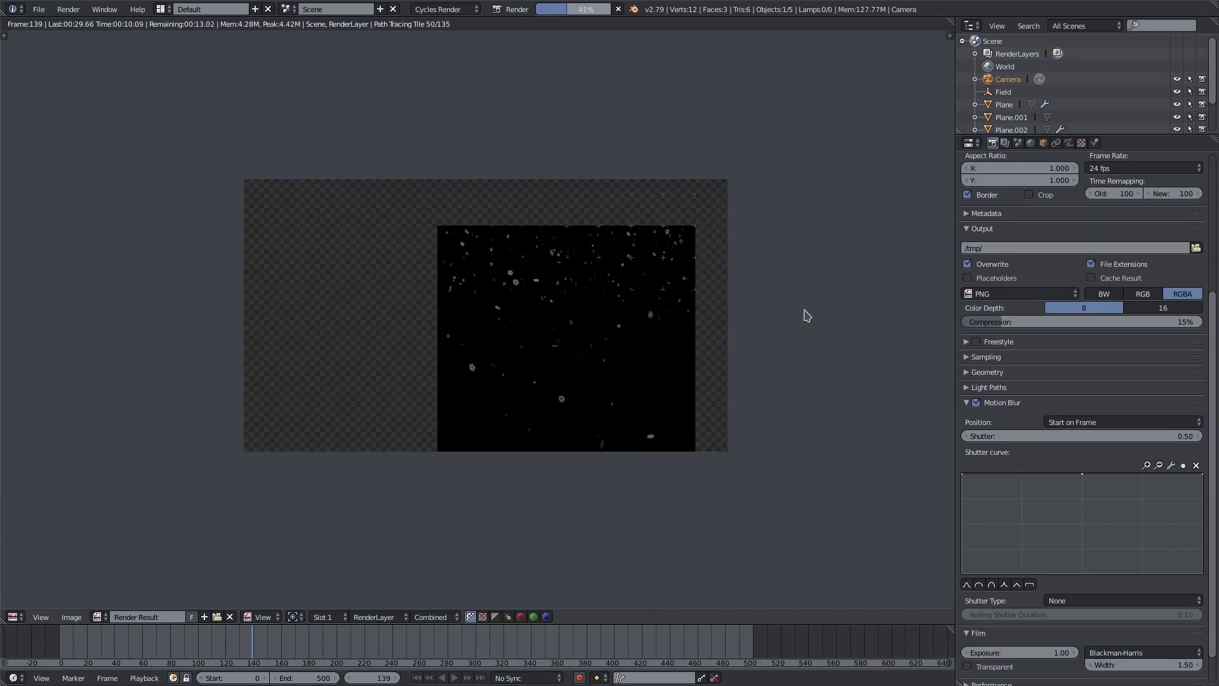
{"action": "scroll", "coordinate": [805, 316], "scroll_direction": "down", "scroll_amount": 2}
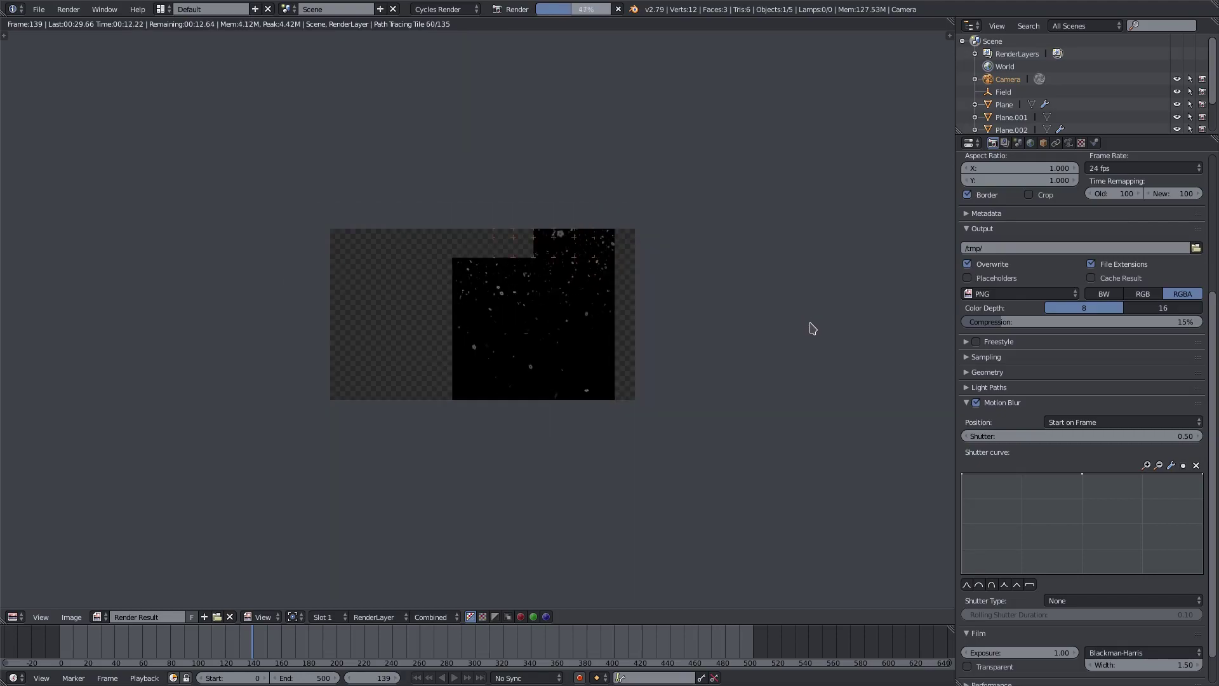
{"action": "scroll", "coordinate": [814, 329], "scroll_direction": "up", "scroll_amount": 2}
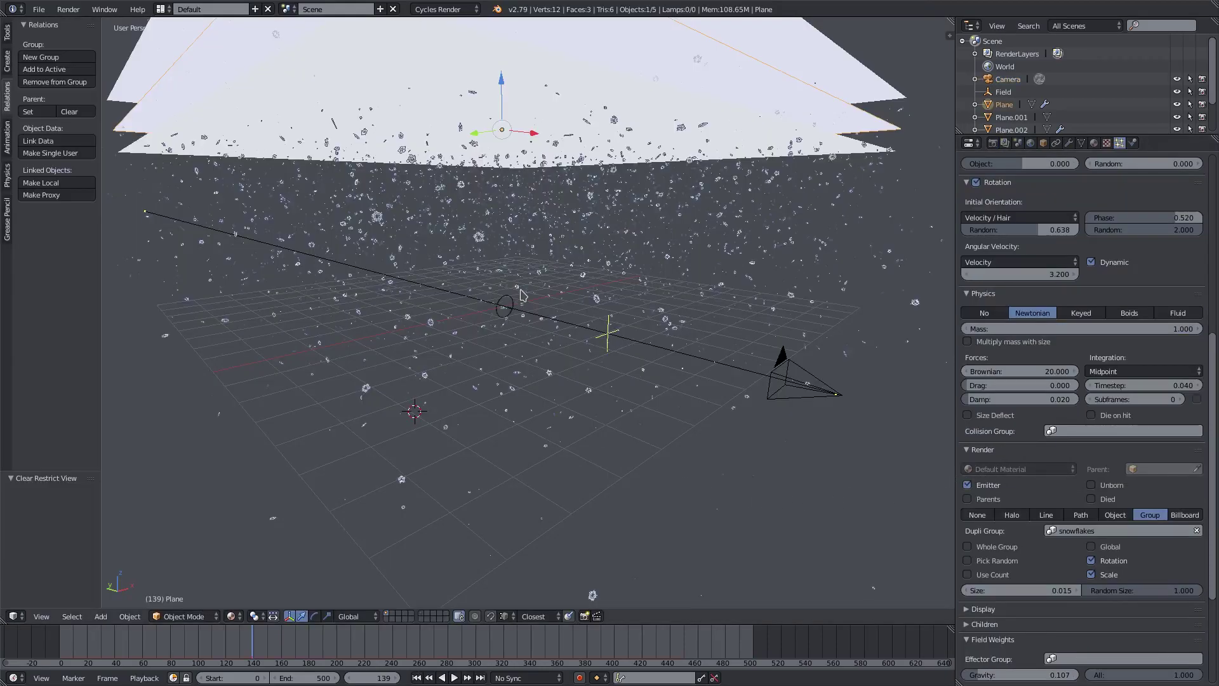
Step: Set the middle emitter's particle size to 0.010 and its particle number to 3000
{"action": "key", "text": "KP_0"}
{"action": "left_click", "coordinate": [967, 591]}
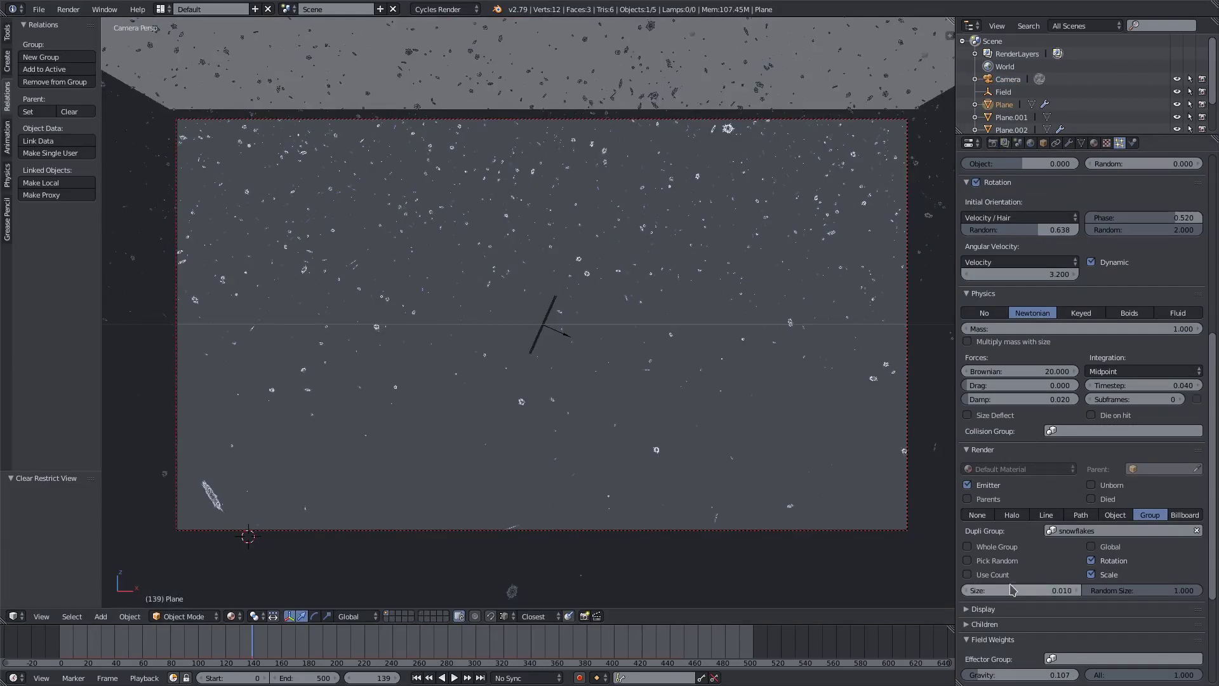
{"action": "scroll", "coordinate": [1016, 591], "scroll_direction": "up", "scroll_amount": 1}
{"action": "scroll", "coordinate": [1021, 592], "scroll_direction": "down", "scroll_amount": 1}
{"action": "scroll", "coordinate": [1027, 596], "scroll_direction": "up", "scroll_amount": 10}
{"action": "left_click", "coordinate": [1058, 284]}
{"action": "type", "text": "3000"}
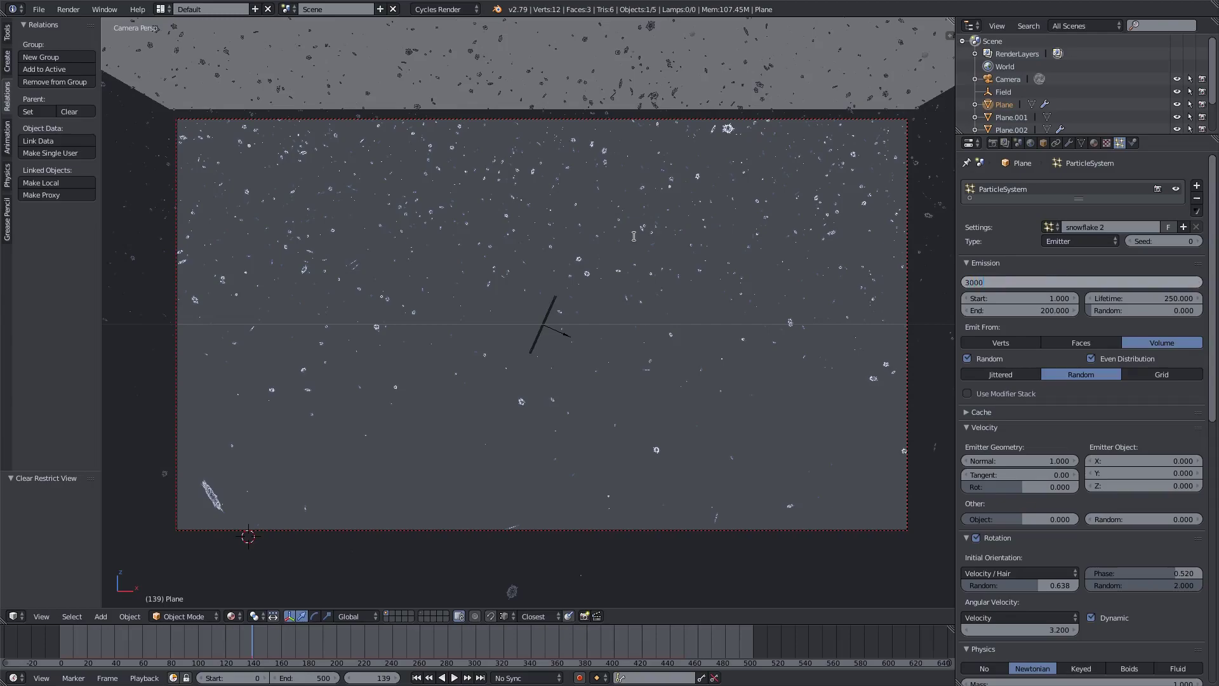
{"action": "key", "text": "Return"}
Step: Select the upper emitter plane and set its particle number to 10000
{"action": "right_click", "coordinate": [524, 177]}
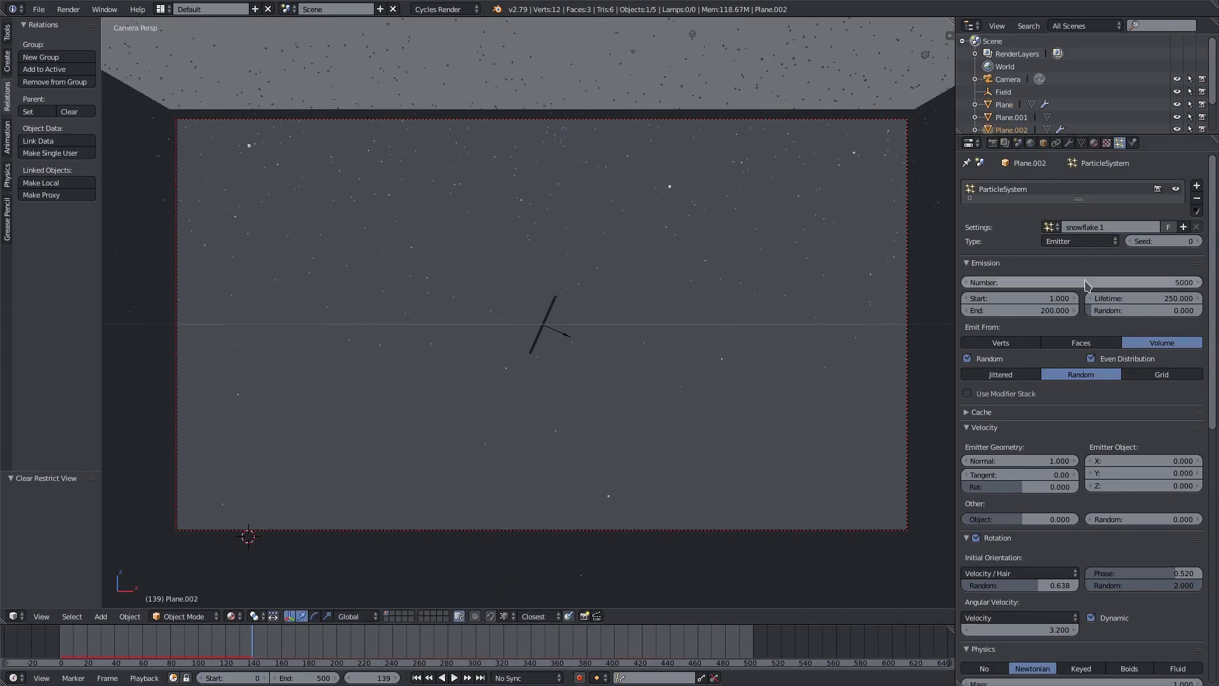
{"action": "middle_click_drag", "start_coordinate": [550, 199], "coordinate": [468, 171]}
{"action": "right_click", "coordinate": [454, 196]}
{"action": "right_click", "coordinate": [445, 172]}
{"action": "middle_click_drag", "start_coordinate": [553, 169], "coordinate": [565, 202]}
{"action": "left_click", "coordinate": [1081, 282]}
{"action": "type", "text": "100"}
{"action": "key", "text": "Return"}
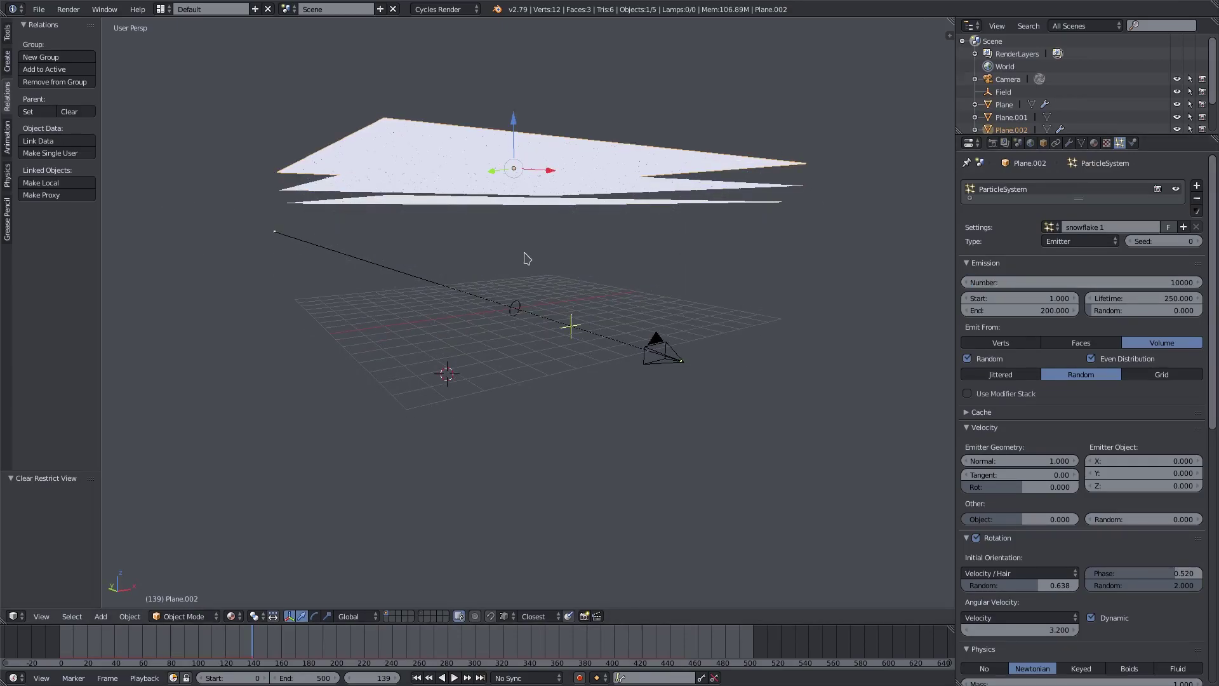
Step: Play the snowfall from the first frame through the camera and stop around frame 135
{"action": "key", "text": "KP_0"}
{"action": "left_click", "coordinate": [416, 677]}
{"action": "left_click", "coordinate": [455, 678]}
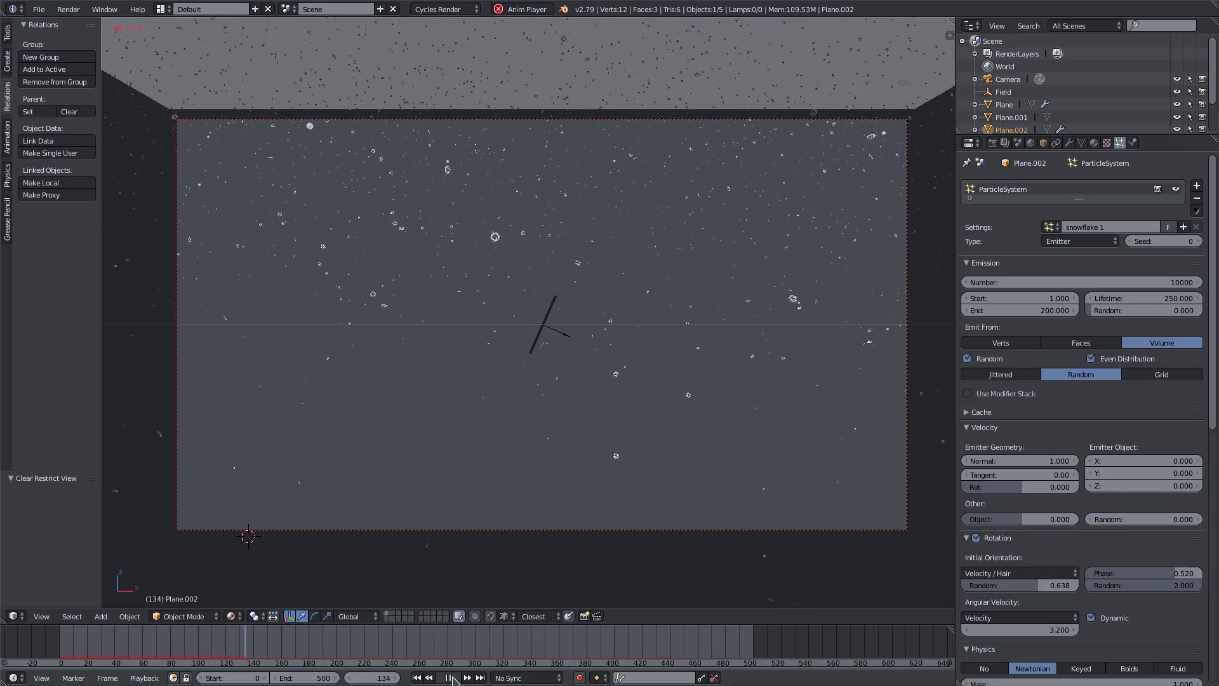
{"action": "left_click", "coordinate": [449, 678]}
Step: Set the upper emitter's particle number to 20000
{"action": "right_click", "coordinate": [315, 270]}
{"action": "right_click", "coordinate": [325, 239]}
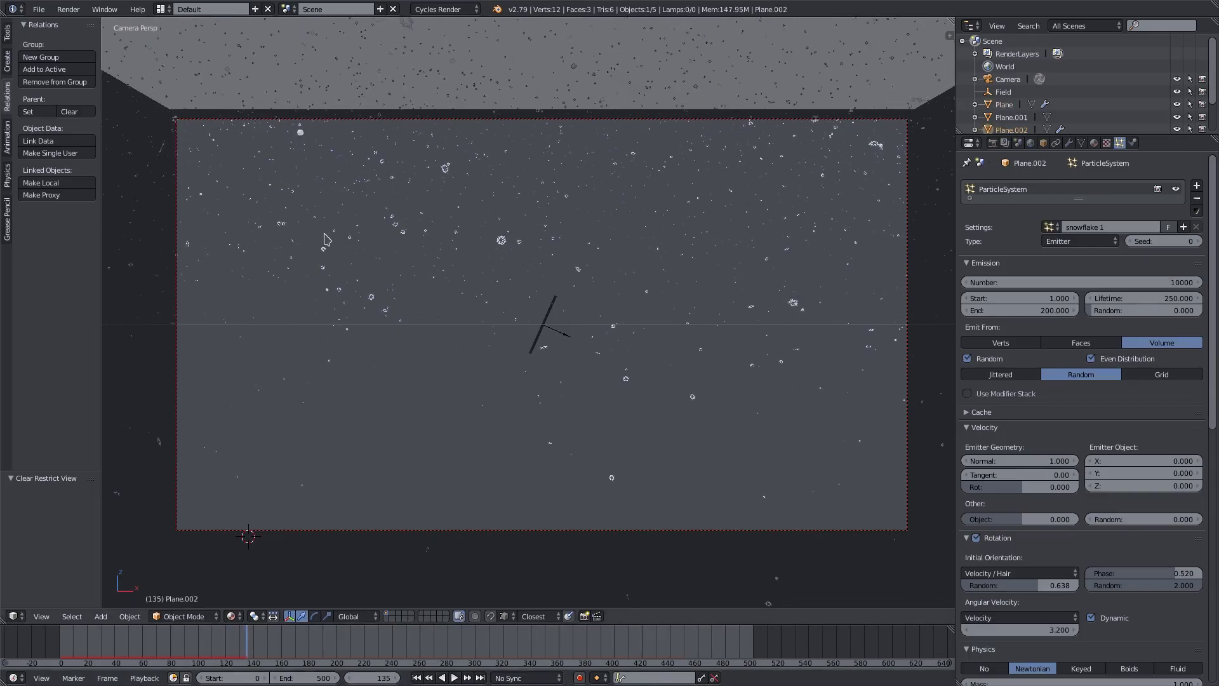
{"action": "left_click", "coordinate": [1063, 283]}
{"action": "left_click", "coordinate": [967, 282]}
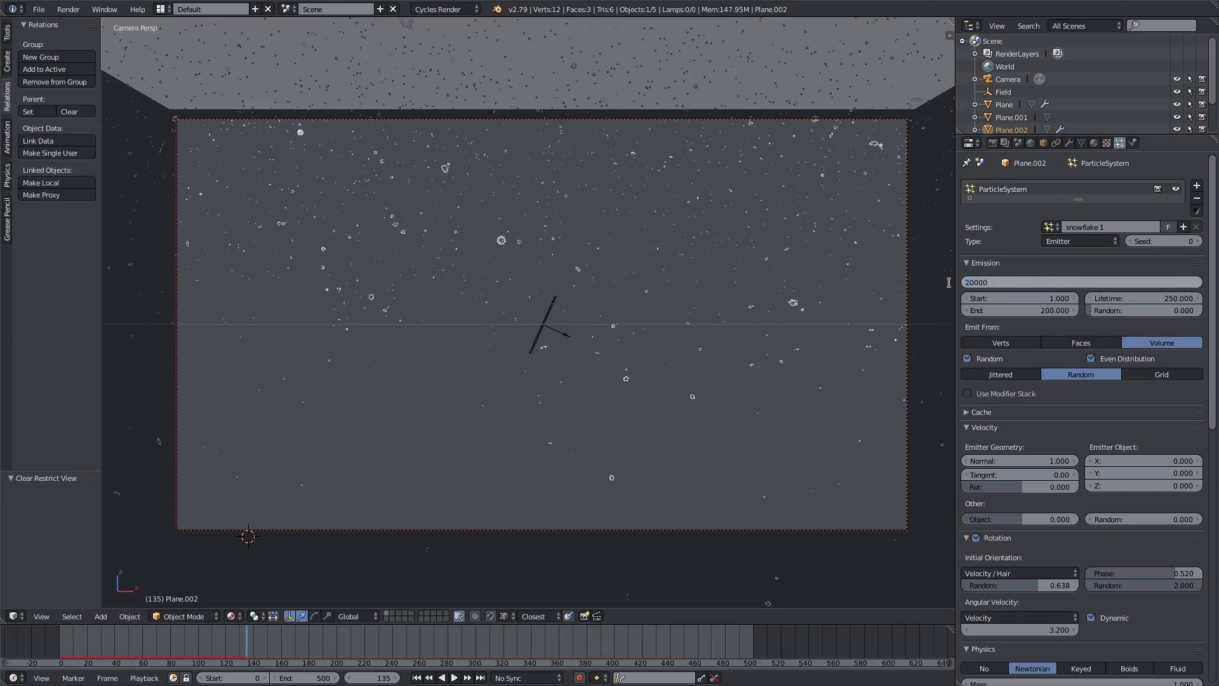
{"action": "key", "text": "Return"}
Step: Replay the snowfall from frame 0, stop at frame 105 and inspect a partial test render of it
{"action": "left_click", "coordinate": [39, 9]}
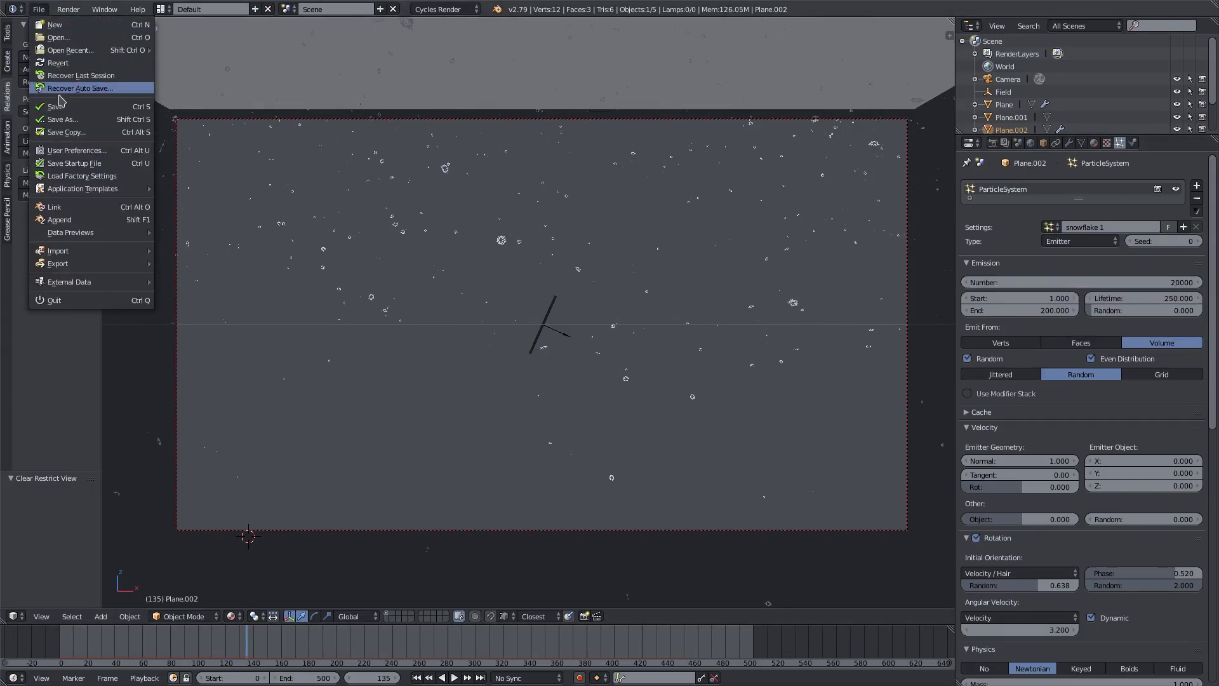
{"action": "left_click", "coordinate": [416, 677]}
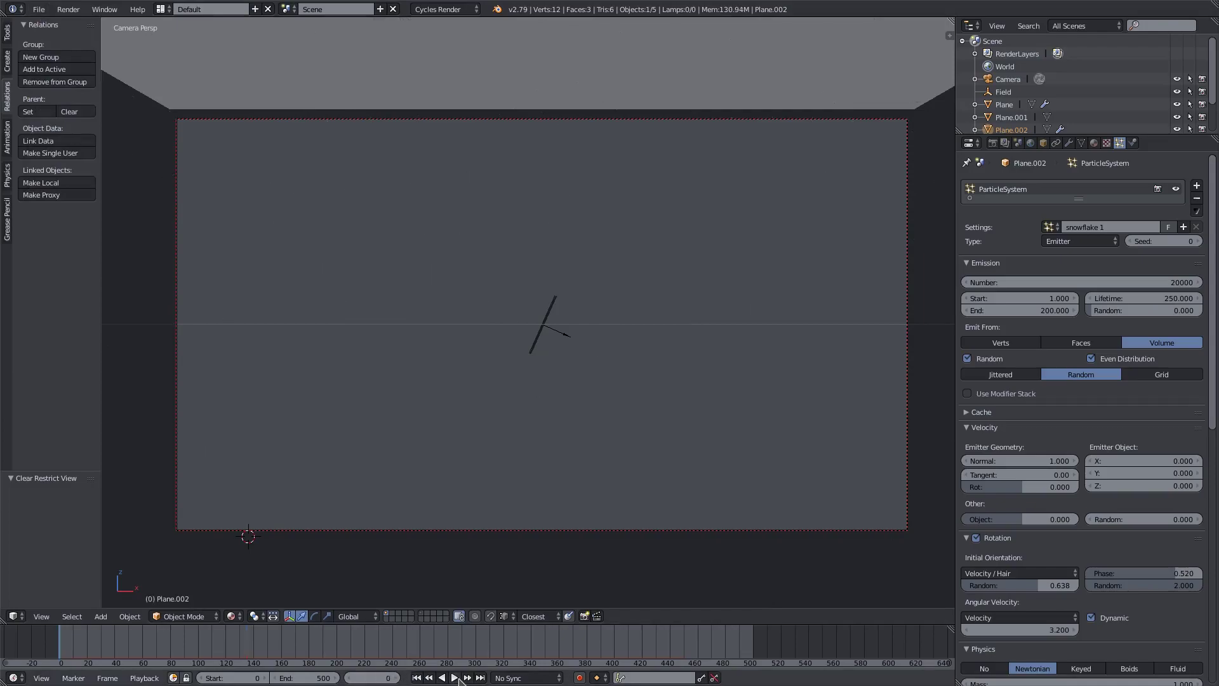
{"action": "left_click", "coordinate": [457, 678]}
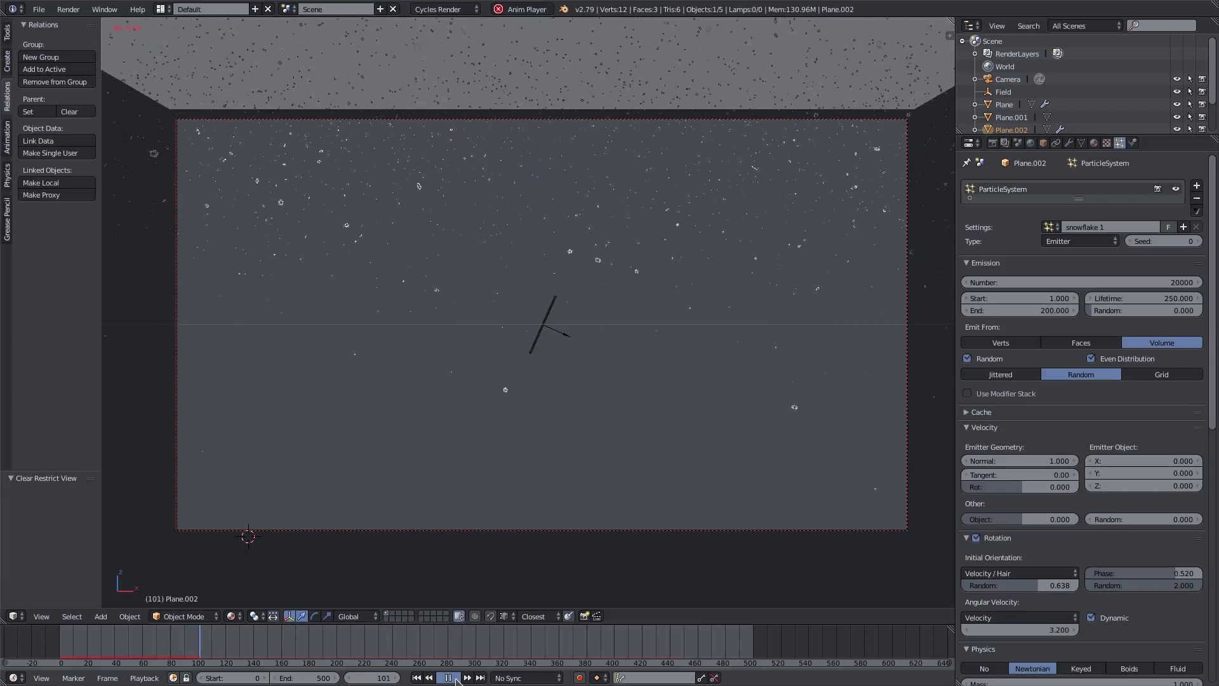
{"action": "left_click", "coordinate": [448, 678]}
{"action": "key", "text": "F12"}
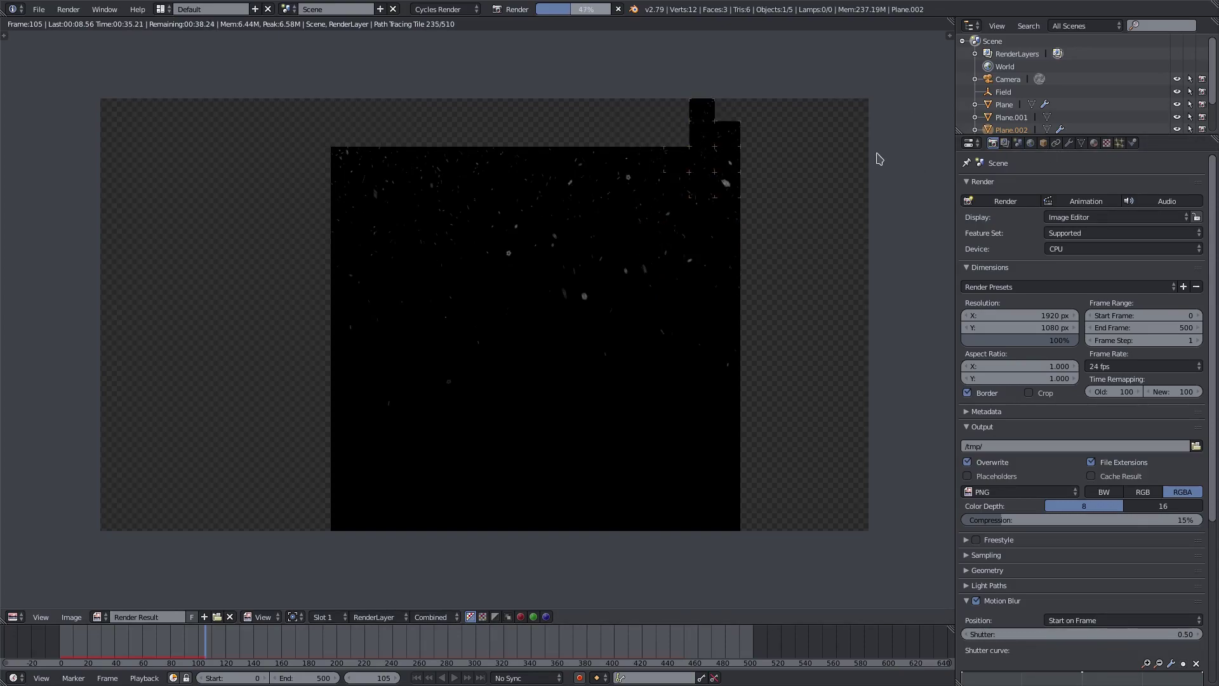
{"action": "key", "text": "Escape"}
Step: Select the middle emitter plane and reduce the render size of its particles
{"action": "right_click", "coordinate": [848, 185]}
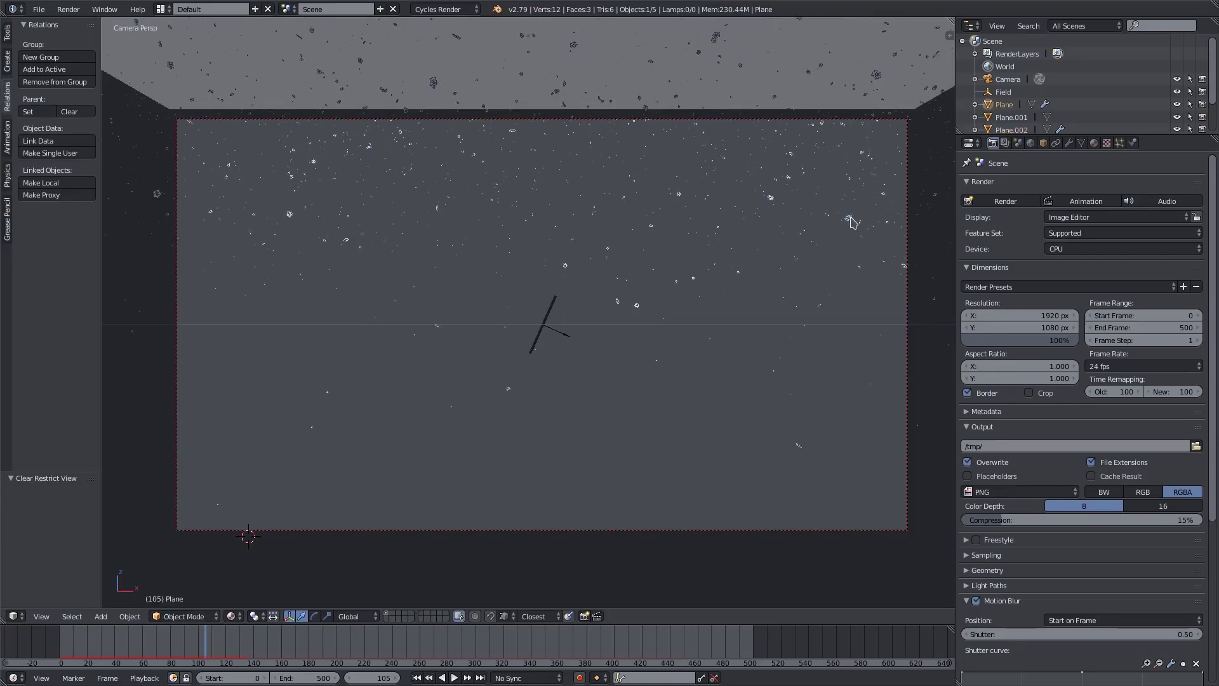
{"action": "left_click", "coordinate": [1119, 142]}
{"action": "scroll", "coordinate": [983, 539], "scroll_direction": "down", "scroll_amount": 15}
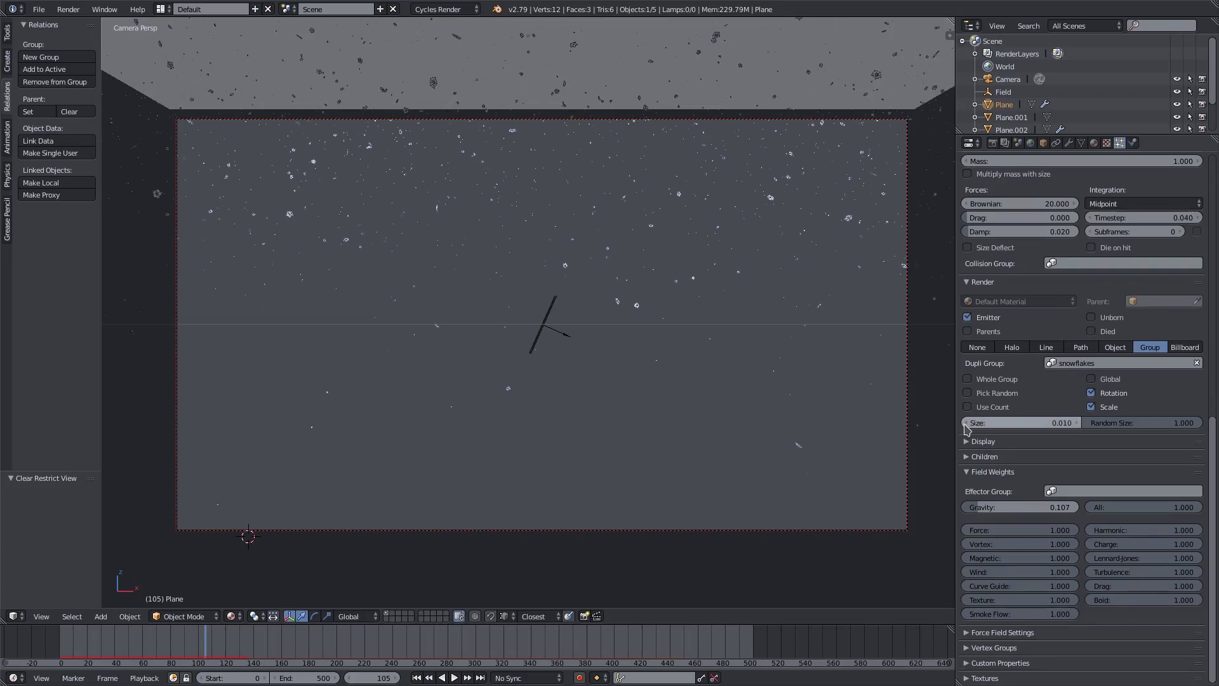
{"action": "left_click", "coordinate": [965, 428]}
{"action": "left_click", "coordinate": [971, 424]}
{"action": "key", "text": "Return"}
Step: Set the middle emitter's particle number to 1000 and return the animation to frame 0
{"action": "scroll", "coordinate": [1041, 428], "scroll_direction": "up", "scroll_amount": 15}
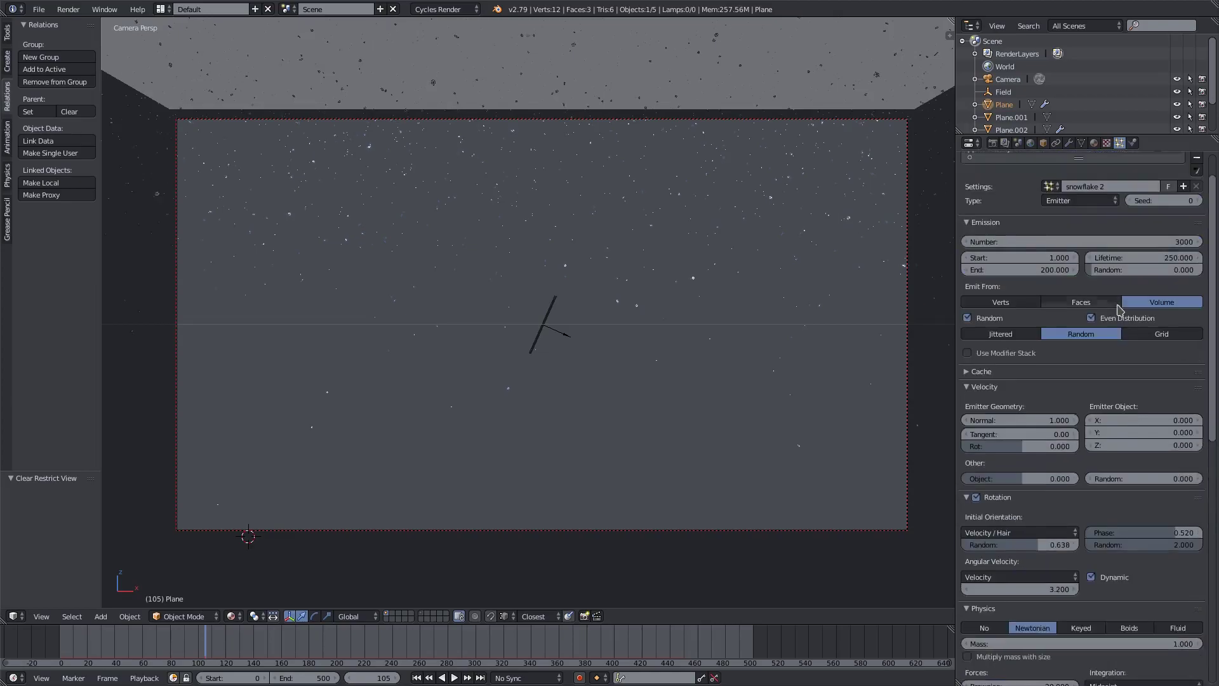
{"action": "left_click", "coordinate": [1114, 280]}
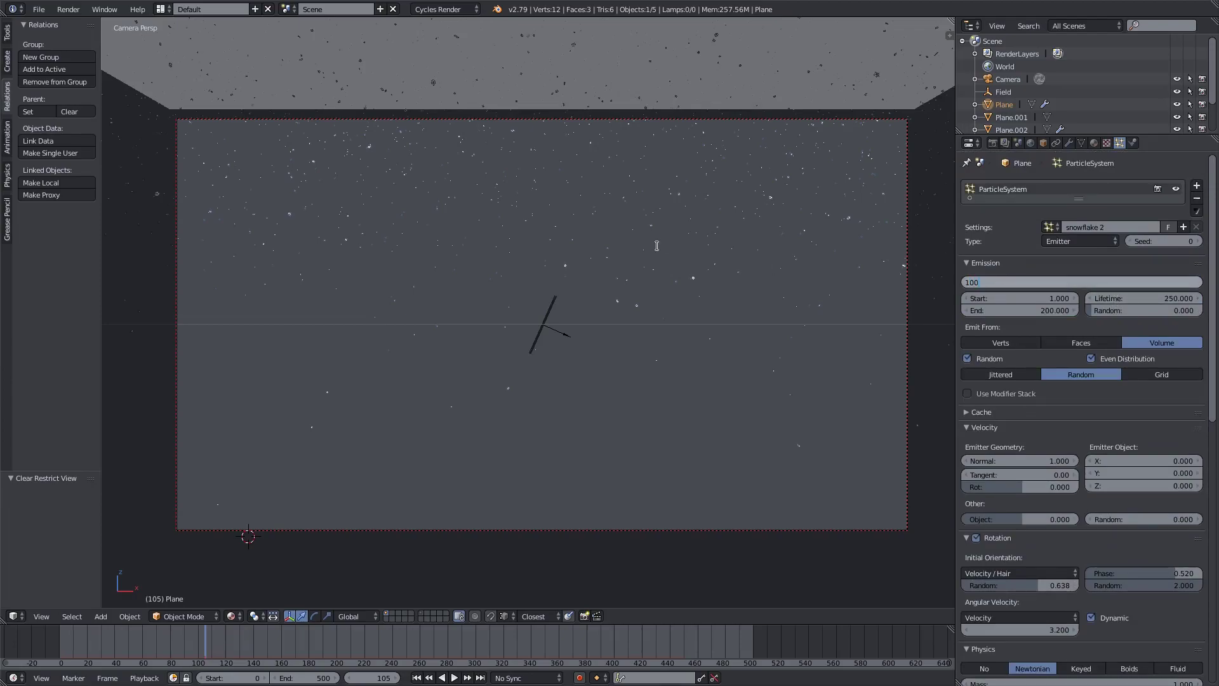
{"action": "type", "text": "1000"}
{"action": "key", "text": "Return"}
{"action": "left_click", "coordinate": [417, 677]}
Step: Set the upper emitter's particle number to 30000 and return to the camera view
{"action": "key", "text": "KP_0"}
{"action": "right_click", "coordinate": [546, 202]}
{"action": "right_click", "coordinate": [546, 202]}
{"action": "left_click", "coordinate": [1053, 282]}
{"action": "type", "text": "30000"}
{"action": "key", "text": "Return"}
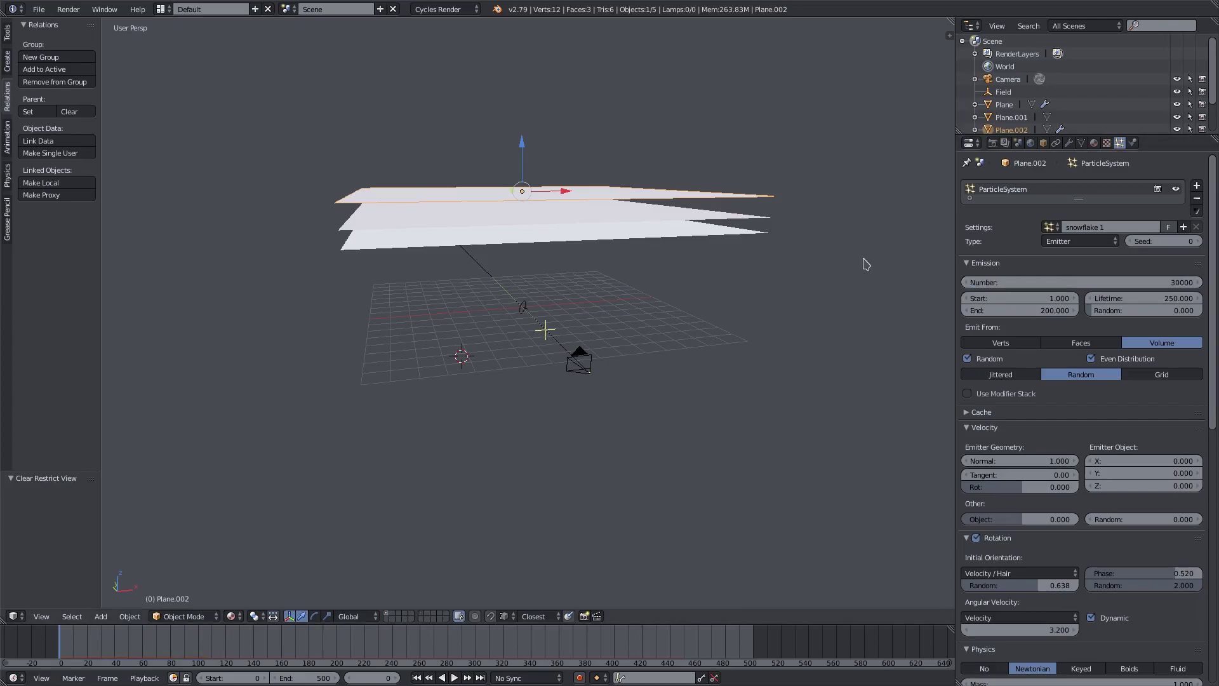
{"action": "key", "text": "KP_0"}
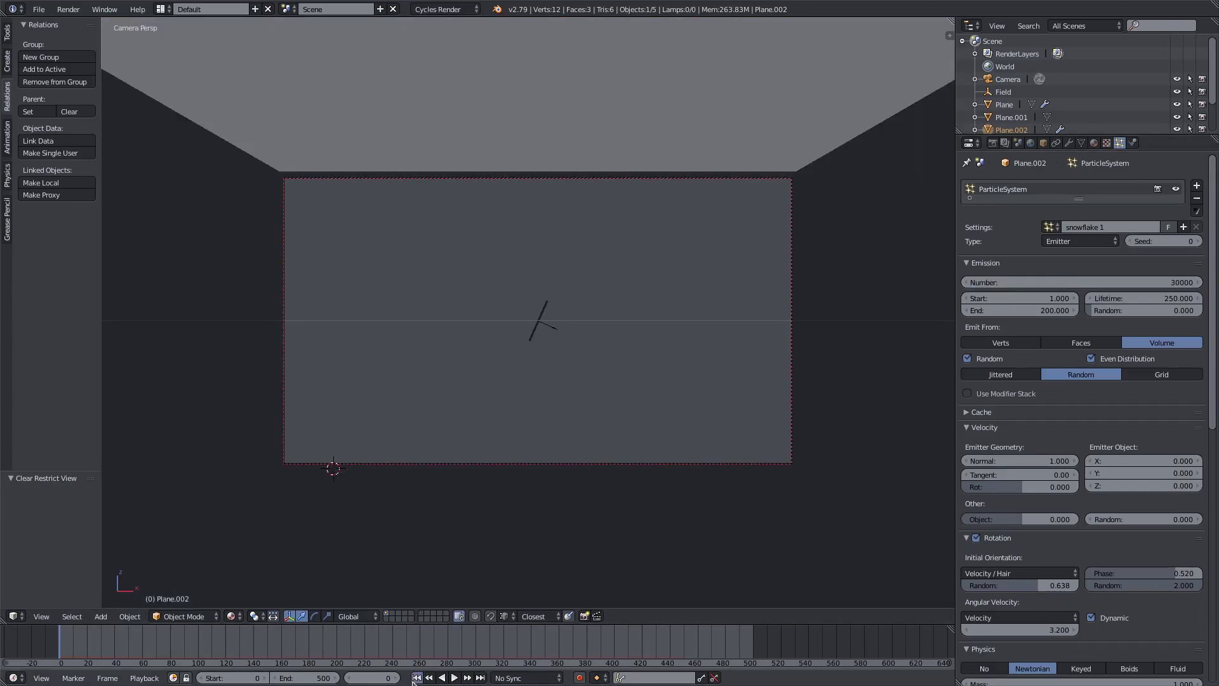
Step: Render frame 98 and examine the density and brightness of the flakes, cancelling before the render completes
{"action": "key", "text": "ctrl+F12"}
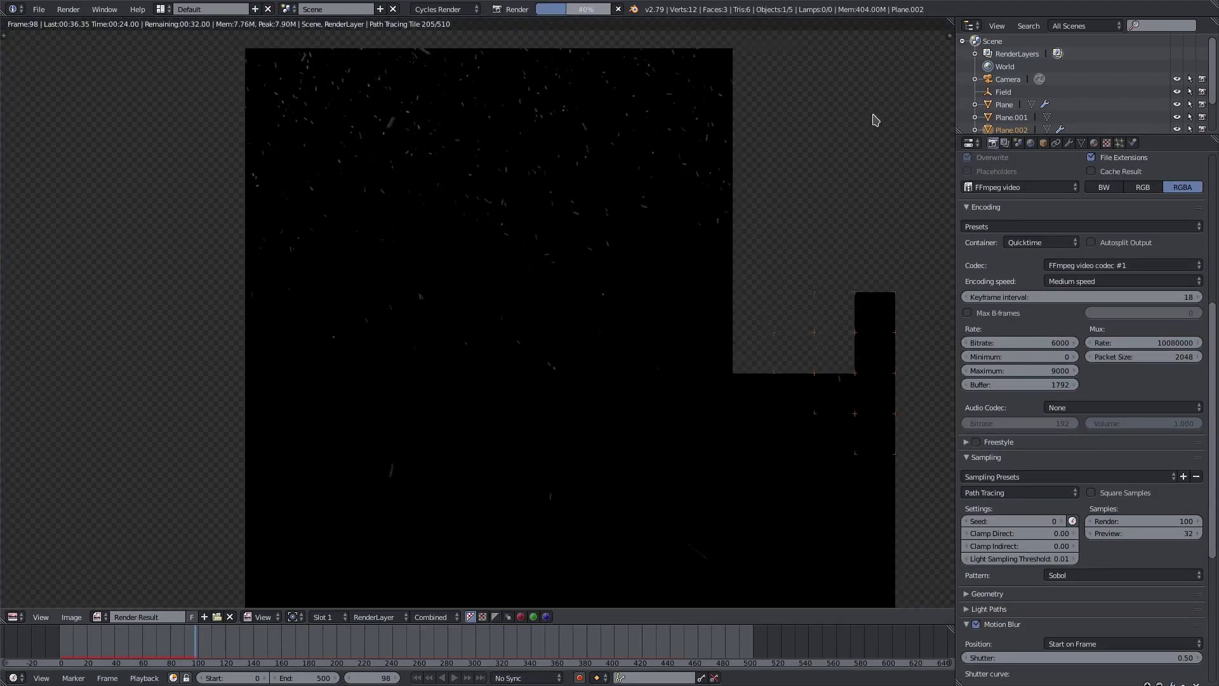
{"action": "middle_click_drag", "start_coordinate": [871, 136], "coordinate": [863, 188]}
{"action": "scroll", "coordinate": [558, 220], "scroll_direction": "up", "scroll_amount": 1}
{"action": "scroll", "coordinate": [633, 164], "scroll_direction": "down", "scroll_amount": 1}
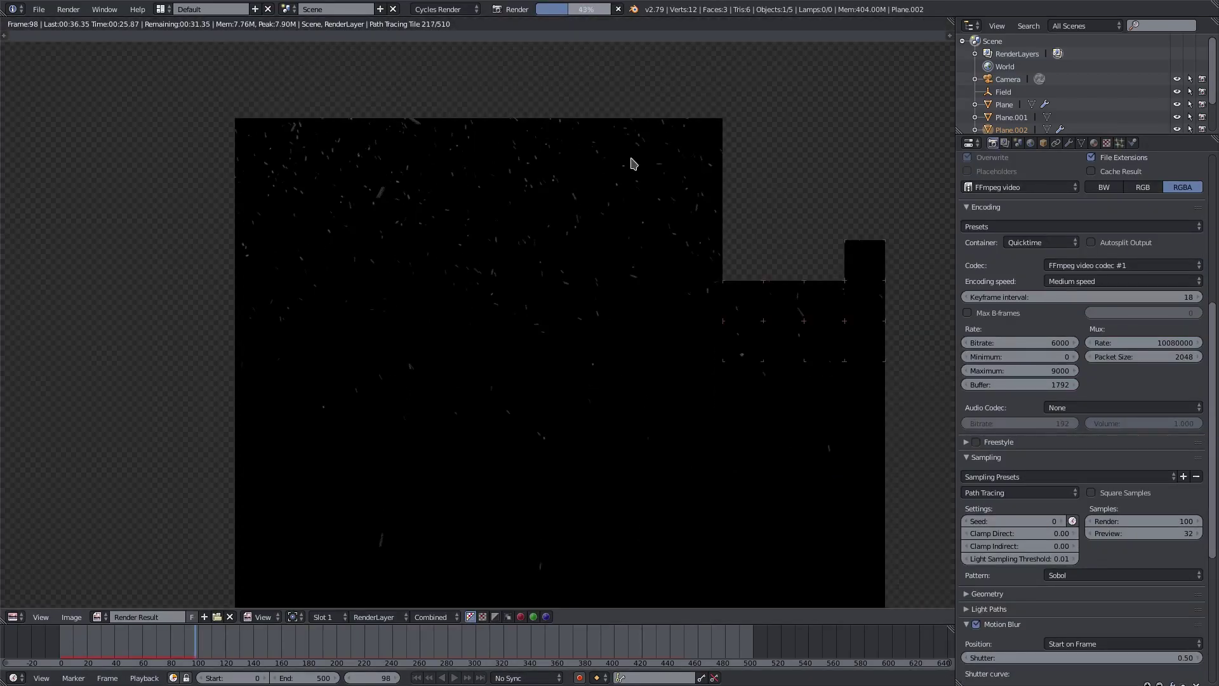
{"action": "scroll", "coordinate": [656, 166], "scroll_direction": "down", "scroll_amount": 3}
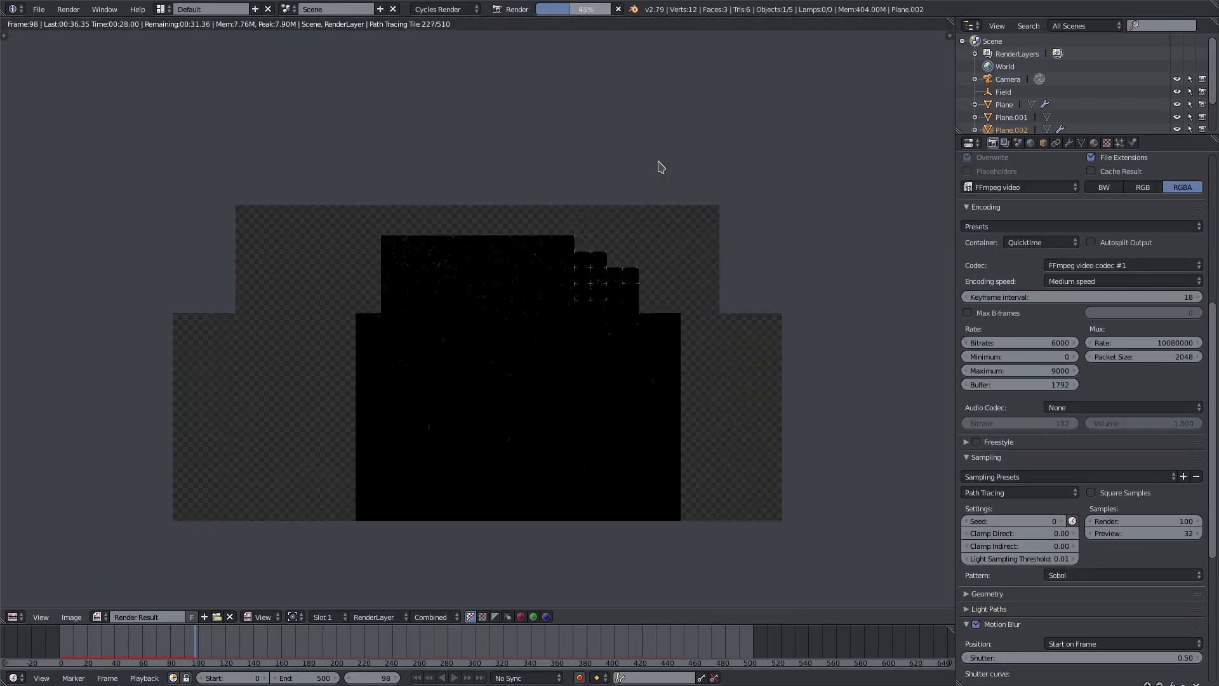
{"action": "scroll", "coordinate": [660, 166], "scroll_direction": "up", "scroll_amount": 2}
{"action": "scroll", "coordinate": [660, 167], "scroll_direction": "down", "scroll_amount": 2}
{"action": "scroll", "coordinate": [661, 166], "scroll_direction": "up", "scroll_amount": 1}
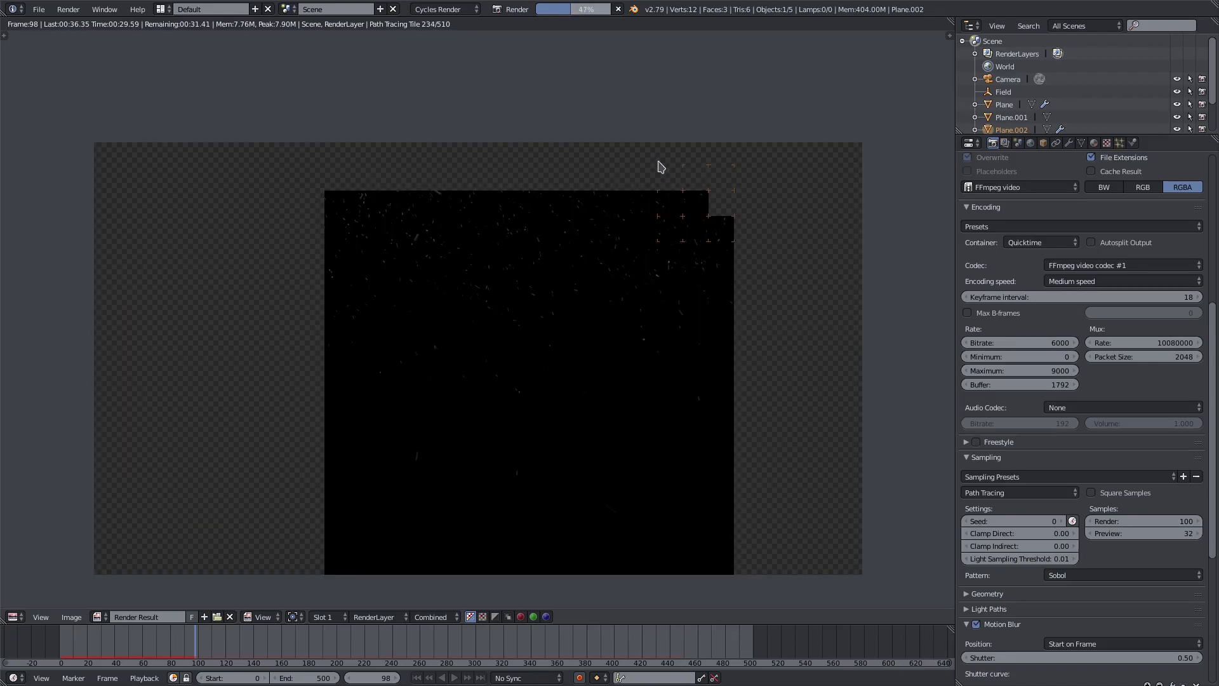
{"action": "key", "text": "Escape"}
Step: Set the emission strength of Plane.001's material to 3
{"action": "left_click", "coordinate": [990, 117]}
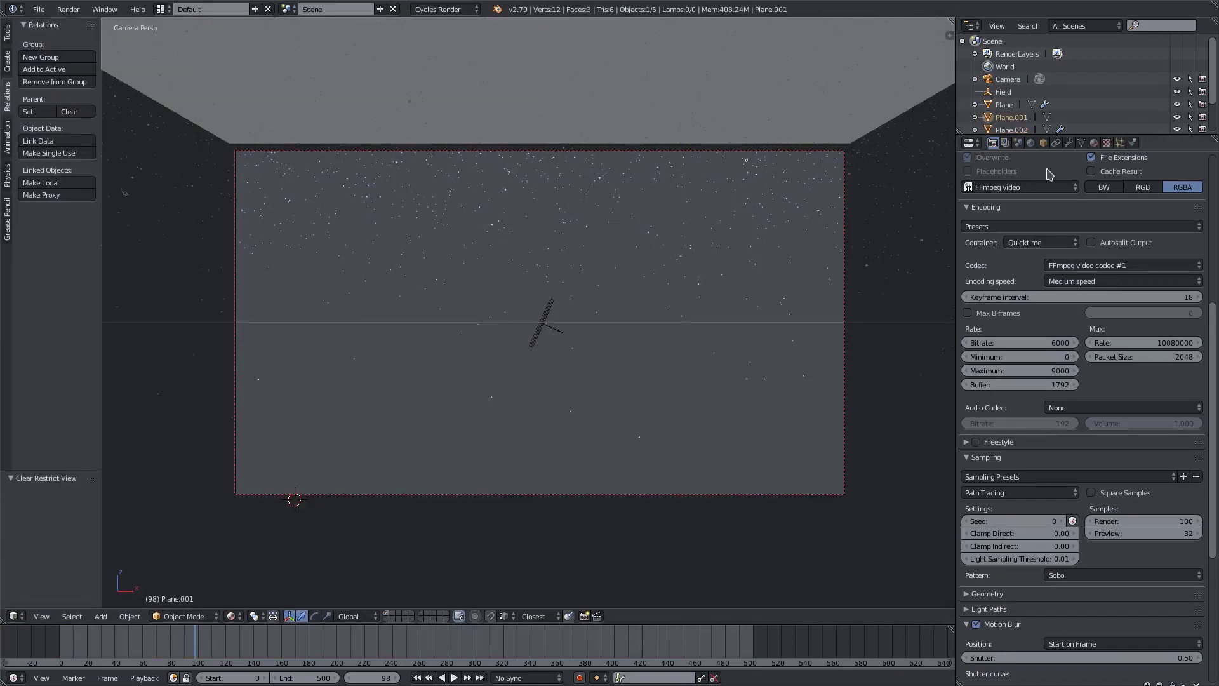
{"action": "left_click", "coordinate": [1093, 142]}
{"action": "left_click", "coordinate": [1136, 334]}
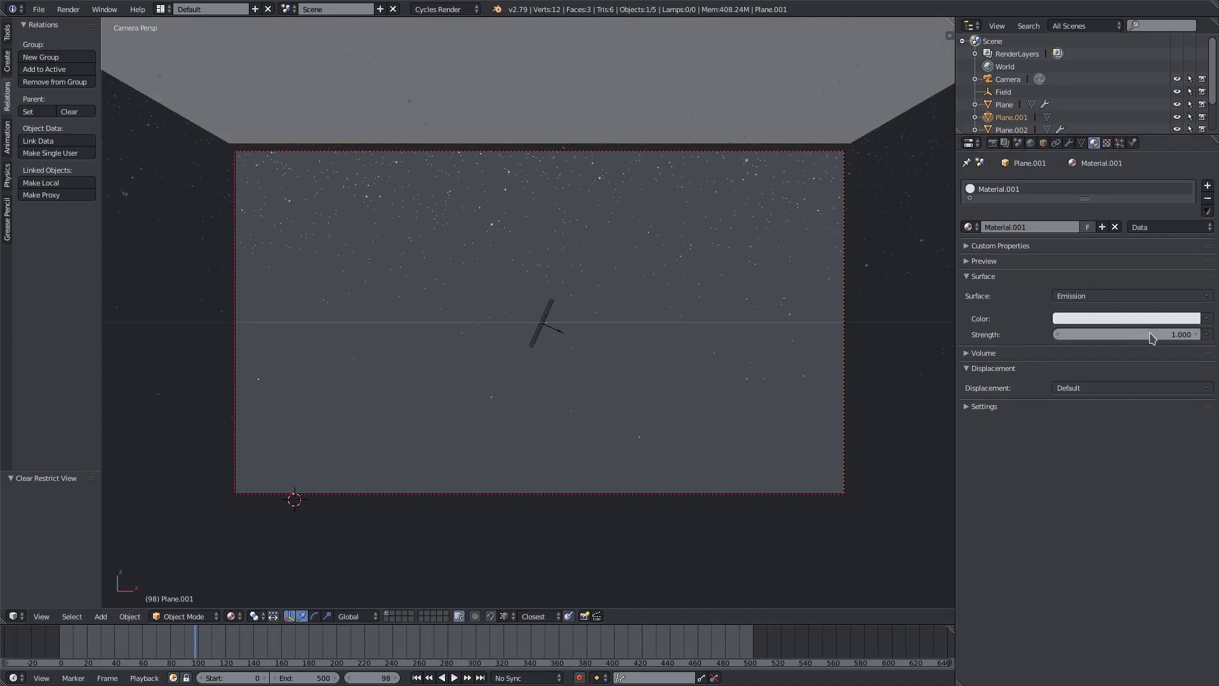
{"action": "type", "text": "3"}
{"action": "key", "text": "Return"}
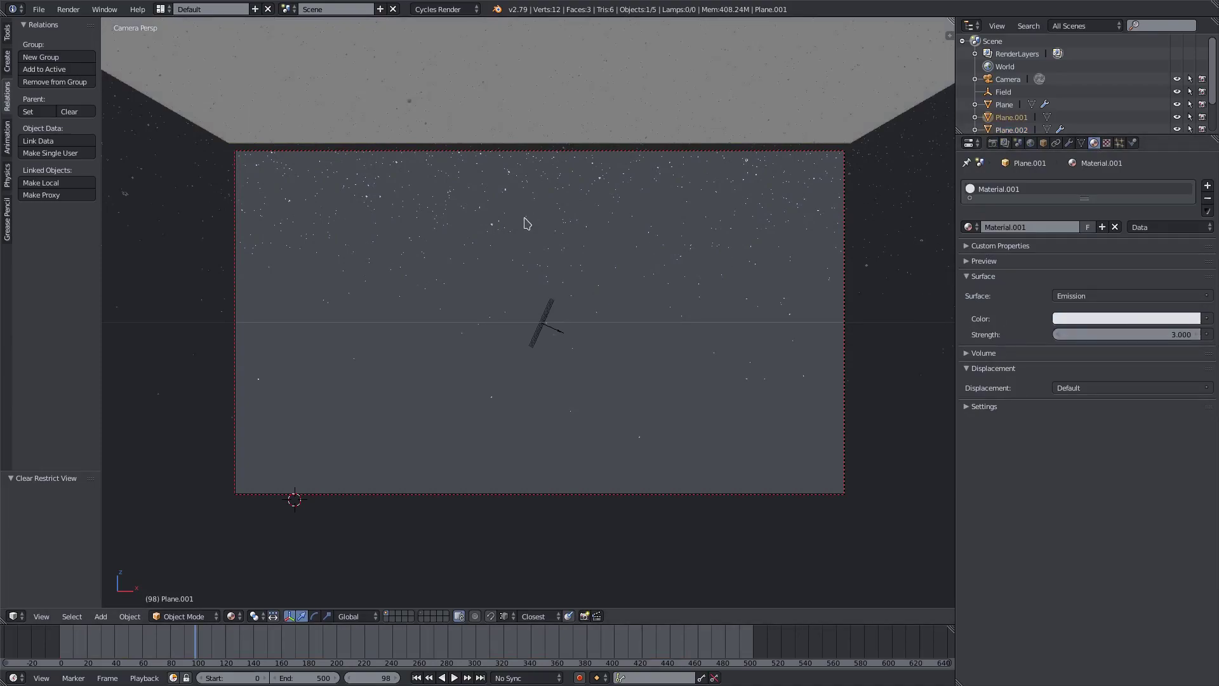
Step: Render a test still of frame 98 to judge the brighter emission, then stop the render
{"action": "left_click", "coordinate": [68, 9]}
{"action": "left_click", "coordinate": [82, 29]}
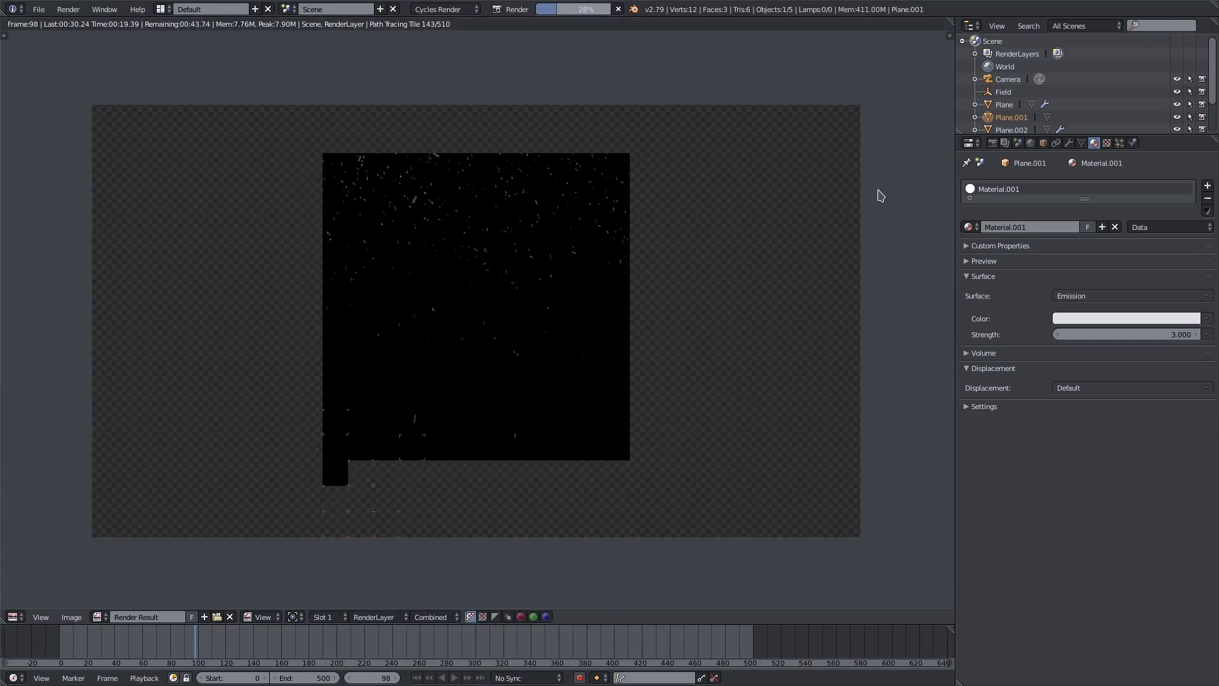
{"action": "key", "text": "Escape"}
{"action": "key", "text": "Escape"}
Step: Set the emission strength of Plane.001's material to 1.6 and render frame 98 again
{"action": "left_click", "coordinate": [1125, 334]}
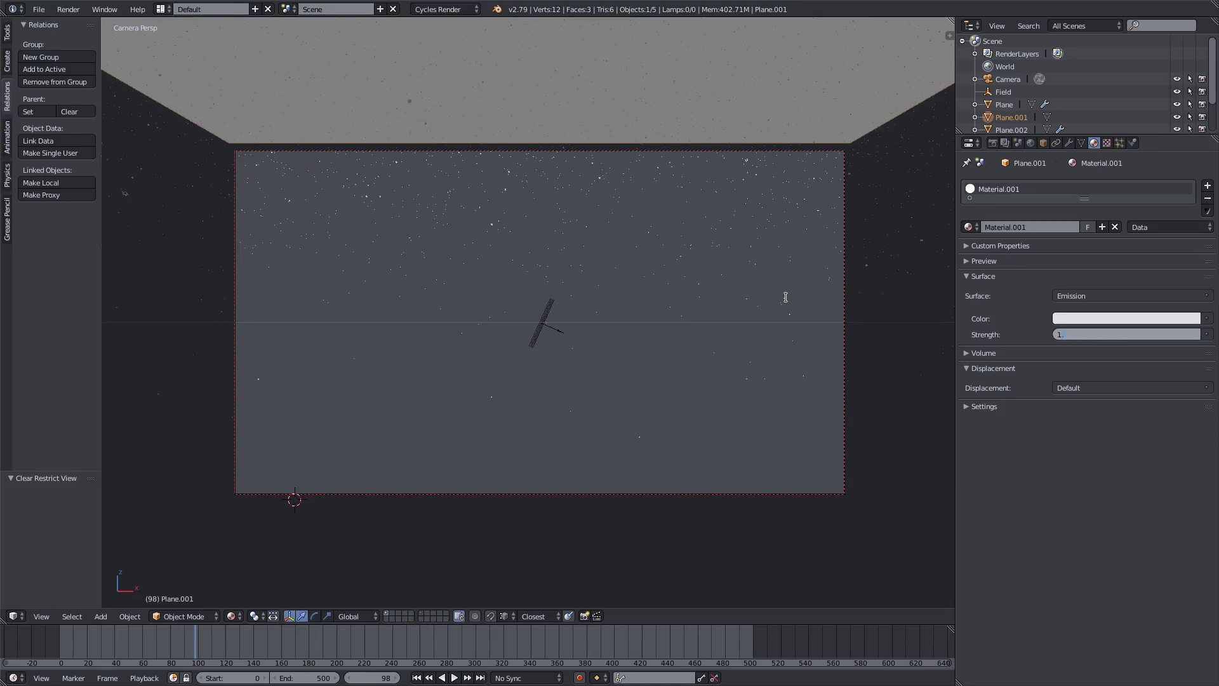
{"action": "key", "text": "Return"}
{"action": "left_click", "coordinate": [68, 9]}
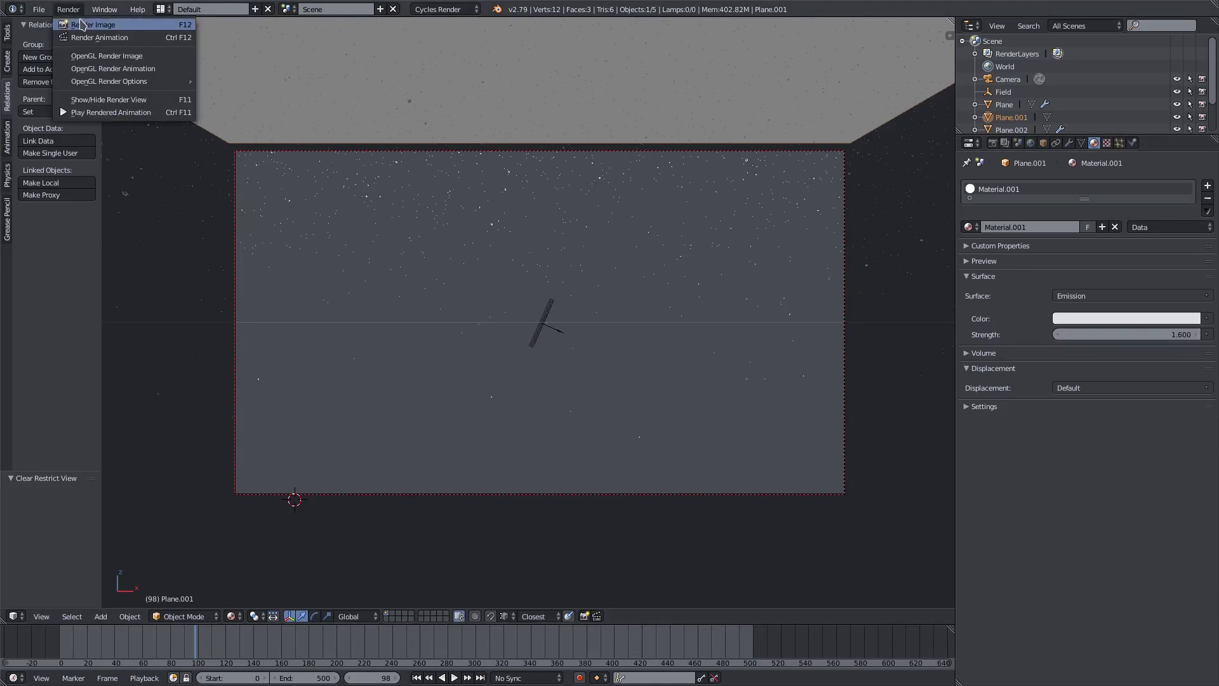
{"action": "left_click", "coordinate": [83, 28]}
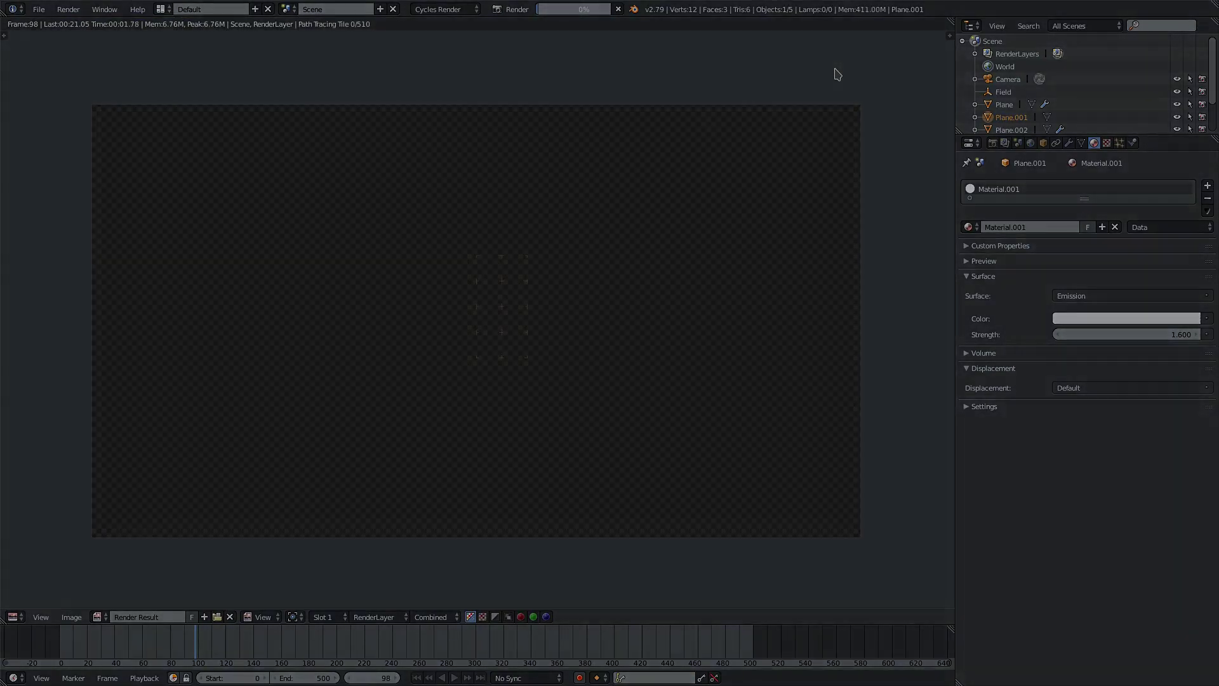